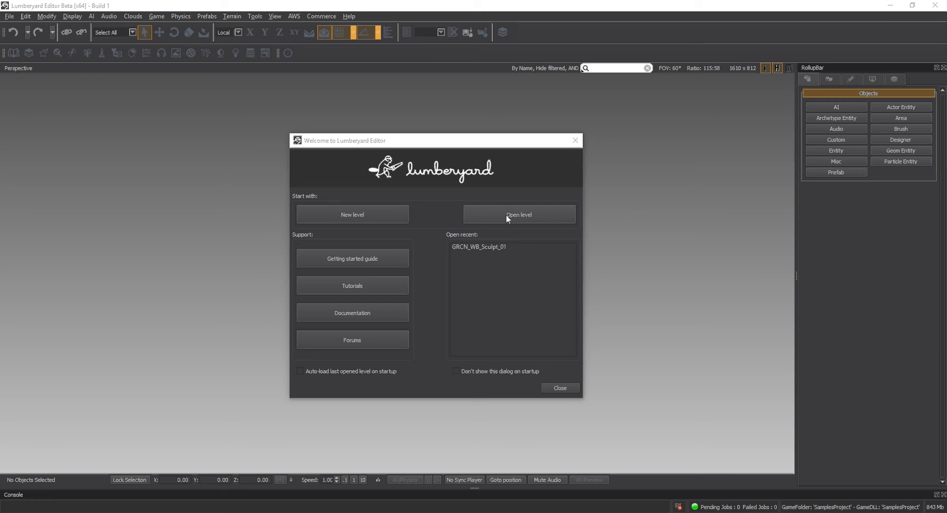
Start a new level and name it Tutorial_Test_01
click(347, 221)
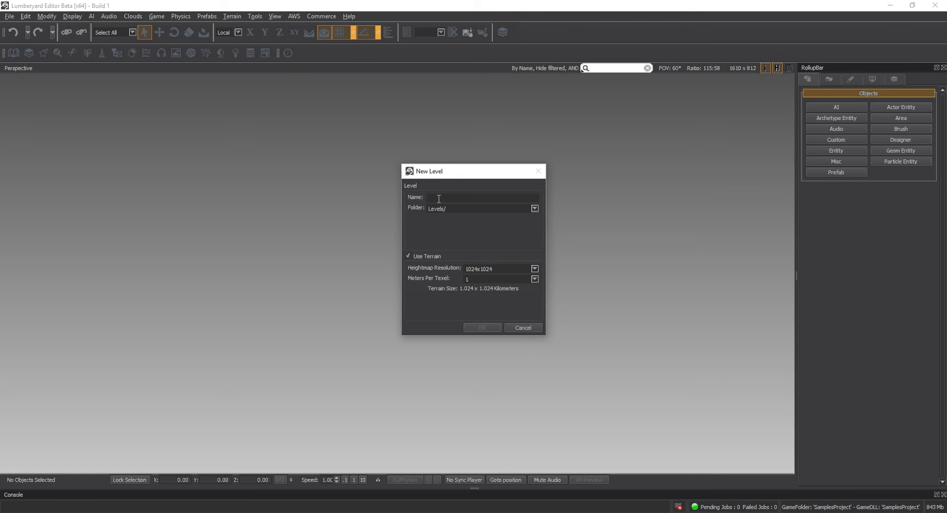
text(Tutorial_Test_01)
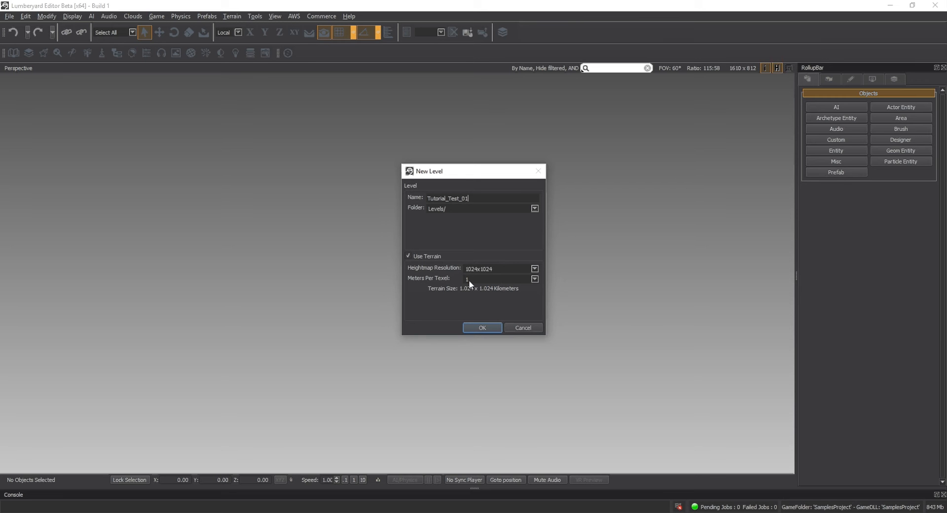
Try a heightmap resolution of 256x256 with 2 meters per texel for the new level
click(526, 278)
click(536, 280)
click(535, 269)
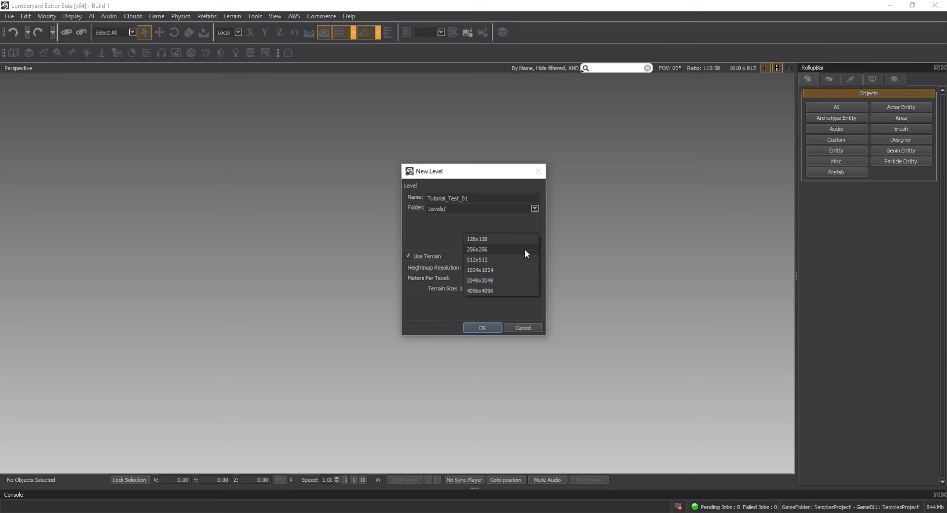
click(524, 250)
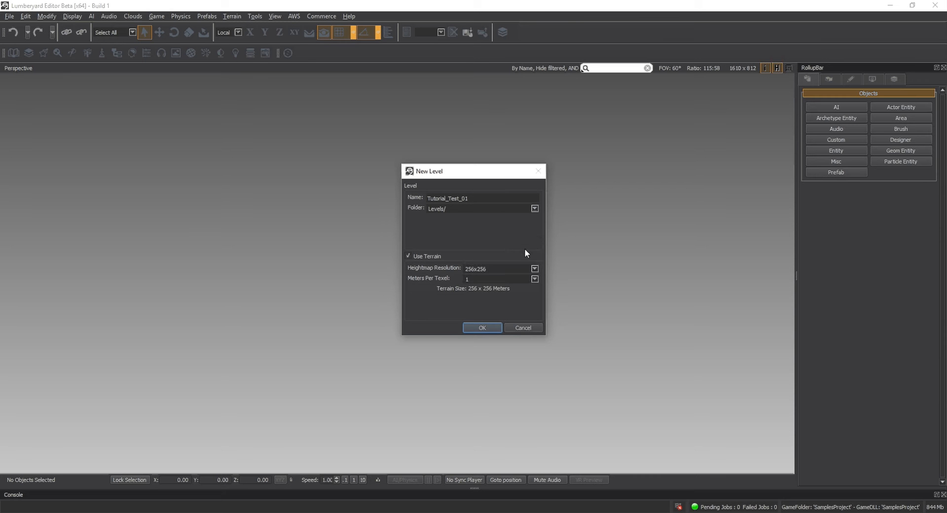
click(534, 279)
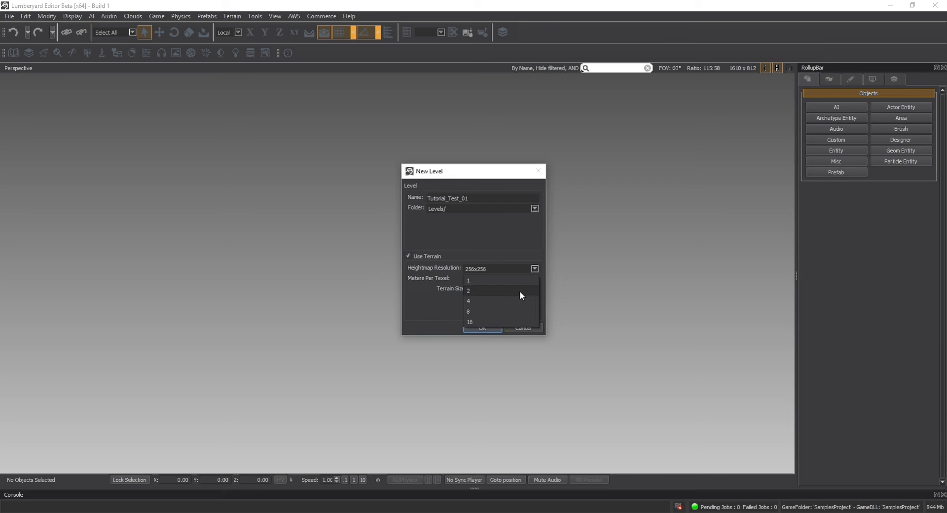
click(519, 291)
click(535, 278)
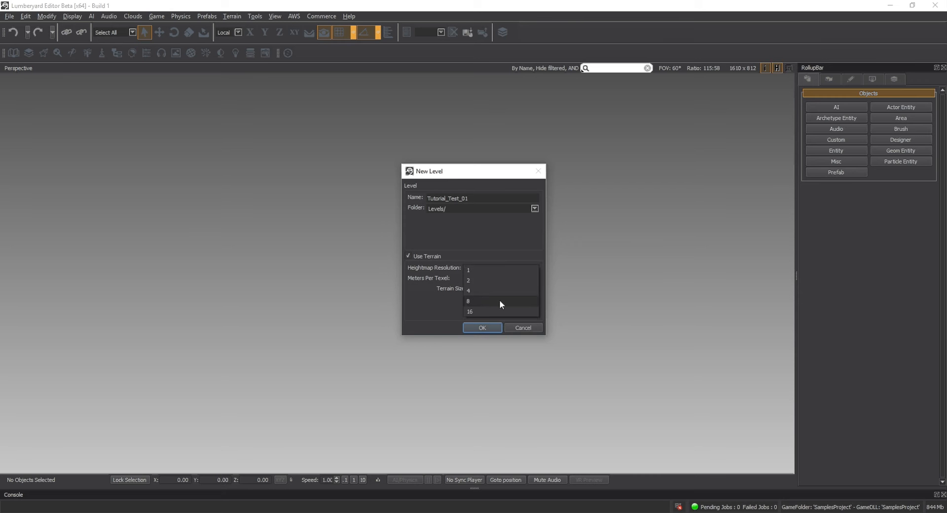
click(496, 284)
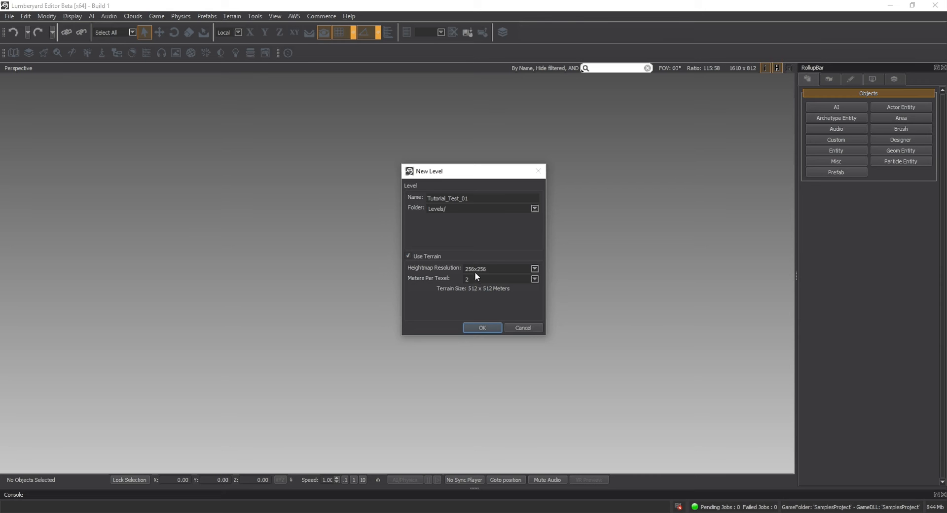
Create the level with a 512x512 heightmap, 1 meter per texel and a high-quality 2048 x 2048 terrain texture
click(534, 269)
click(514, 279)
click(528, 279)
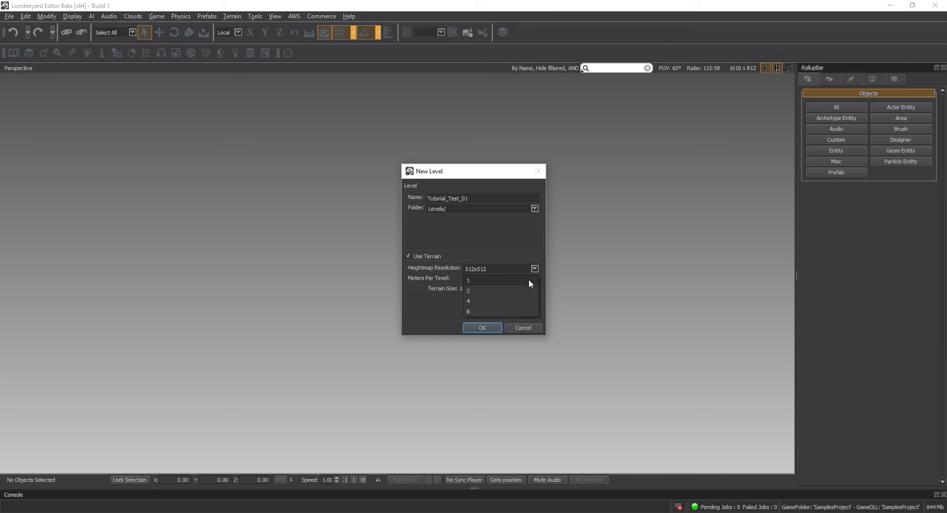
click(481, 280)
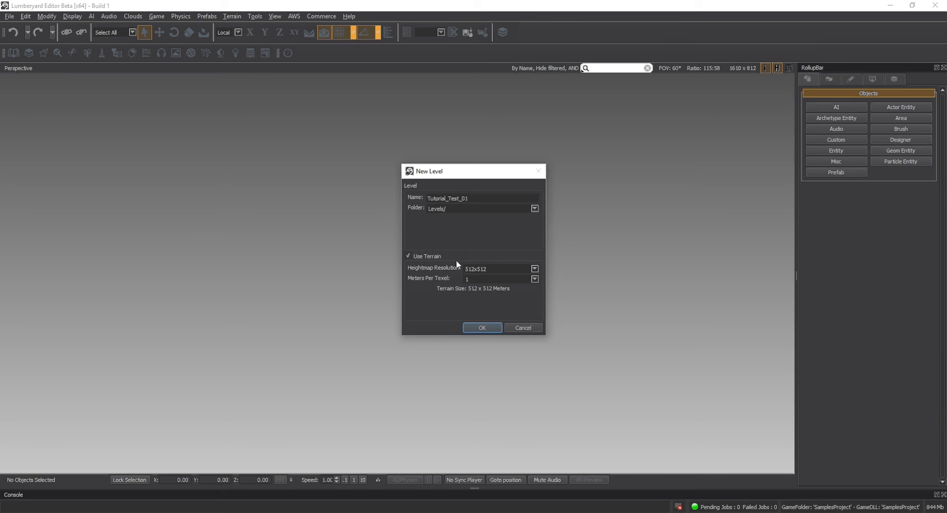
click(485, 328)
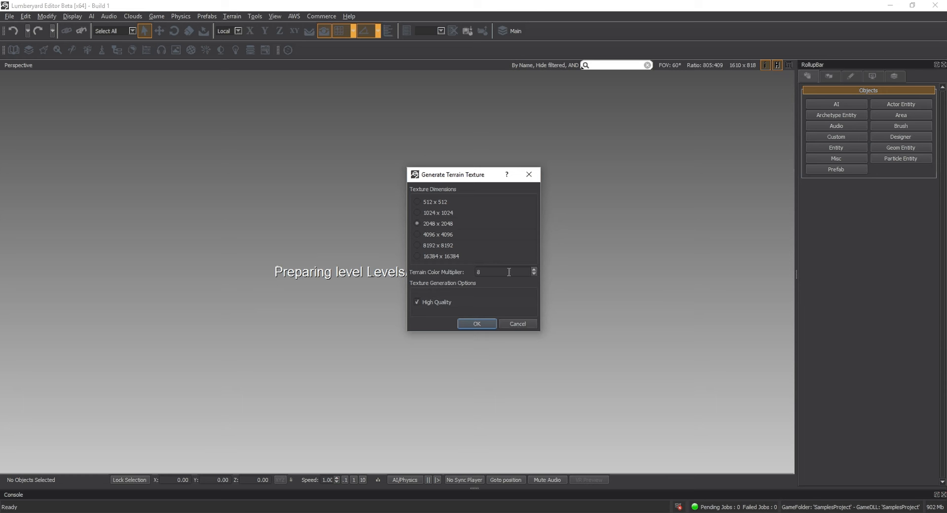
click(475, 325)
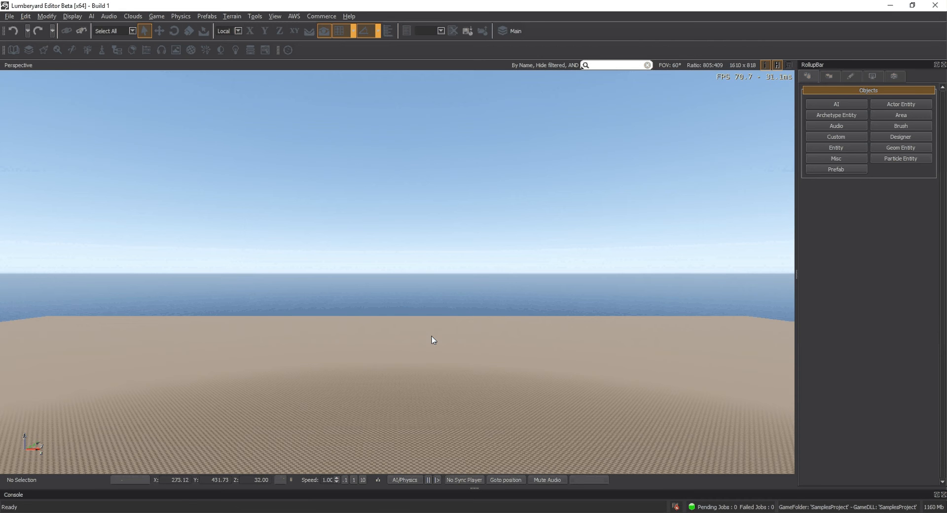
Set the camera speed to 10 and frame the entire terrain plane from above
right_drag(433, 341, 430, 323)
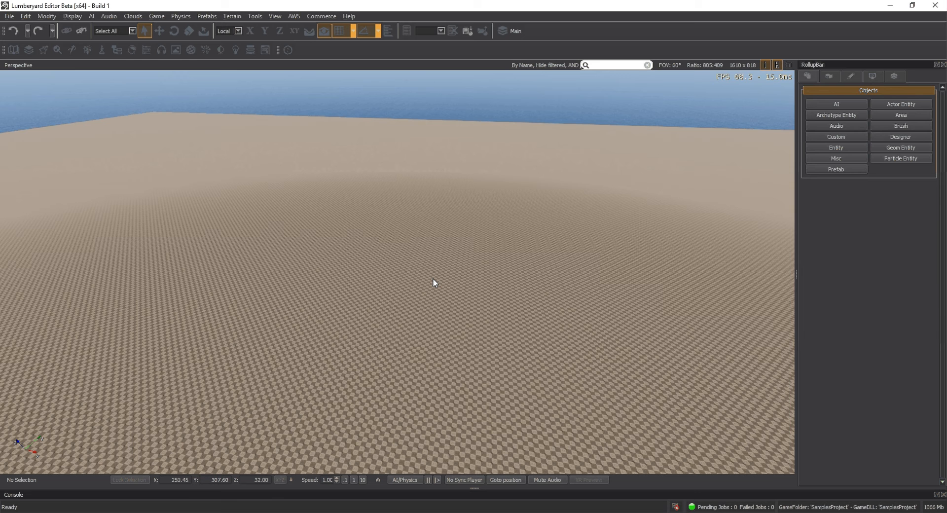
right_drag(433, 282, 420, 312)
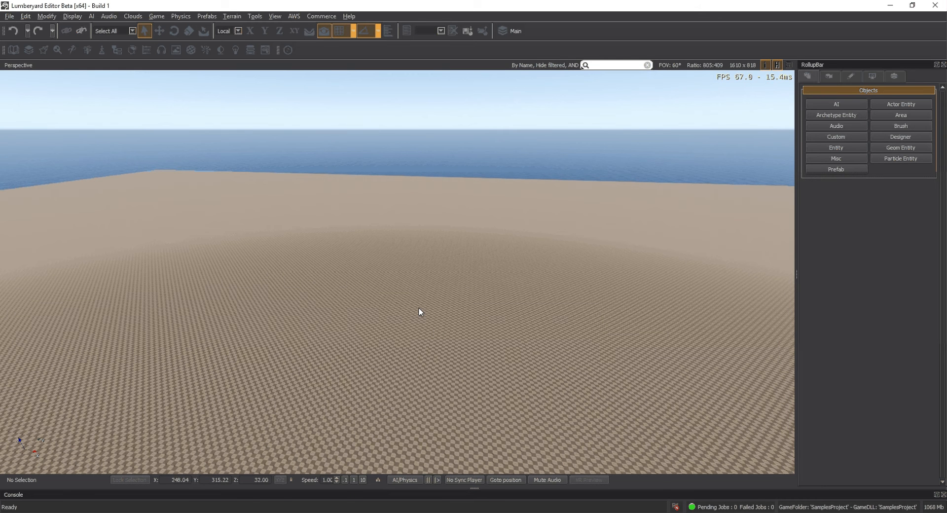
click(363, 479)
right_drag(354, 456, 364, 486)
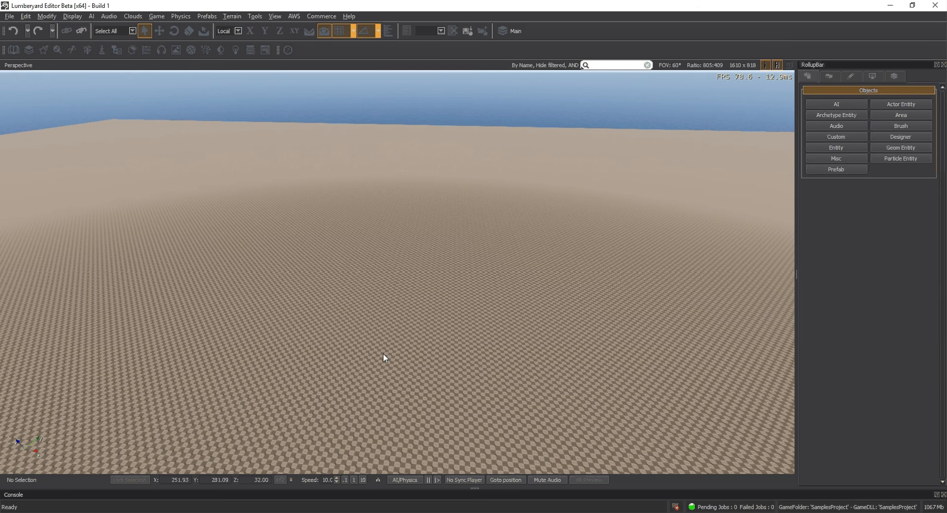
scroll(348, 323, down, 5)
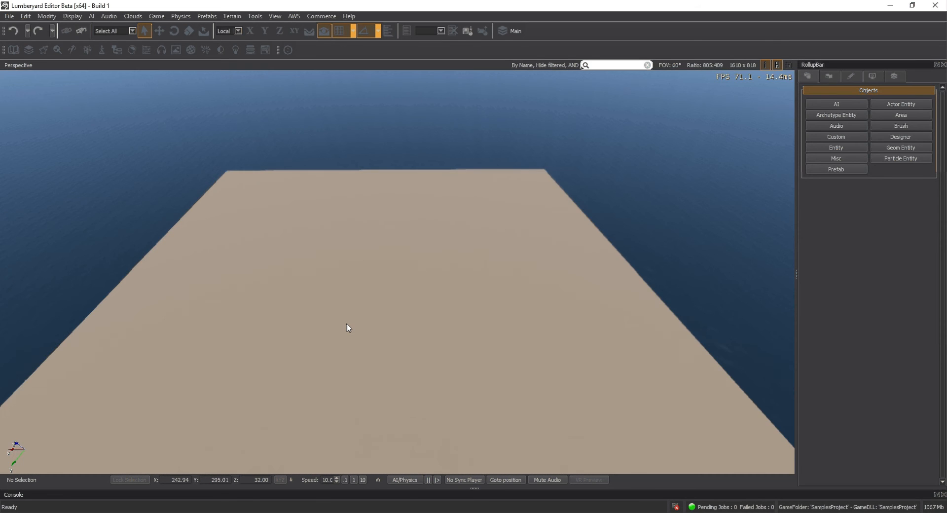
right_drag(347, 328, 331, 327)
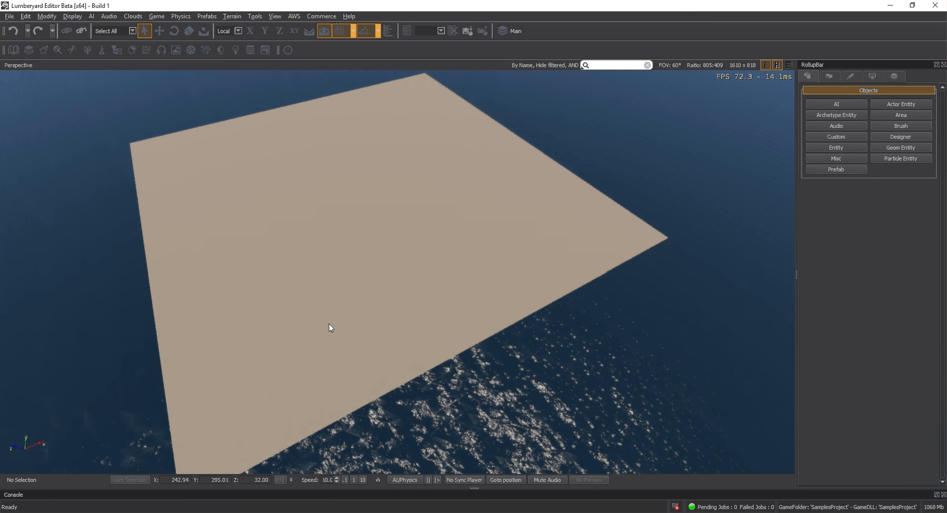
alt+middle_drag(329, 324, 416, 229)
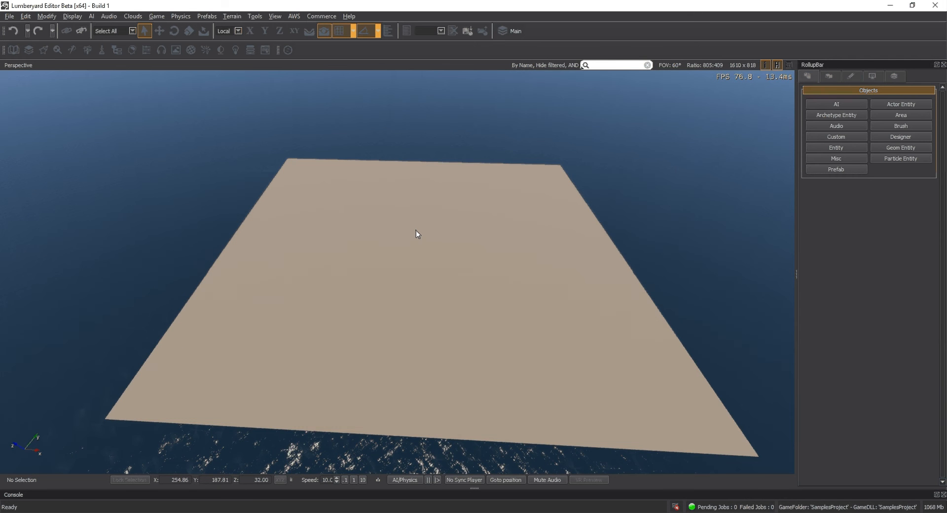
Open the Terrain Editor for the level and bring its whole heightmap into view
click(234, 17)
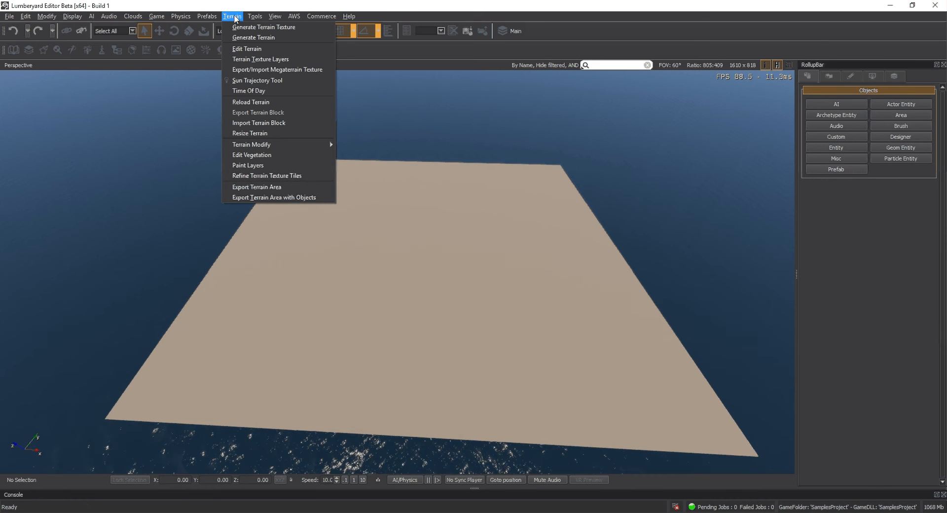
click(253, 48)
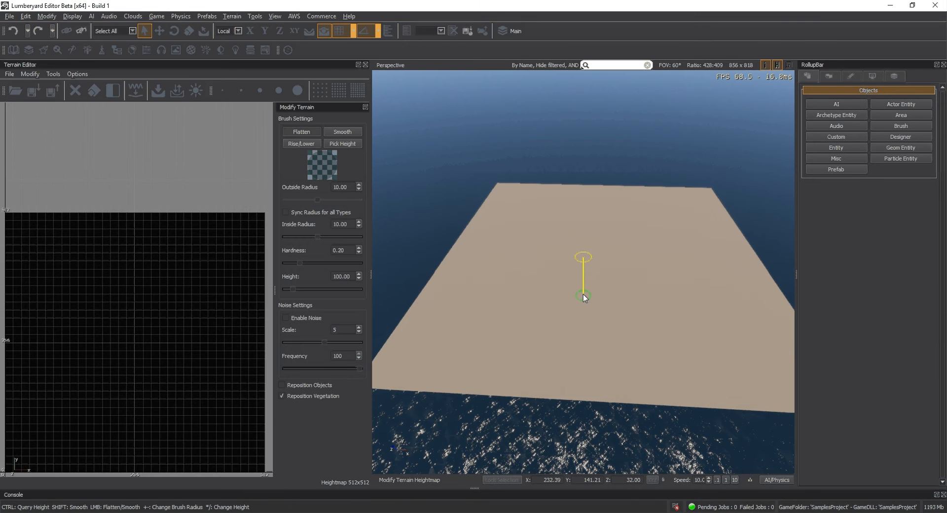
scroll(177, 322, down, 2)
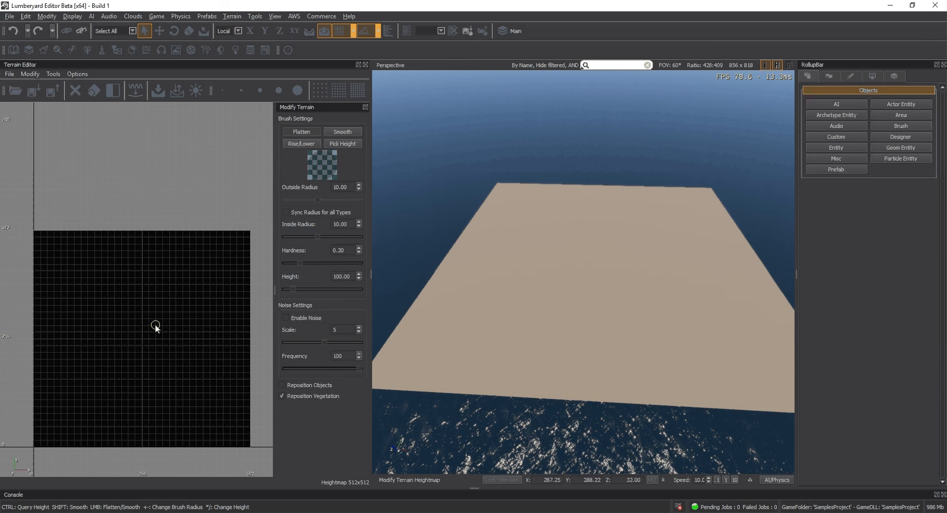
middle_drag(155, 327, 152, 253)
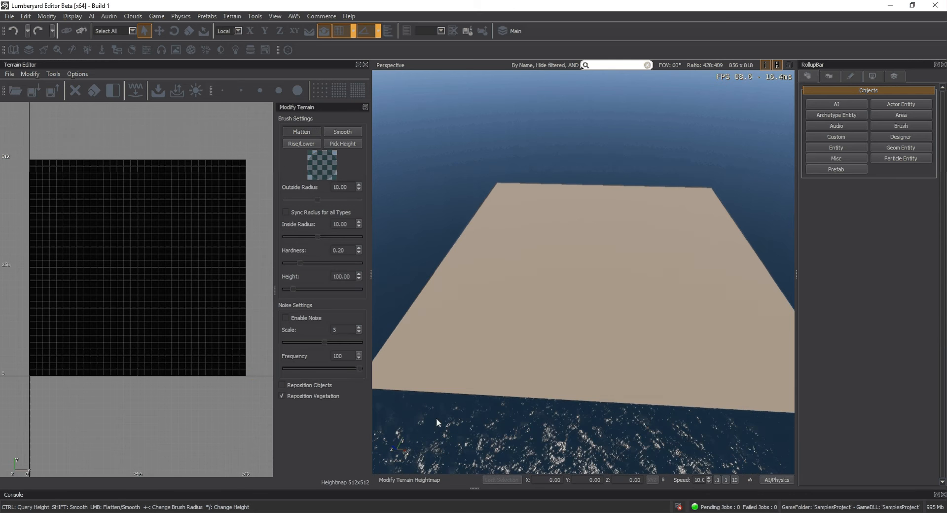
Show the terrain Modify brush settings beside the perspective view and choose the Flatten brush
right_drag(436, 419, 520, 337)
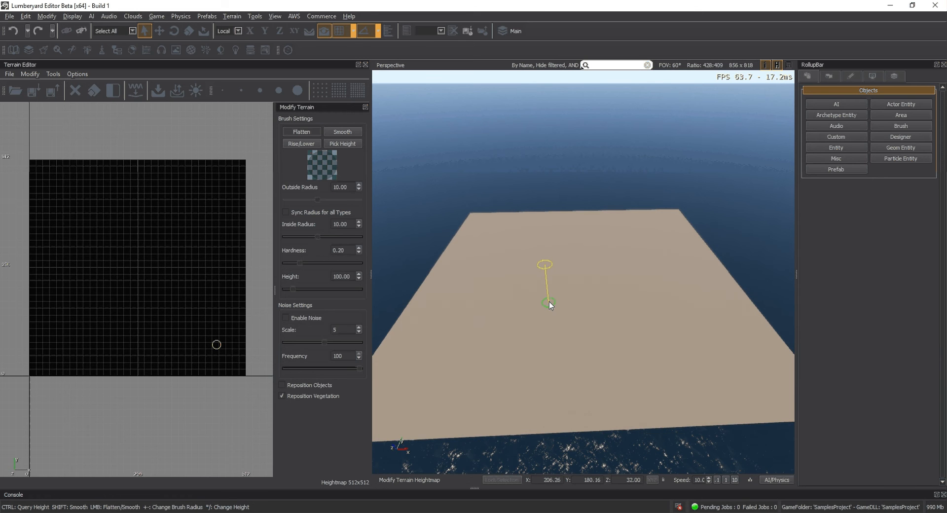
mouse_move(549, 302)
right_down()
mouse_move(560, 267)
mouse_move(582, 263)
right_up()
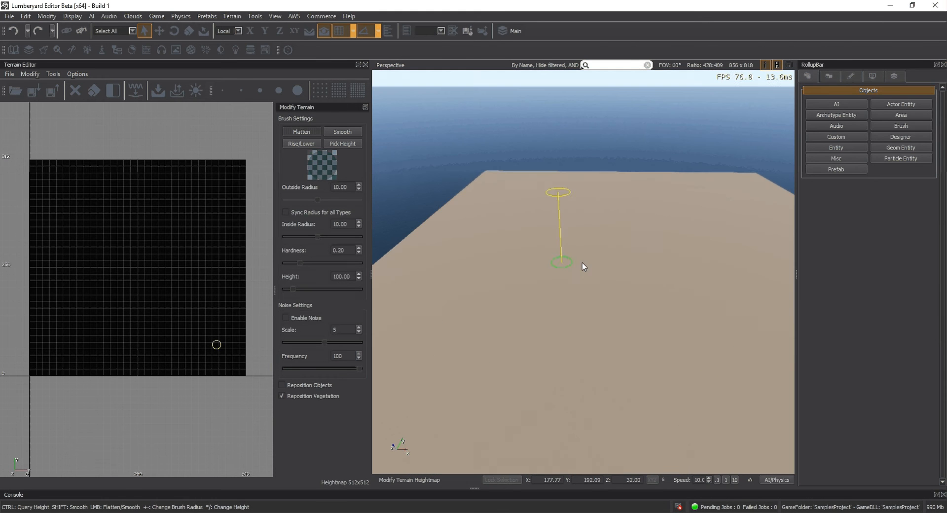
click(829, 77)
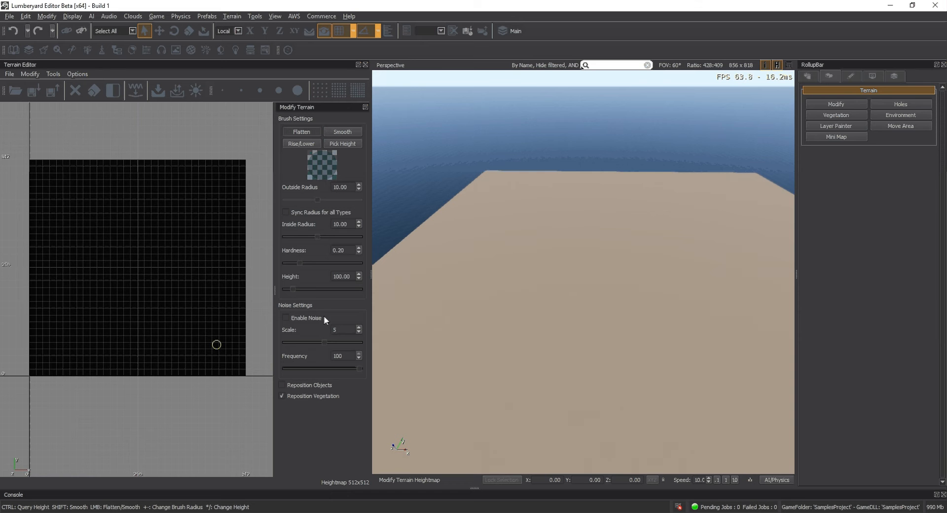
click(840, 104)
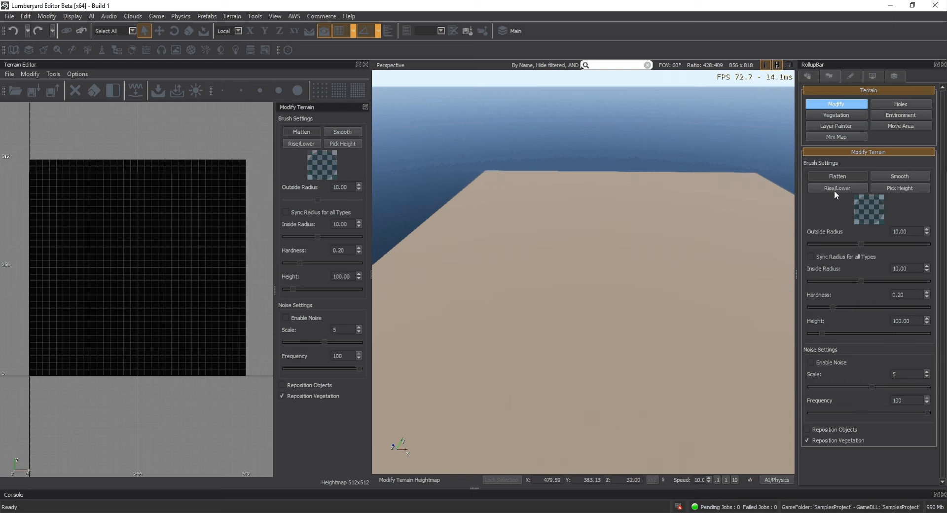
click(299, 132)
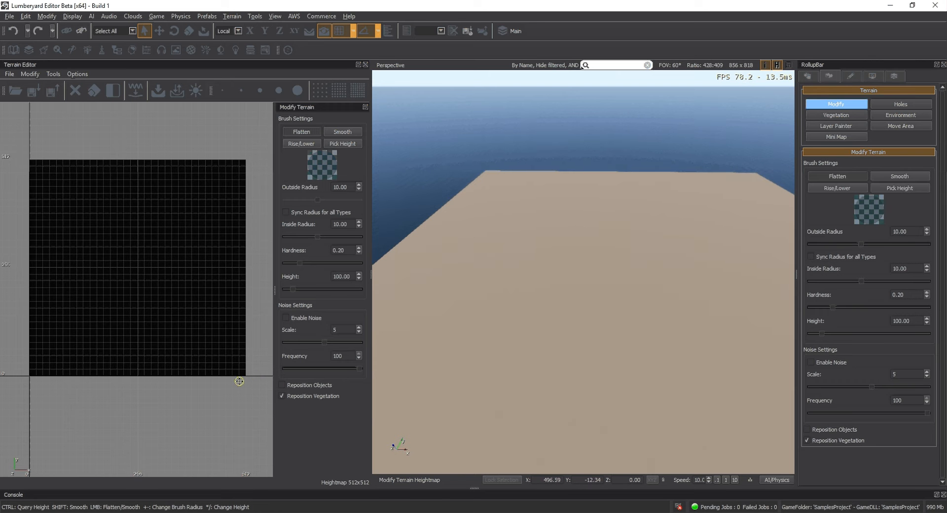
Switch to the Rise/Lower brush with an outside radius of 37.15, an inside radius of 6.76 and a height of 10
right_drag(553, 310, 617, 289)
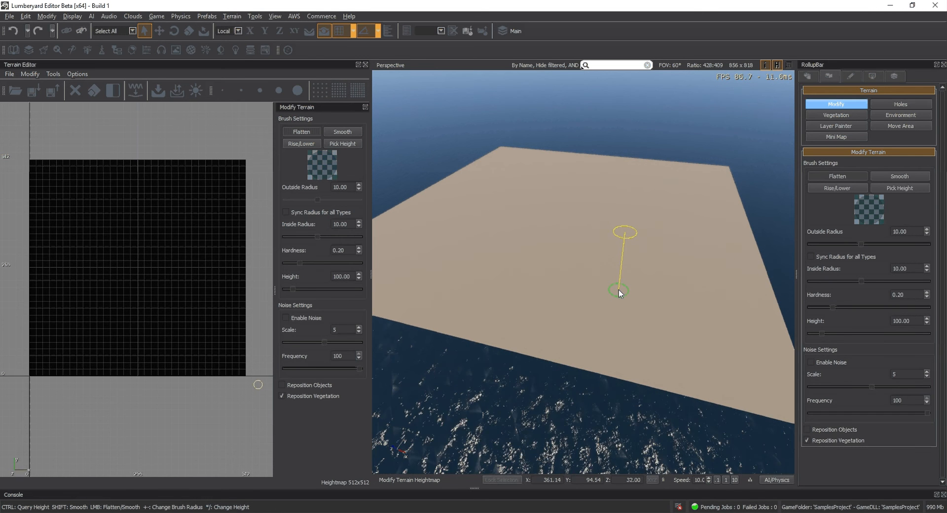
right_drag(619, 289, 614, 282)
scroll(614, 285, down, 5)
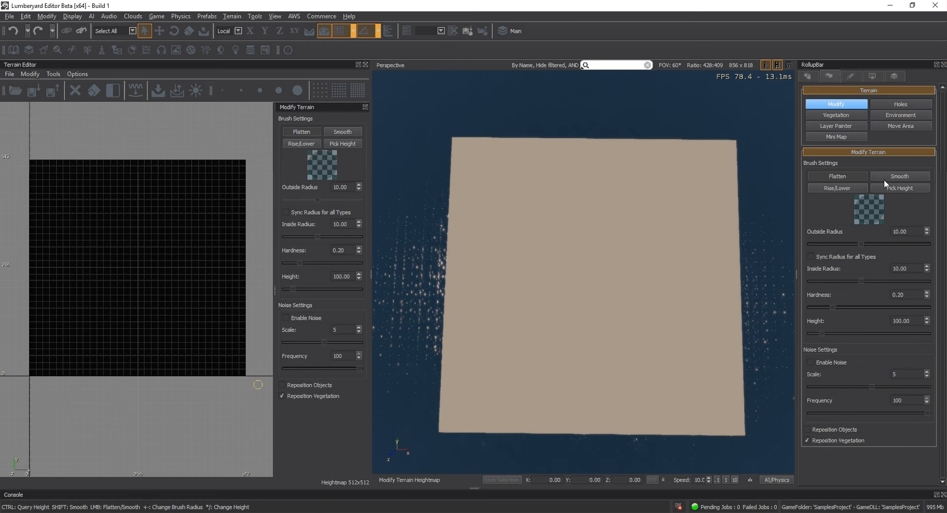
click(847, 189)
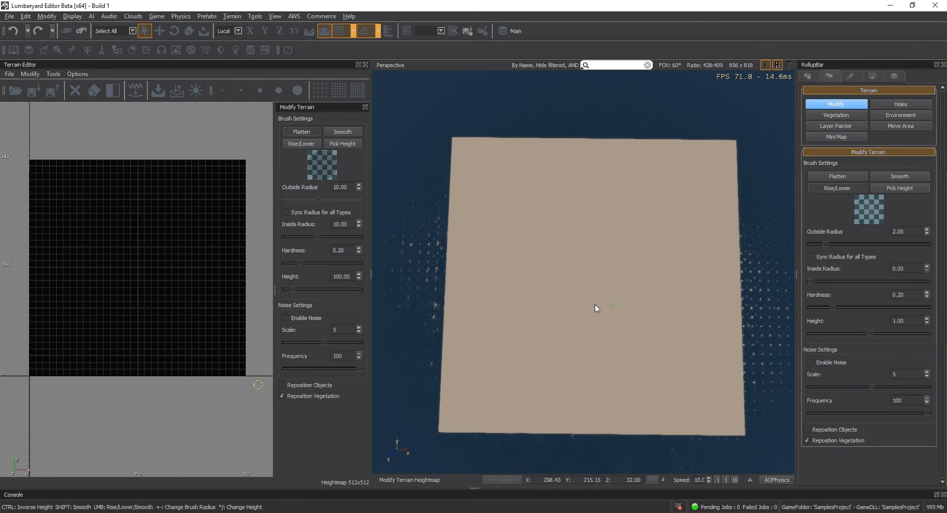
scroll(595, 304, up, 2)
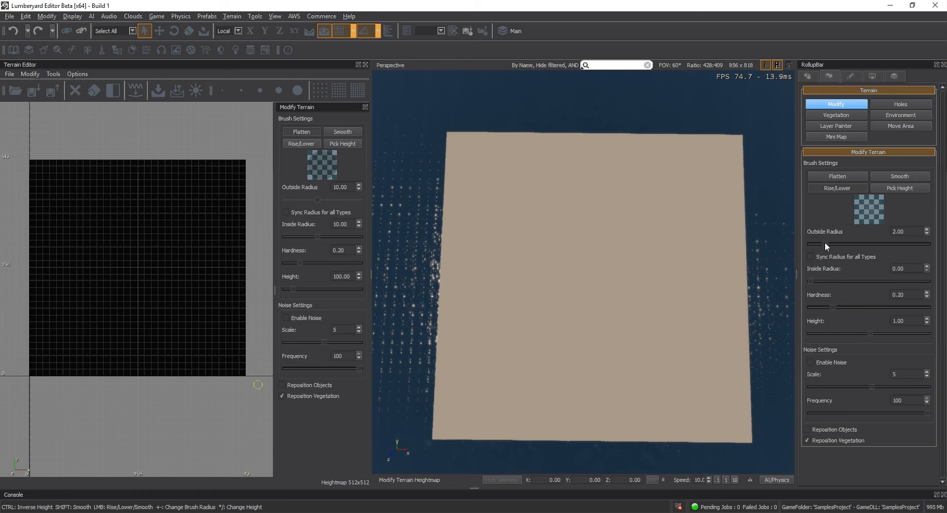
drag(826, 244, 890, 244)
drag(812, 281, 856, 281)
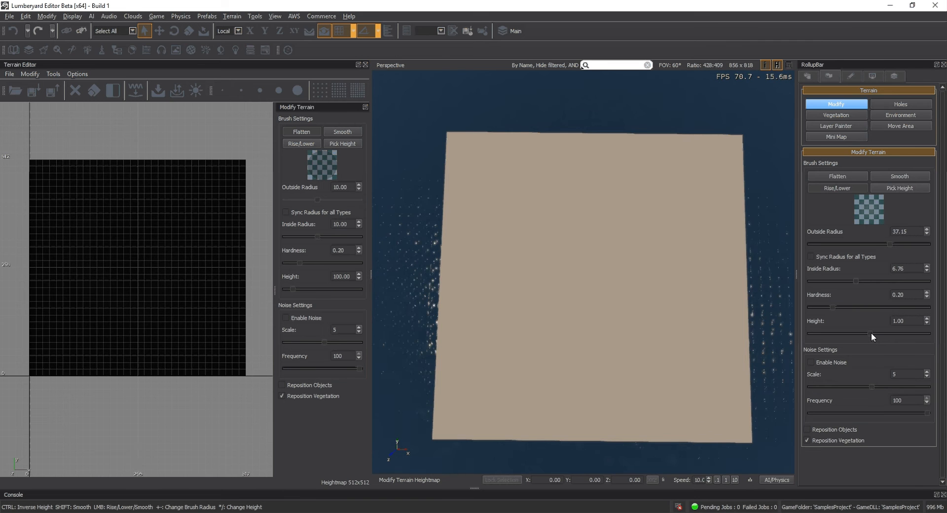
drag(871, 333, 881, 333)
Raise a long, curved ridge along the western side of the terrain
mouse_move(483, 173)
mouse_down()
mouse_move(539, 365)
mouse_move(516, 365)
mouse_move(534, 347)
mouse_move(510, 288)
mouse_move(523, 353)
mouse_up()
right_drag(523, 353, 551, 335)
mouse_move(551, 335)
alt+middle_down()
mouse_move(566, 336)
mouse_move(566, 254)
mouse_move(582, 267)
alt+middle_up()
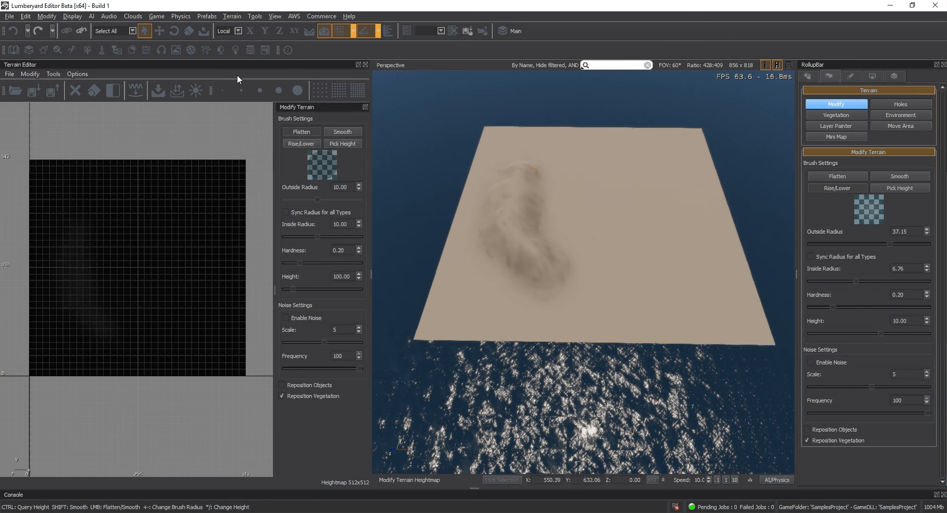
Move the Time Of Day timeline slightly past noon to change the sunlight on the terrain
click(221, 51)
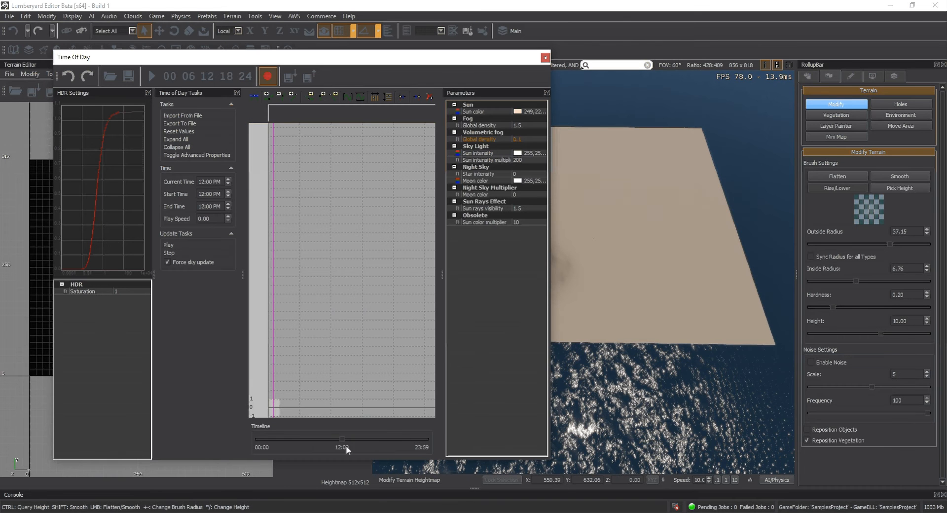
drag(345, 445, 351, 440)
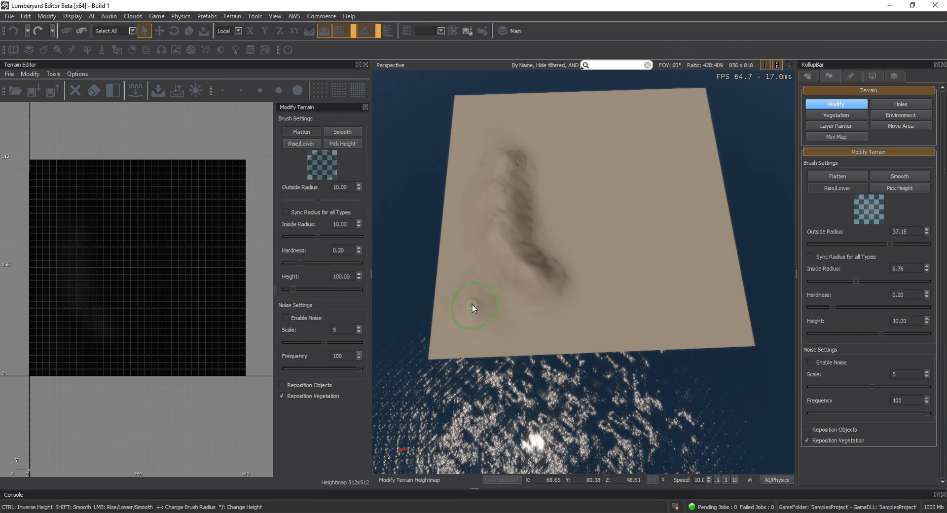
Raise a tall mountain at the southern end of the western ridge and build up the ridge's northern end
mouse_move(472, 305)
mouse_down()
mouse_move(487, 286)
mouse_move(506, 312)
mouse_up()
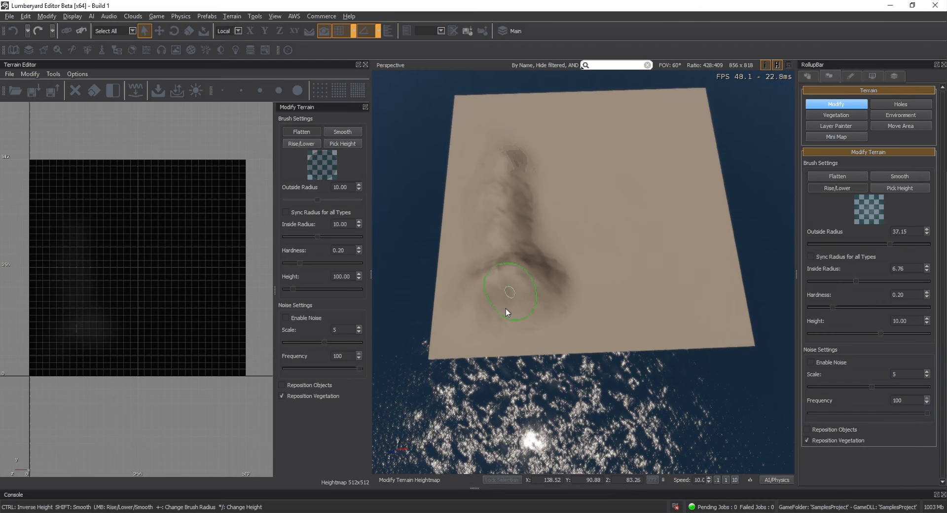
right_drag(505, 309, 623, 295)
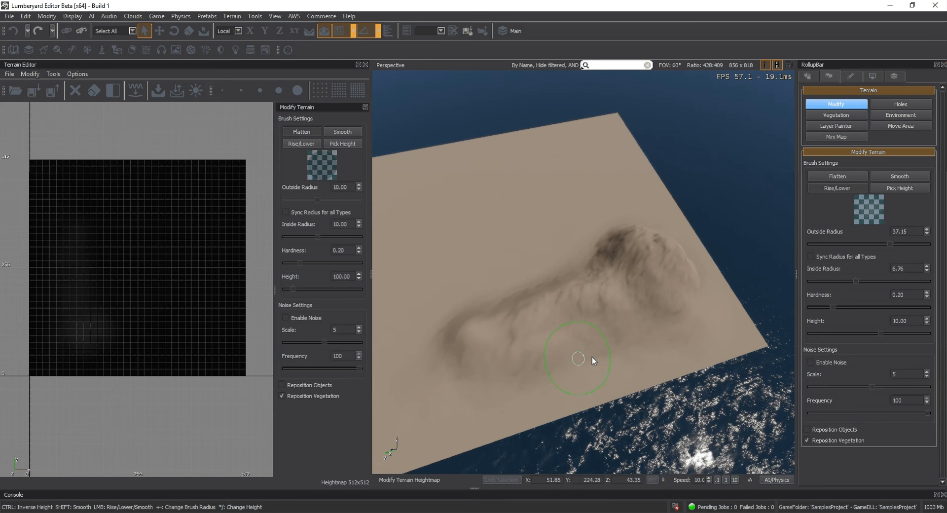
mouse_move(592, 357)
right_down()
mouse_move(684, 333)
mouse_move(531, 294)
mouse_move(525, 194)
right_up()
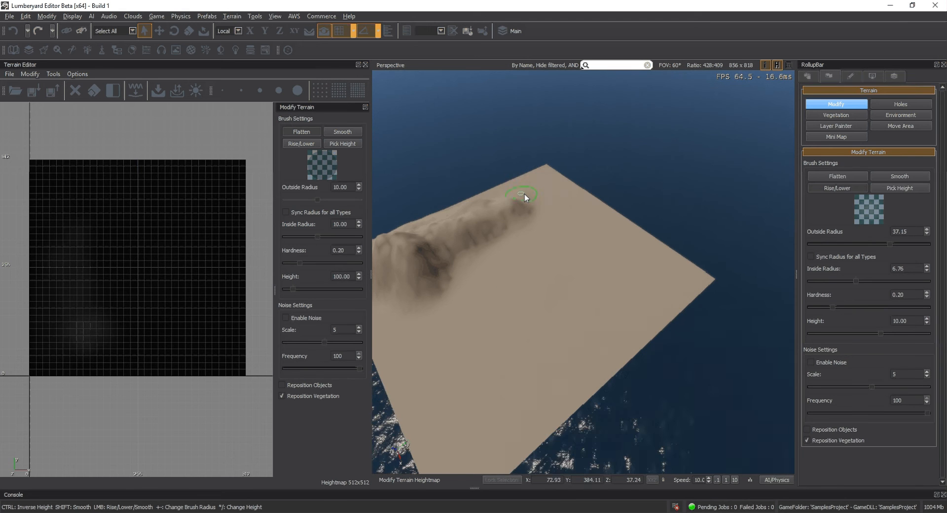
drag(525, 194, 489, 206)
right_drag(488, 206, 570, 212)
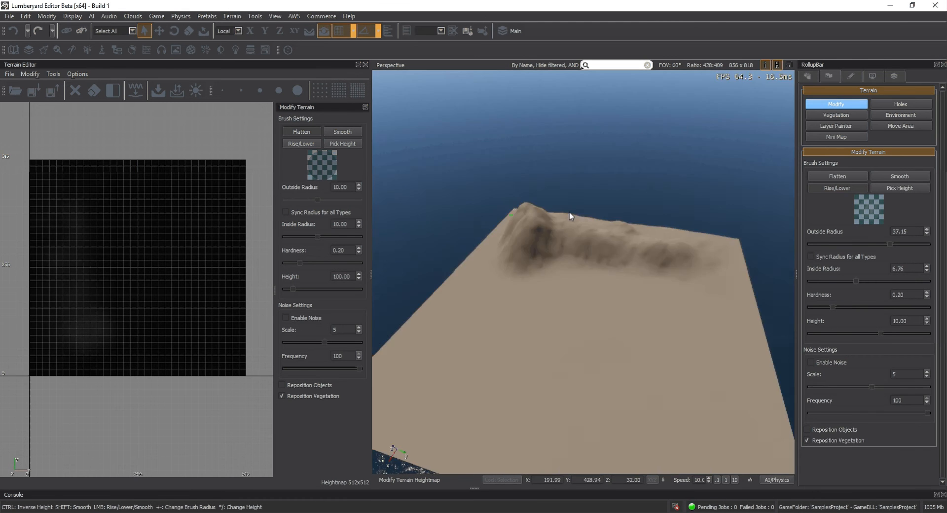
Invert the Rise/Lower brush height to -10 to carve down part of the ridge and dig an elongated lake basin in the eastern terrain
key(ctrl)
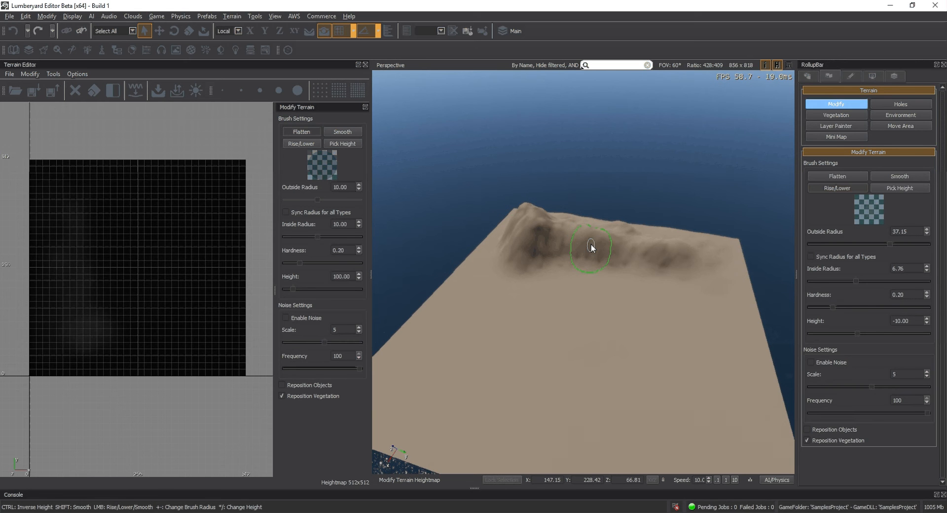
mouse_move(591, 247)
ctrl+mouse_down()
mouse_move(613, 245)
mouse_move(621, 271)
ctrl+mouse_up()
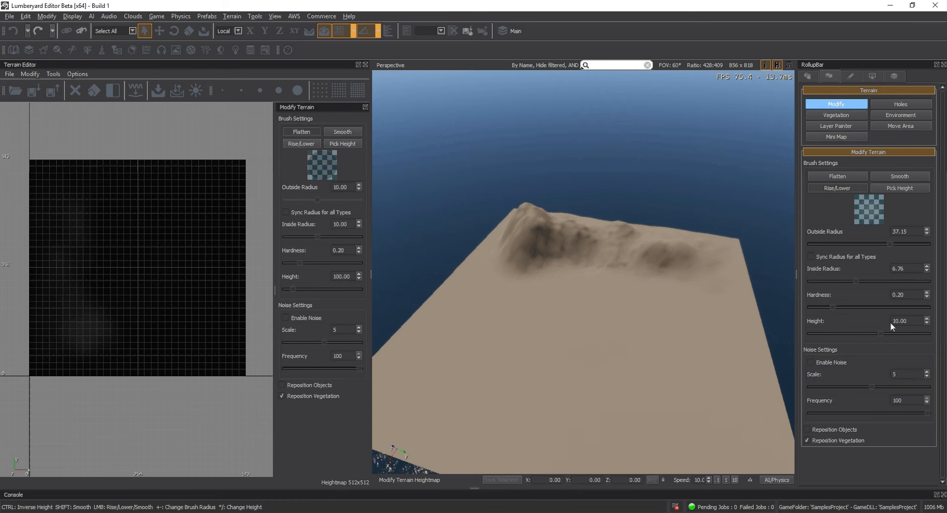
key(ctrl)
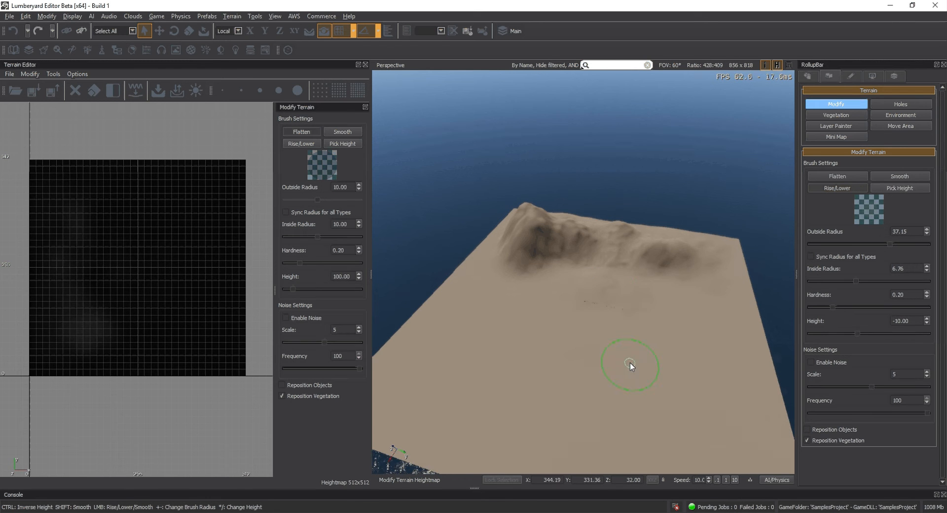
mouse_move(630, 363)
mouse_down()
mouse_move(548, 378)
mouse_move(566, 365)
mouse_up()
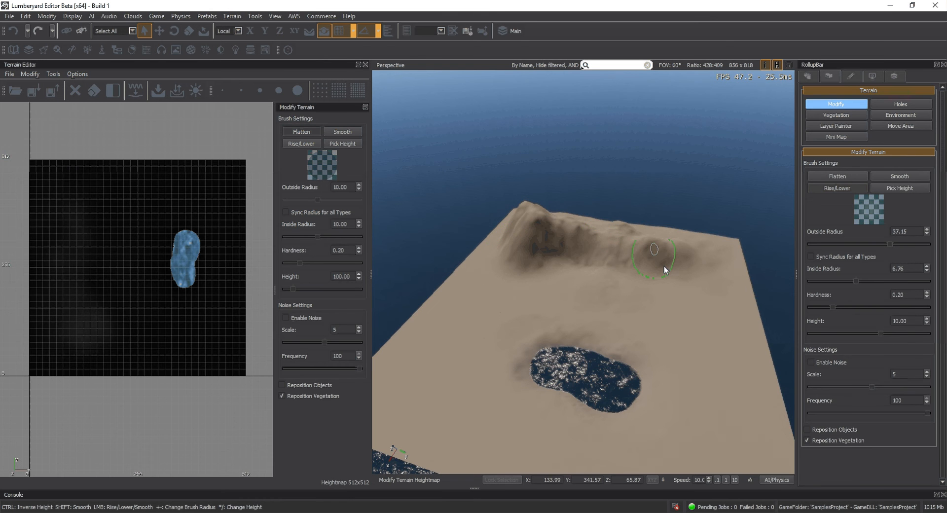
Raise a curved ridge along the terrain's northern side, and smooth the ridges with the Smooth brush at an outside radius of about 35
drag(695, 297, 687, 305)
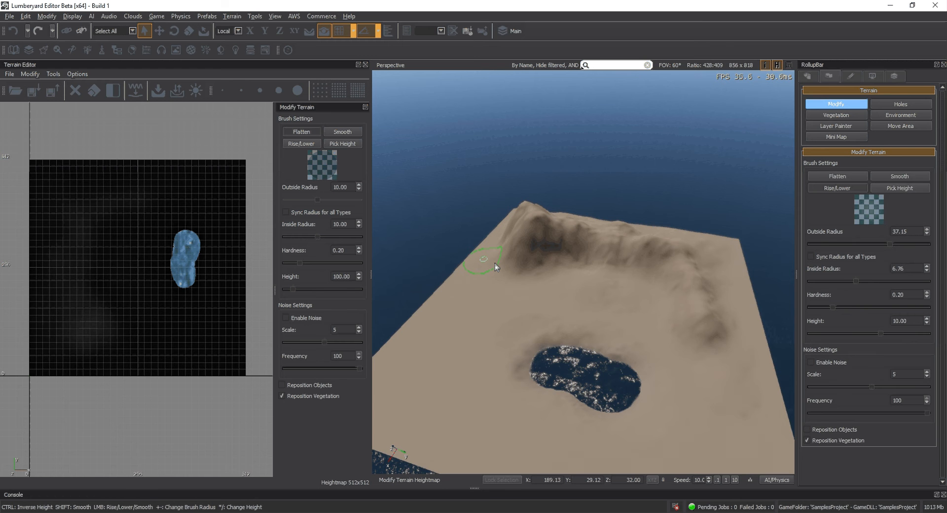
click(900, 177)
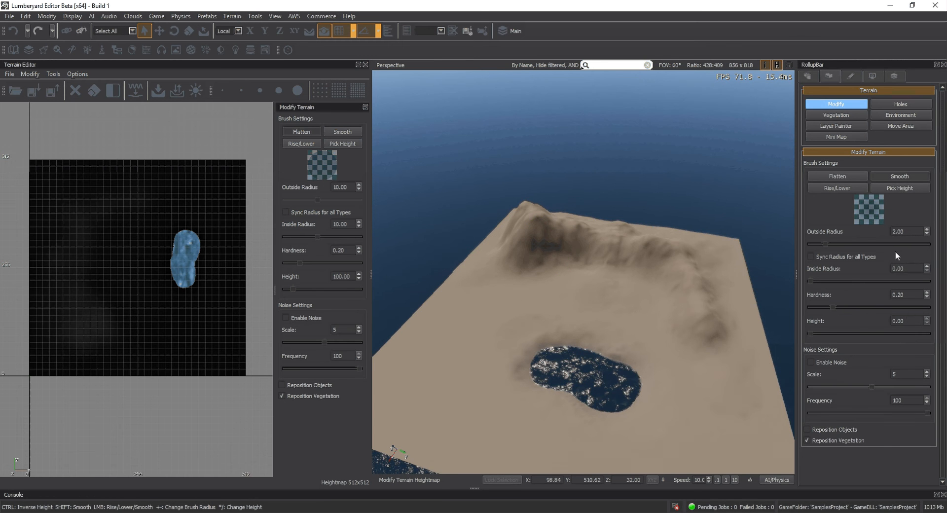
drag(825, 244, 892, 253)
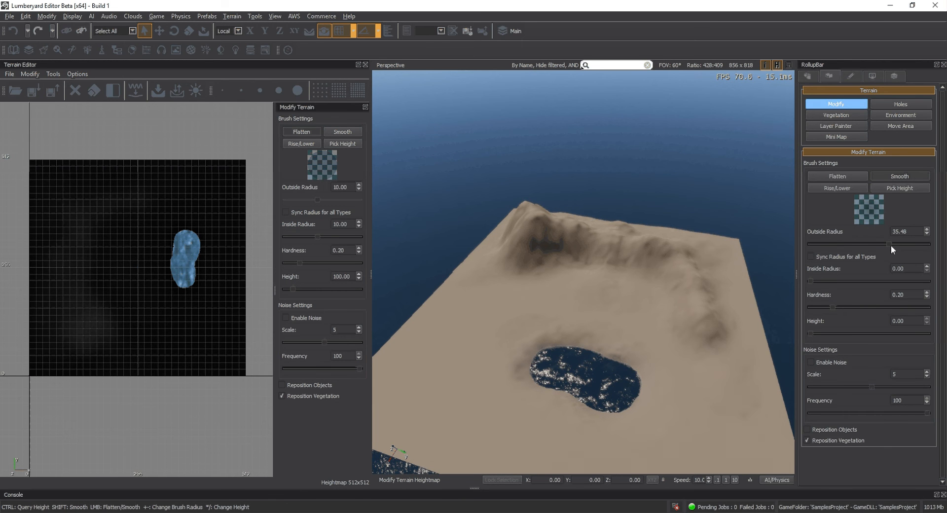
drag(891, 244, 900, 245)
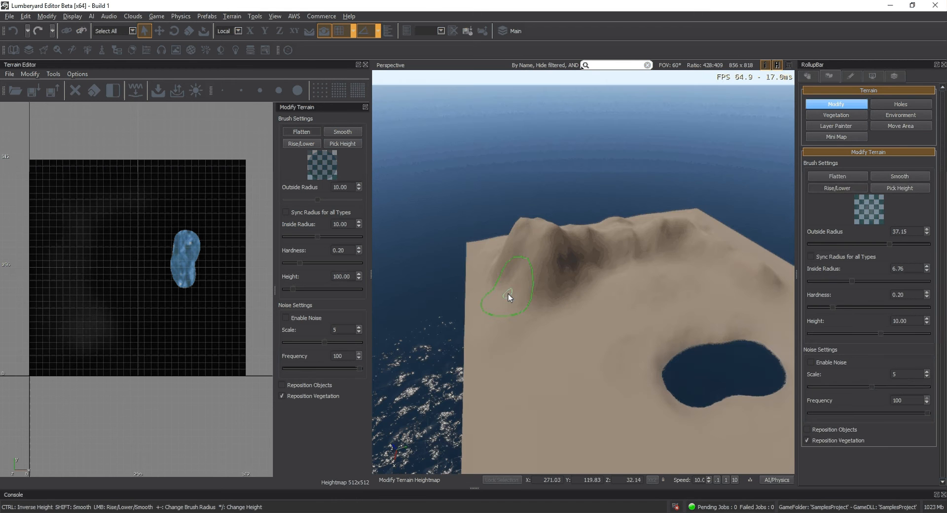
right_drag(509, 294, 509, 294)
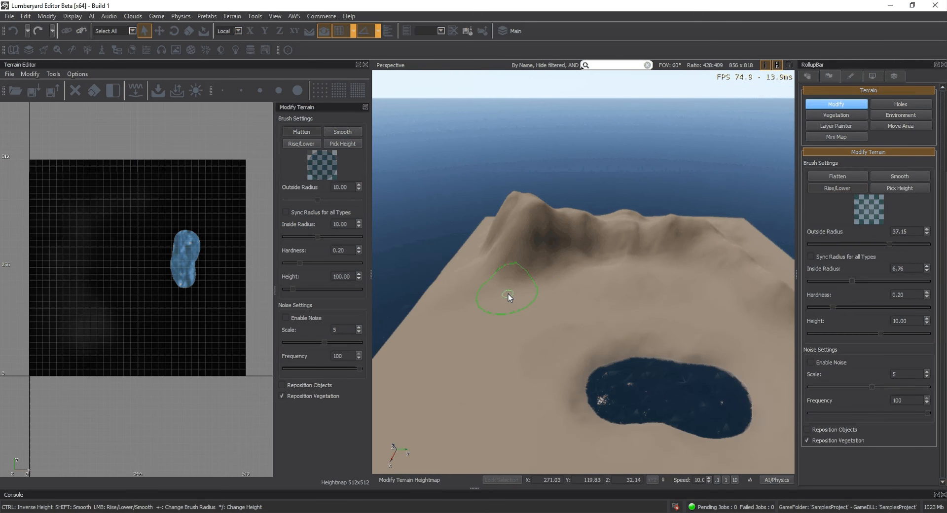
drag(510, 298, 504, 290)
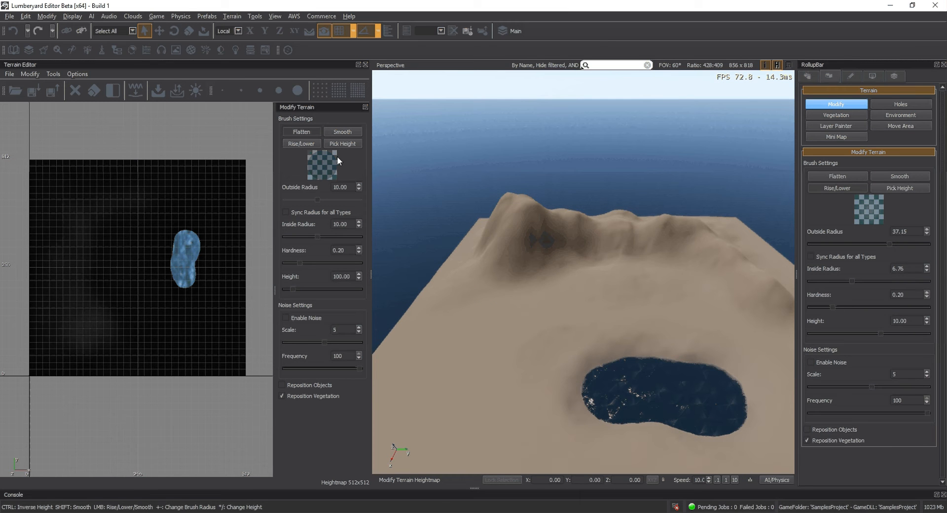
Load the character_controllers.xml library into the Prefabs Library of the Database View
click(251, 50)
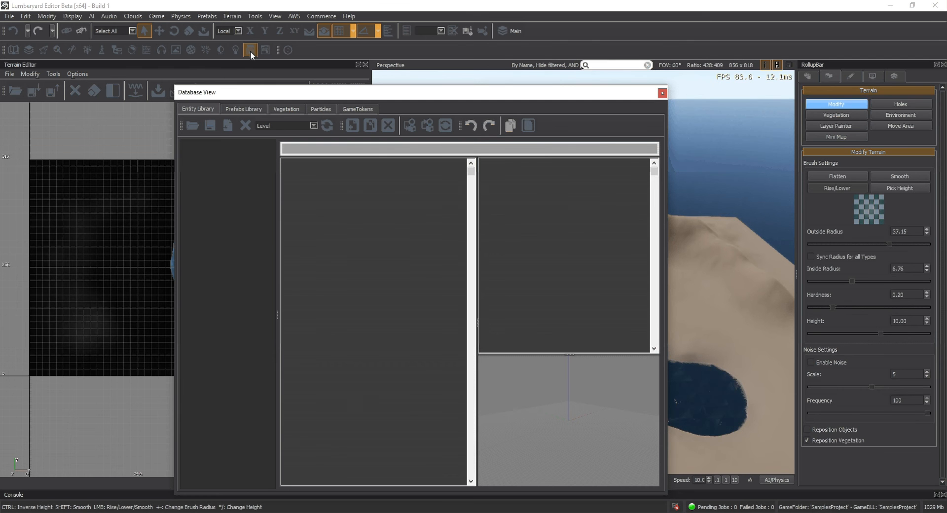
click(244, 109)
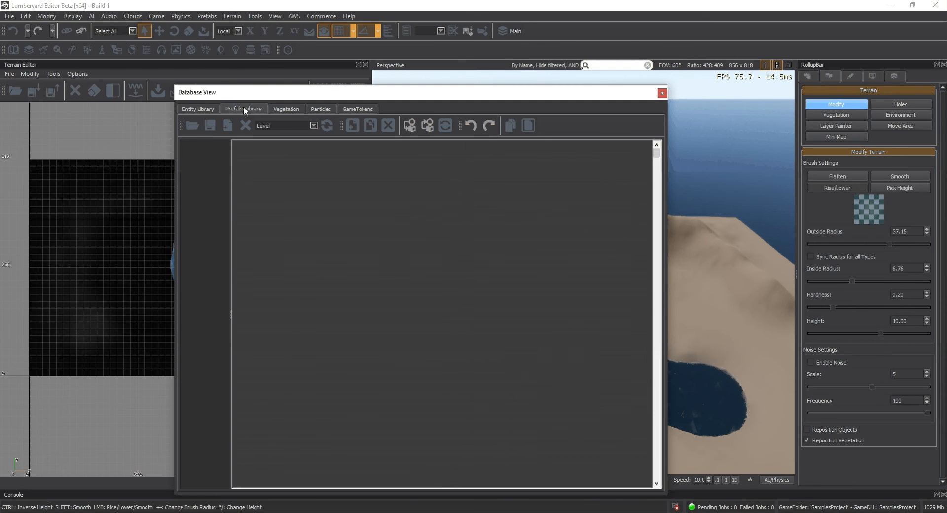
click(192, 128)
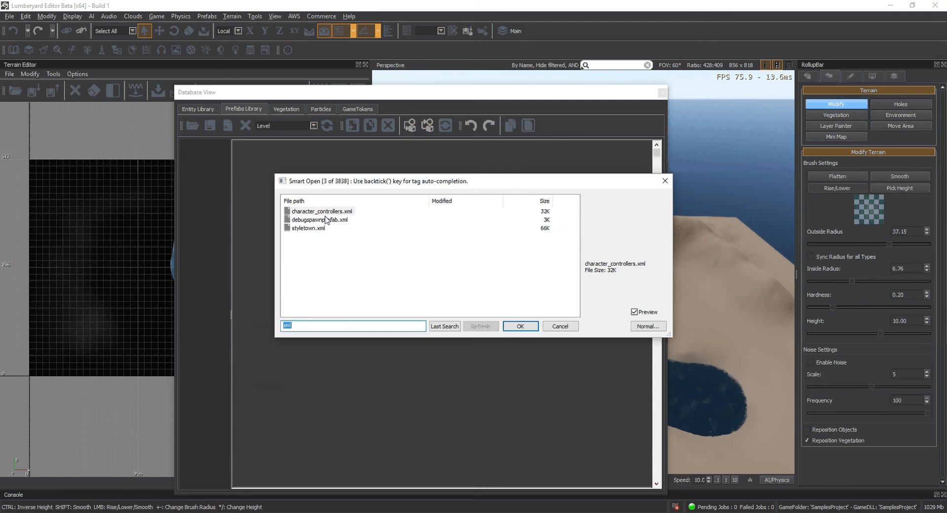
click(325, 215)
click(520, 326)
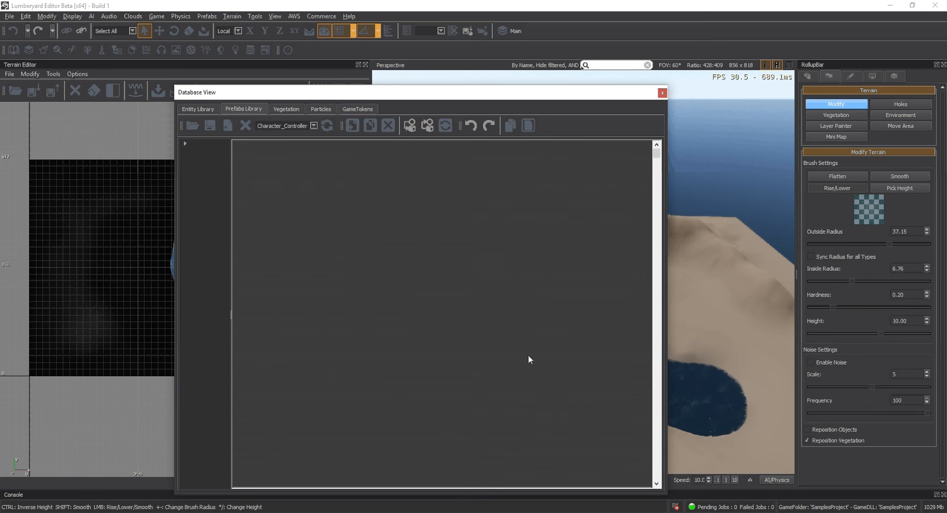
Place the Sphere_Controller_Co... prefab on the flat ground between the mountain and the lake
click(185, 144)
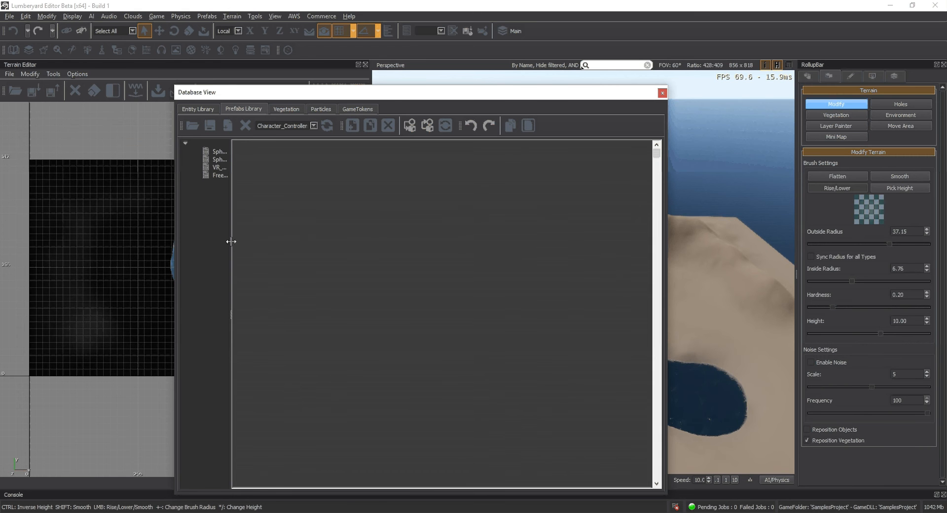
drag(231, 238, 282, 239)
click(238, 160)
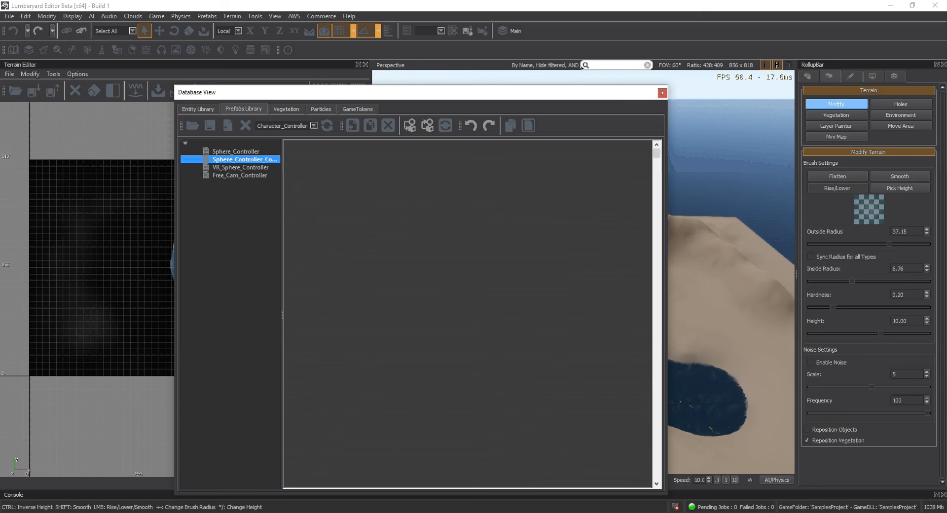
drag(238, 160, 688, 248)
drag(621, 103, 344, 112)
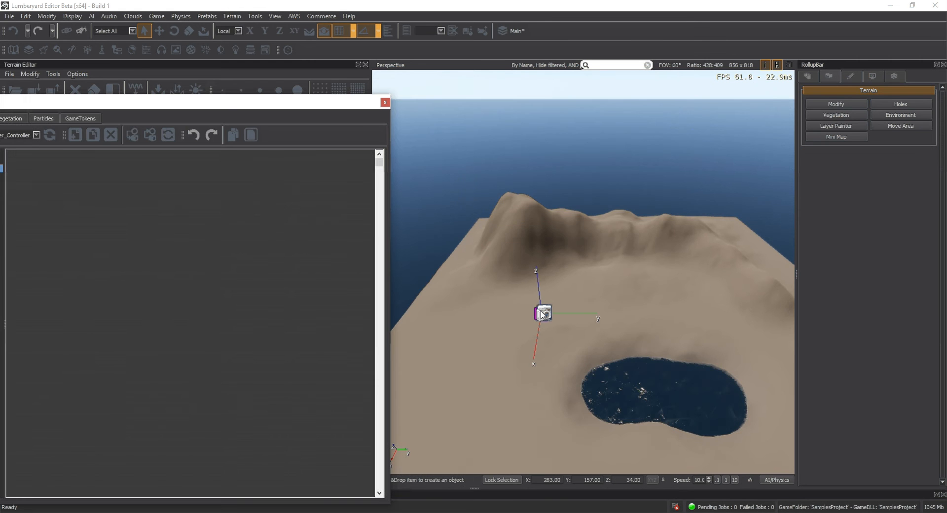
click(542, 314)
Examine the placed controller prefab up close and test it in game mode to judge the terrain's scale
scroll(539, 344, up, 3)
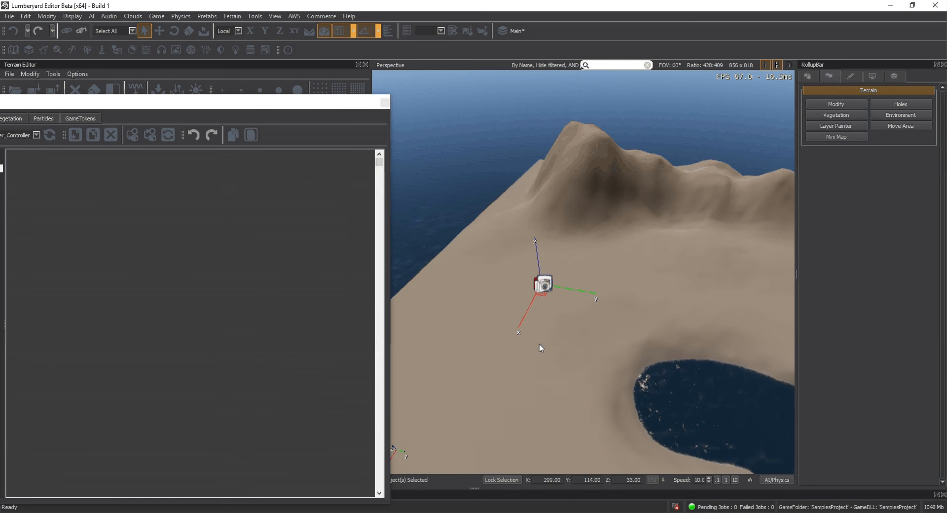
scroll(540, 345, up, 3)
scroll(540, 344, down, 5)
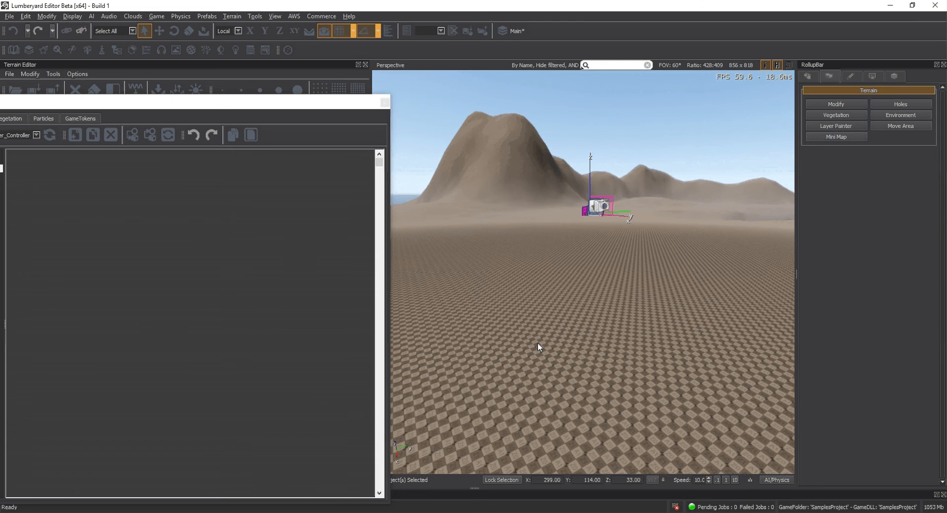
scroll(540, 345, up, 3)
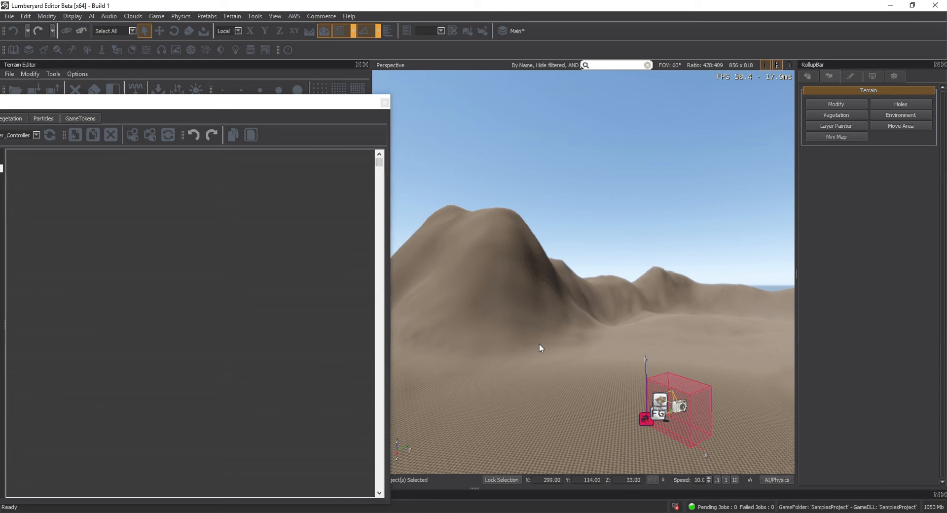
scroll(540, 345, down, 2)
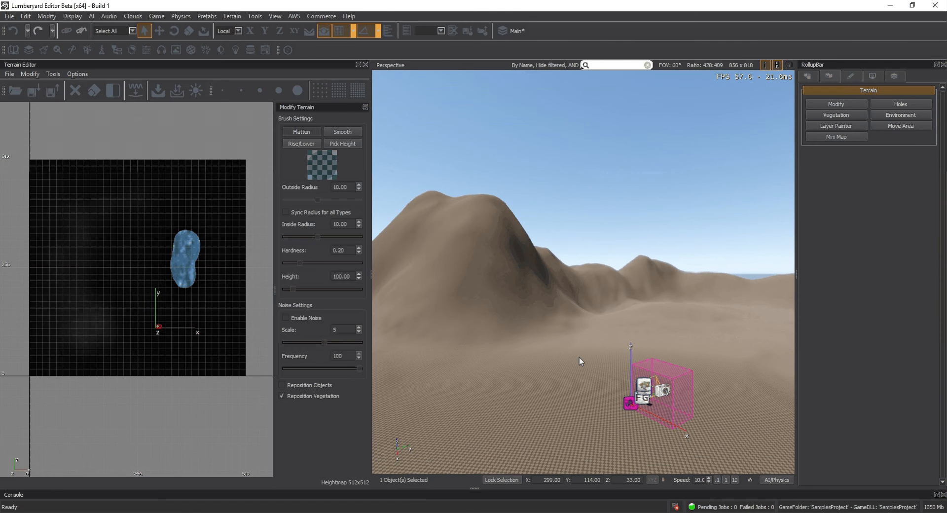
right_drag(579, 361, 531, 309)
key(z)
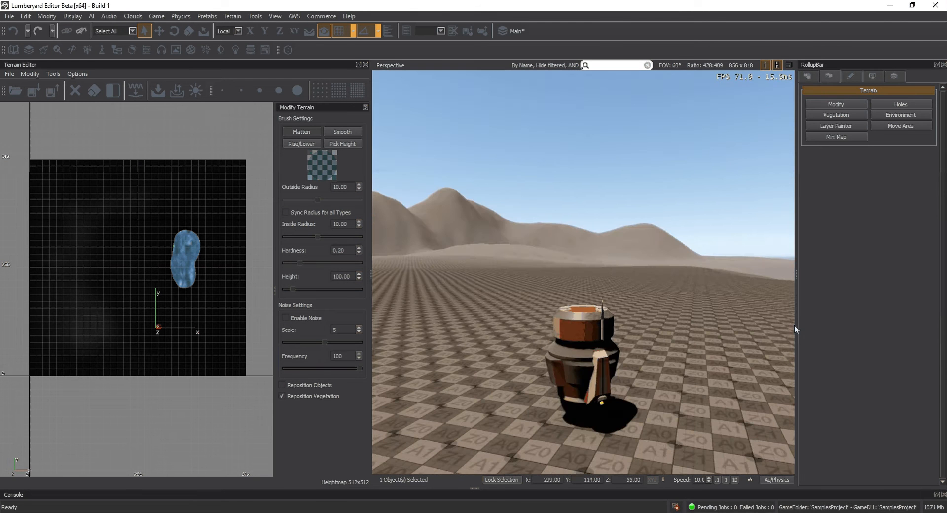
alt+middle_drag(794, 325, 729, 477)
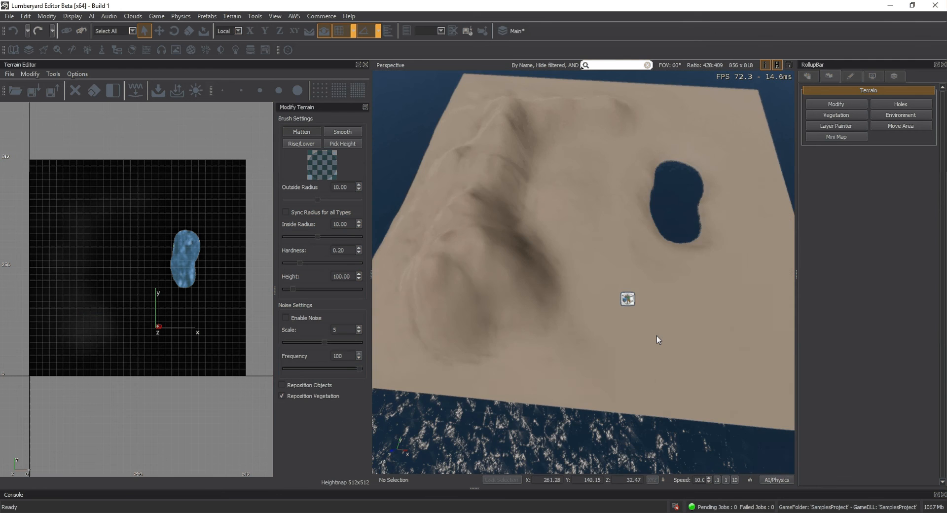
Return to terrain modification and raise further hills around the mountain and across the terrain with the Rise/Lower brush at height 10
key(shift+F1)
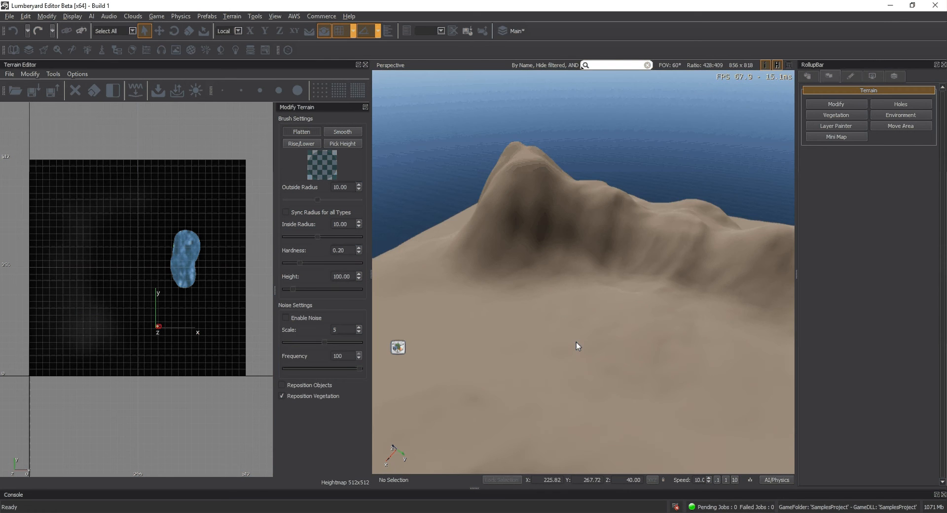
click(851, 105)
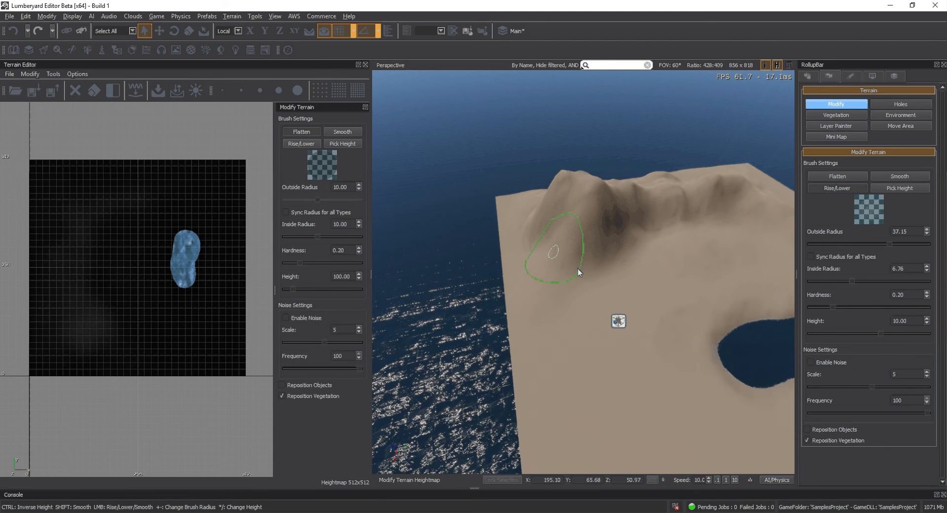
mouse_move(578, 268)
mouse_down()
mouse_move(614, 397)
mouse_move(544, 235)
mouse_move(597, 270)
mouse_up()
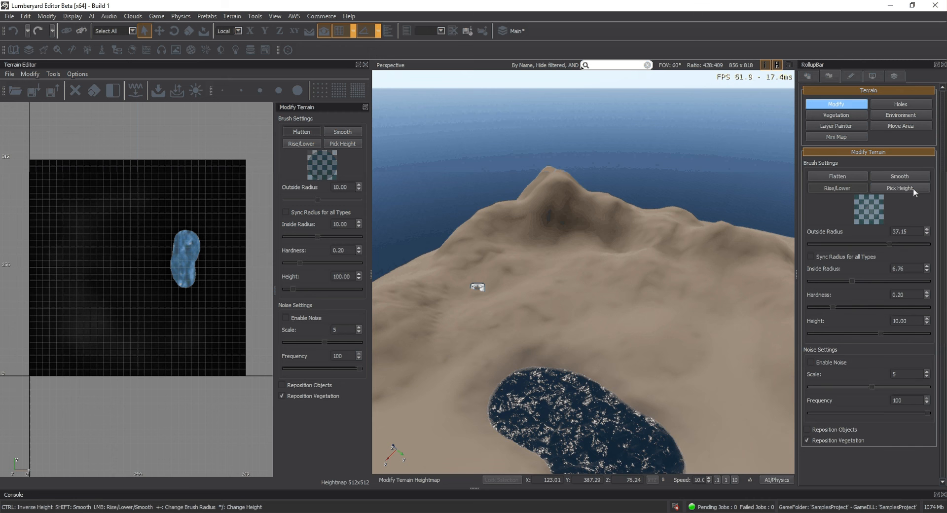
Pick a height of 43.72 from the slope below the mountain, and flatten a broad plateau there at that height with a radius of 10
click(913, 187)
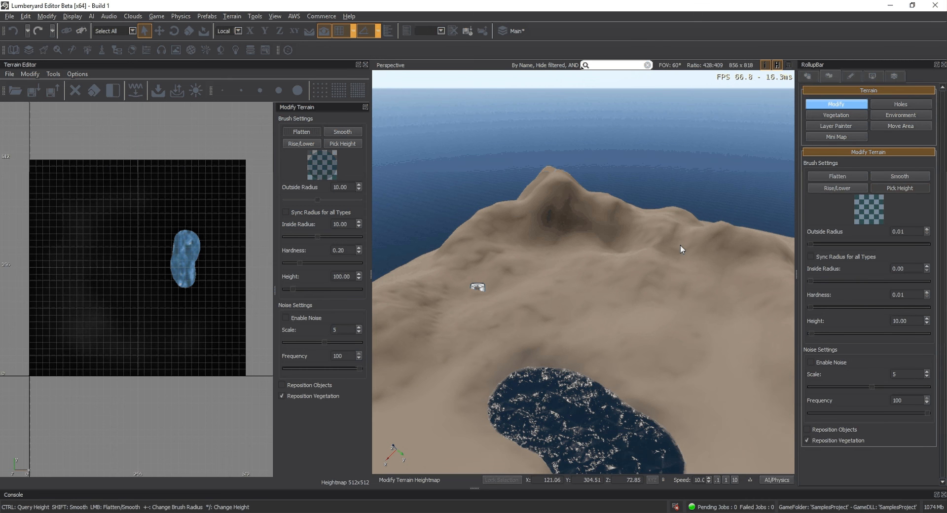
click(885, 188)
click(557, 286)
scroll(558, 286, up, 5)
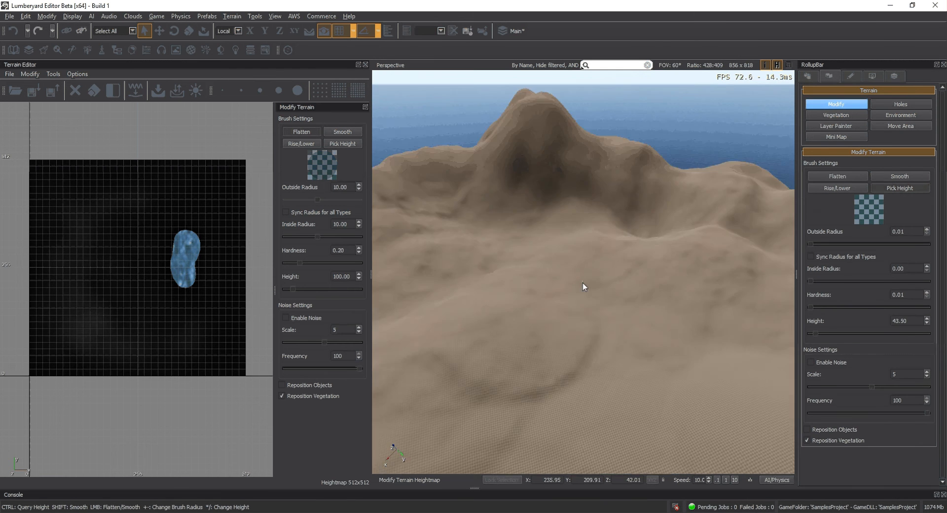
click(582, 282)
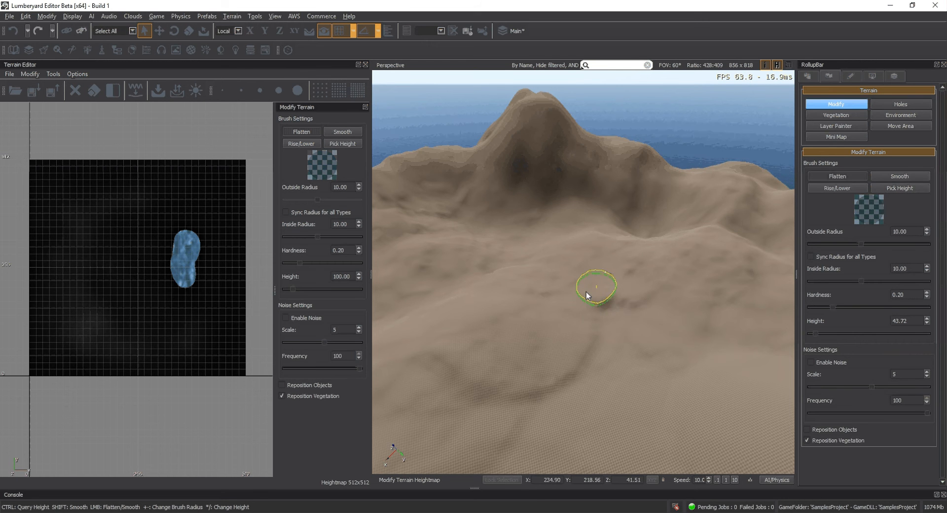
mouse_move(587, 295)
mouse_down()
mouse_move(582, 313)
mouse_move(595, 329)
mouse_move(531, 333)
mouse_move(616, 348)
mouse_move(488, 353)
mouse_up()
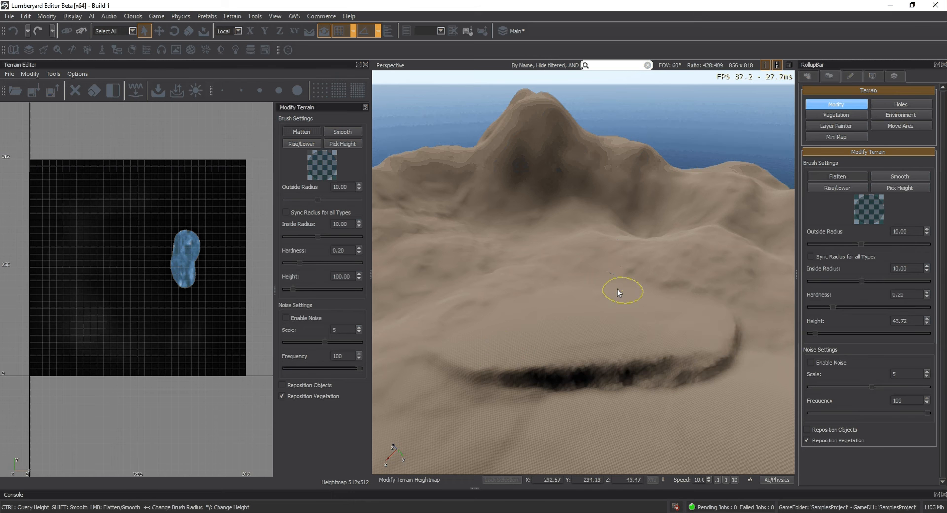
drag(617, 289, 458, 348)
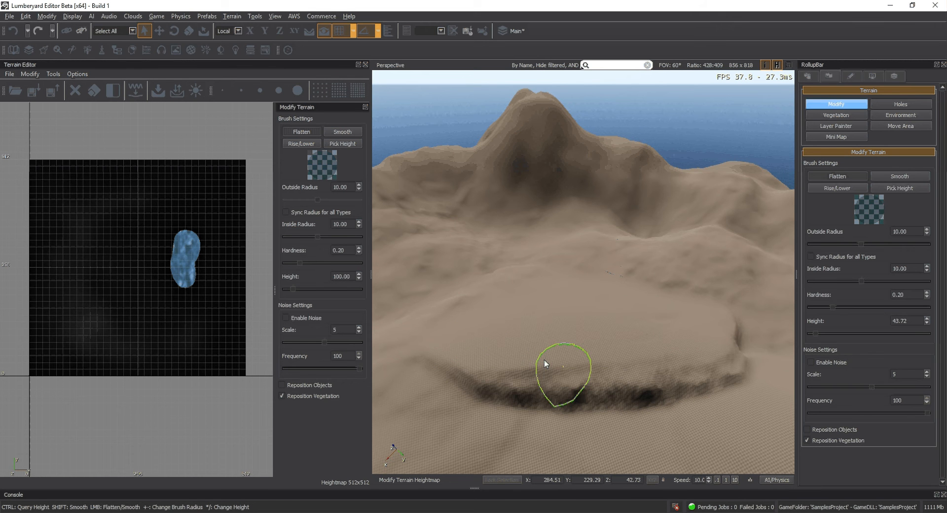
Flatten more of the plateau's front edge at height 43.72 with a radius of 10
mouse_move(544, 361)
mouse_down()
mouse_move(660, 354)
mouse_move(619, 306)
mouse_move(718, 299)
mouse_move(494, 297)
mouse_up()
mouse_move(492, 295)
right_down()
mouse_move(585, 318)
mouse_move(590, 339)
right_up()
scroll(590, 339, up, 5)
Review the settings of the Rise/Lower, Smooth, Pick Height and Flatten brushes and examine the sculpted terrain towards the mountain
click(837, 188)
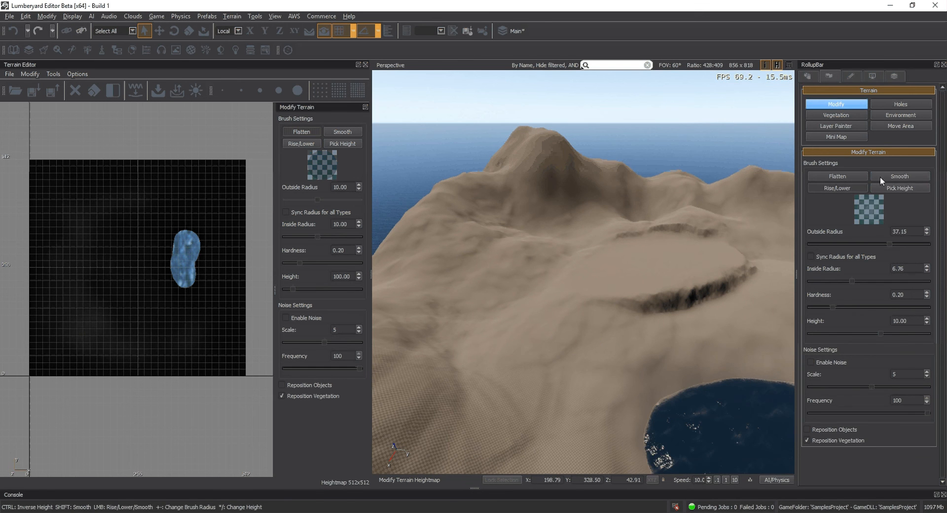
click(880, 178)
click(903, 188)
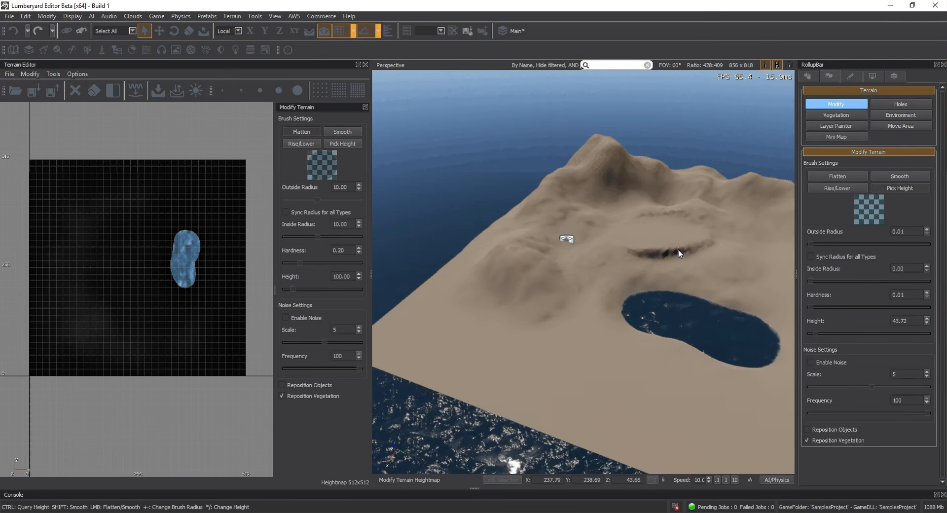
key(d)
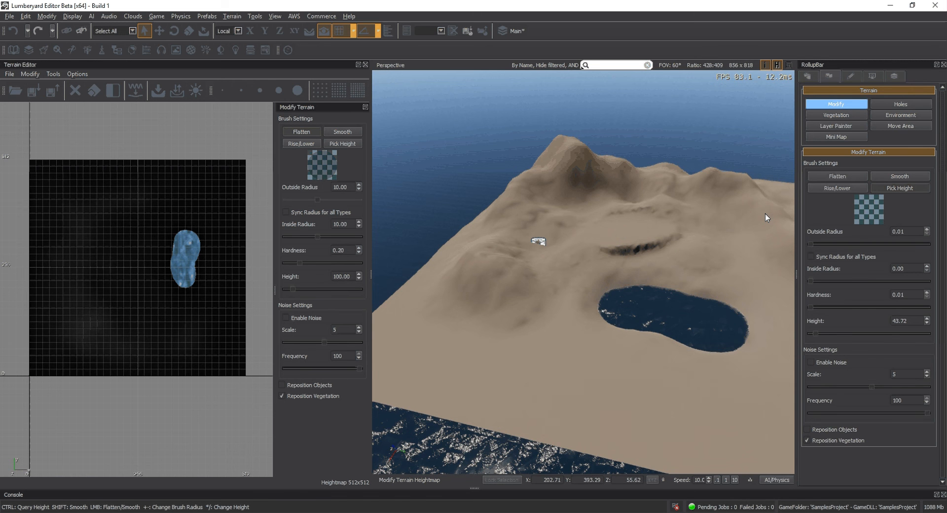
right_drag(624, 223, 622, 226)
key(w)
key(w)
click(845, 175)
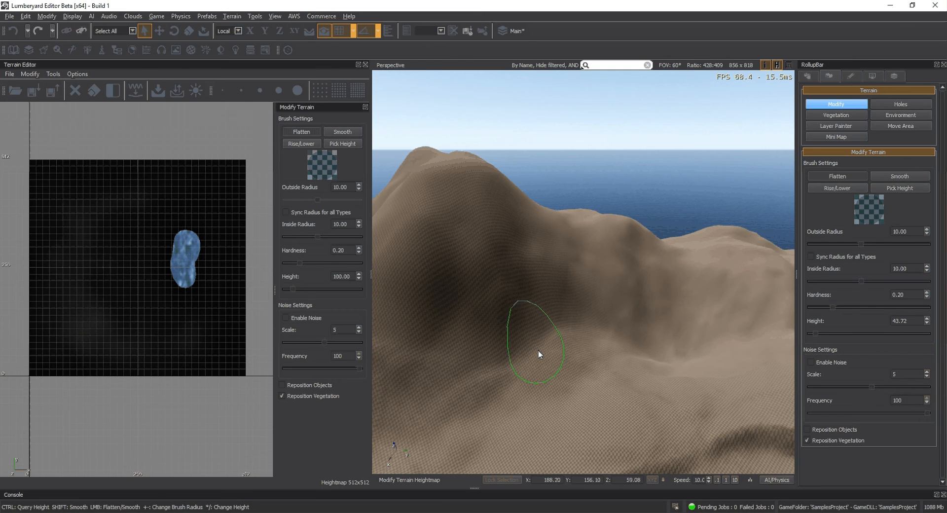
Switch to the Rise/Lower brush and reduce its outside radius to 4.17 and inside radius to 3.89
click(847, 187)
drag(871, 247, 842, 247)
Try carving a hollow into the mountainside with the inverted Rise/Lower brush at height 10, and undo the carving
ctrl+drag(496, 267, 487, 269)
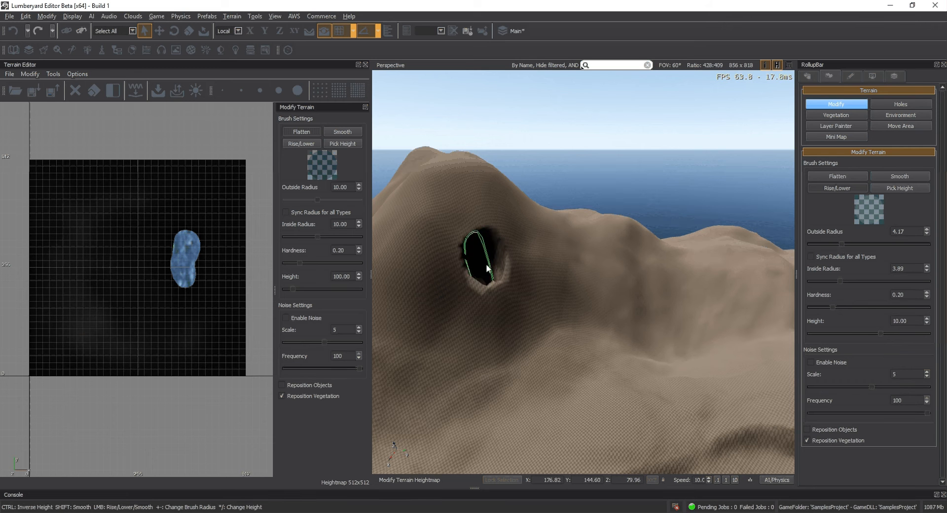
key(ctrl)
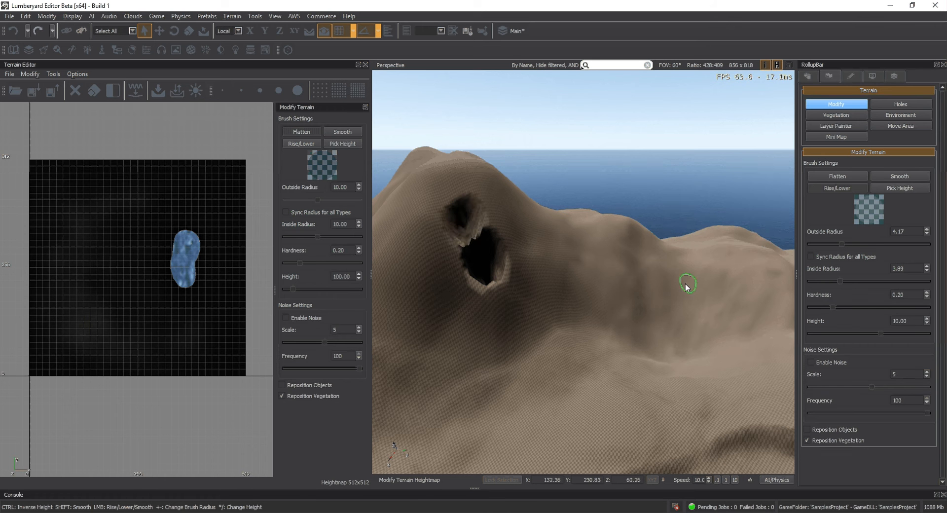
key(ctrl)
key(ctrl+z)
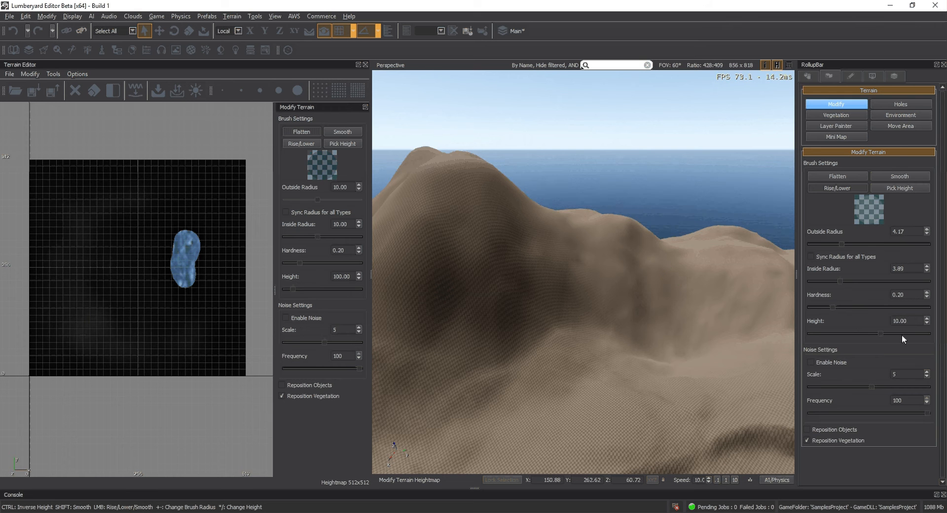
Set the Rise/Lower brush height to 1 and carve grooves into the mountainside with the height inverted
drag(880, 333, 862, 335)
drag(872, 334, 870, 333)
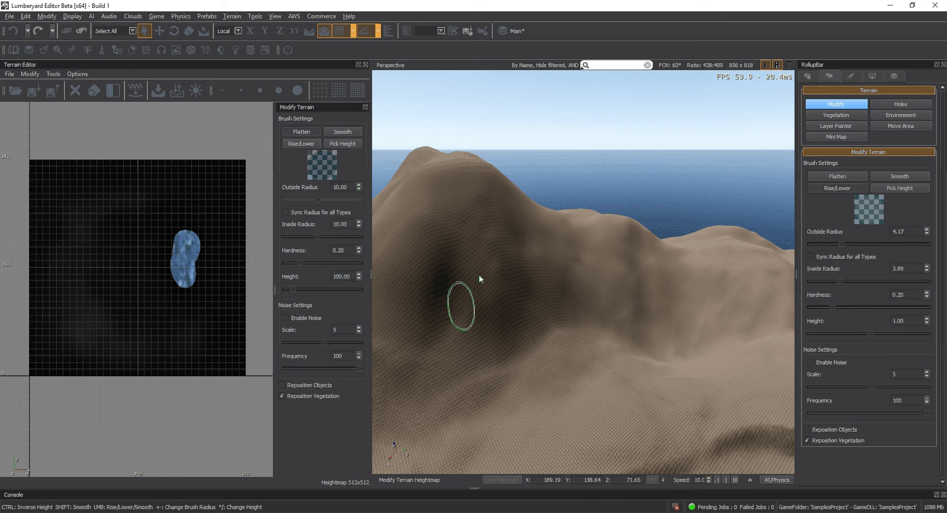
mouse_move(479, 274)
mouse_down()
mouse_move(456, 232)
mouse_move(457, 263)
mouse_move(458, 176)
mouse_move(469, 221)
mouse_move(534, 312)
mouse_up()
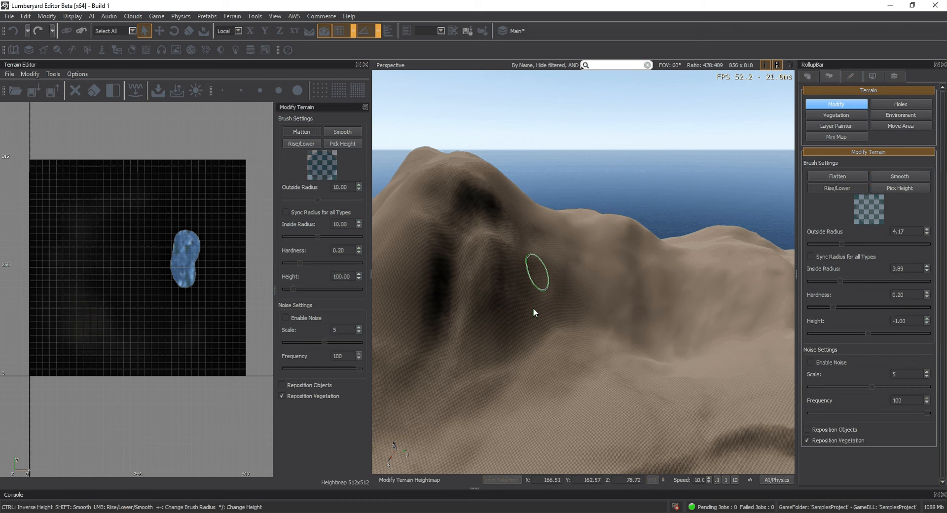
Soften the carved mountainside with the Smooth brush and cut further grooves down its slope at height -1
key(f)
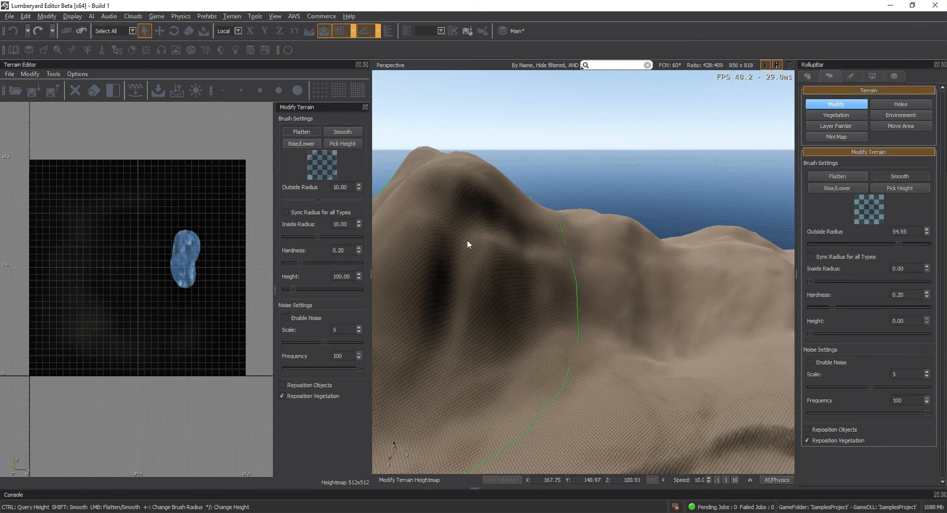
key(r)
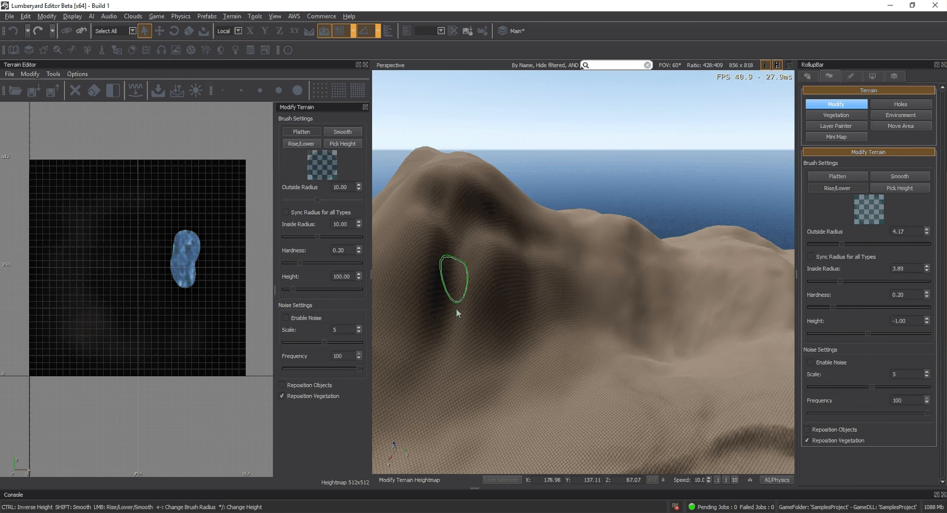
click(456, 309)
click(456, 309)
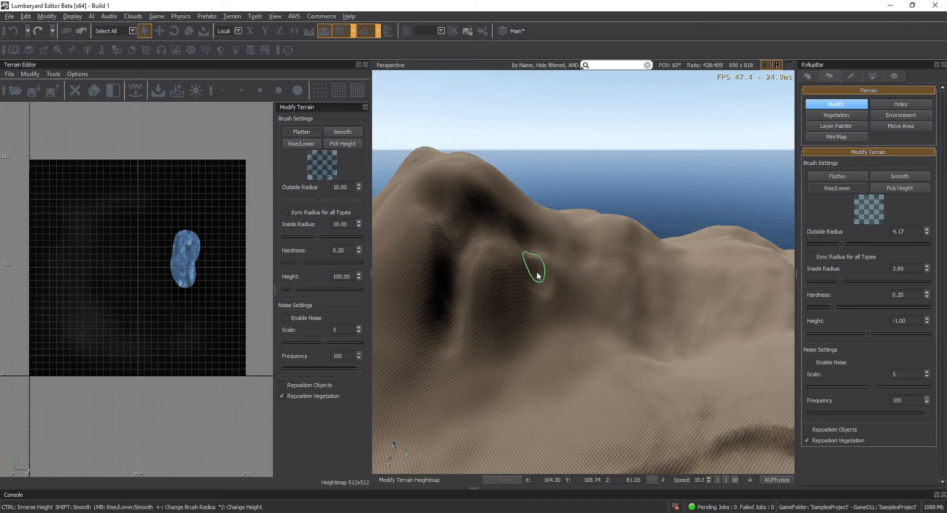
drag(538, 276, 554, 317)
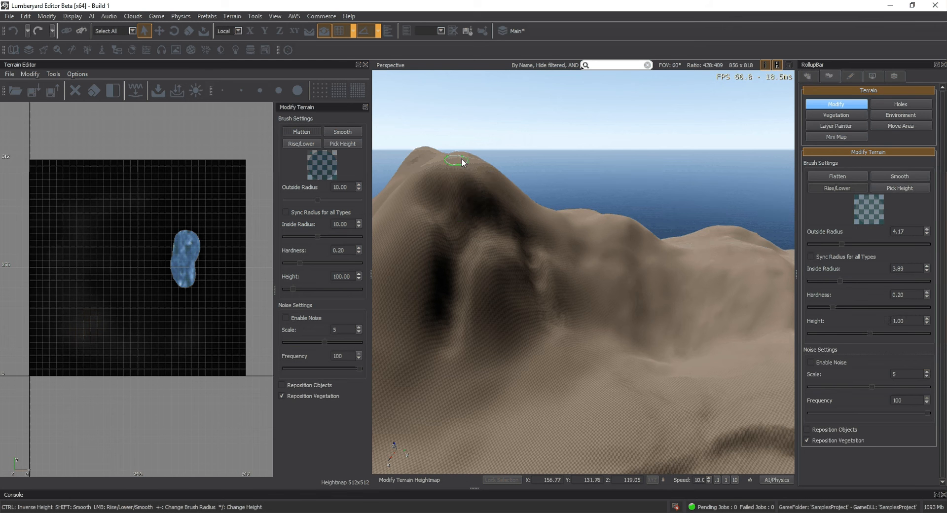
key(F1)
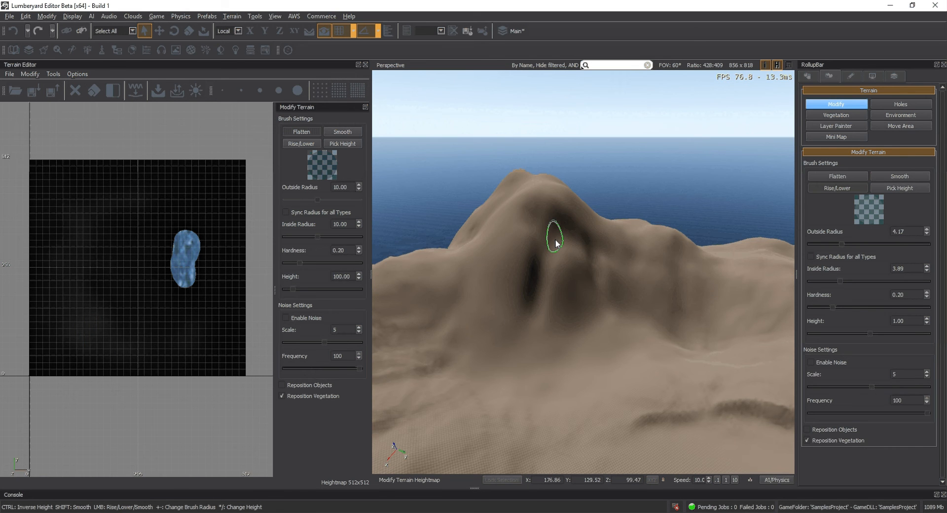
Smooth the plateau's edges and the surrounding slopes and hills with the Smooth brush at an outside radius of 54.95
click(838, 176)
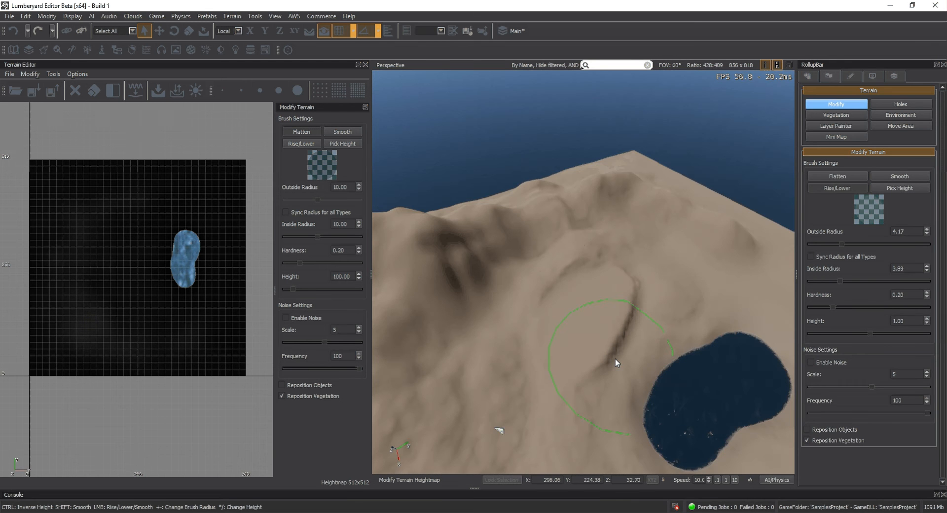
right_drag(569, 283, 569, 283)
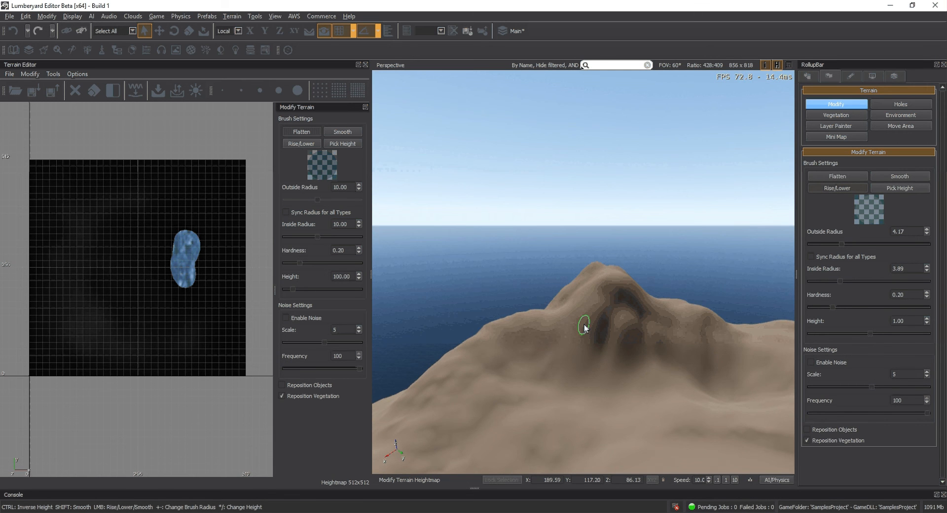
right_drag(585, 325, 584, 326)
key(f)
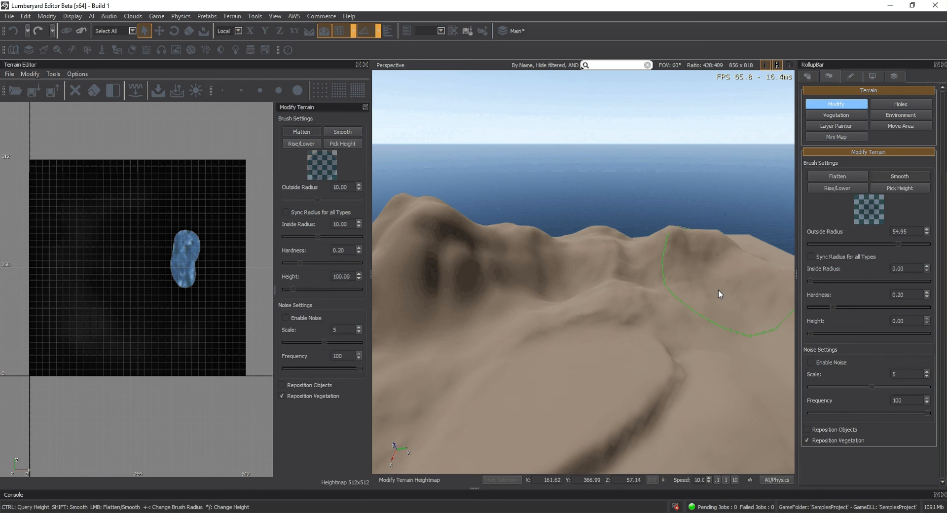
right_drag(615, 305, 575, 302)
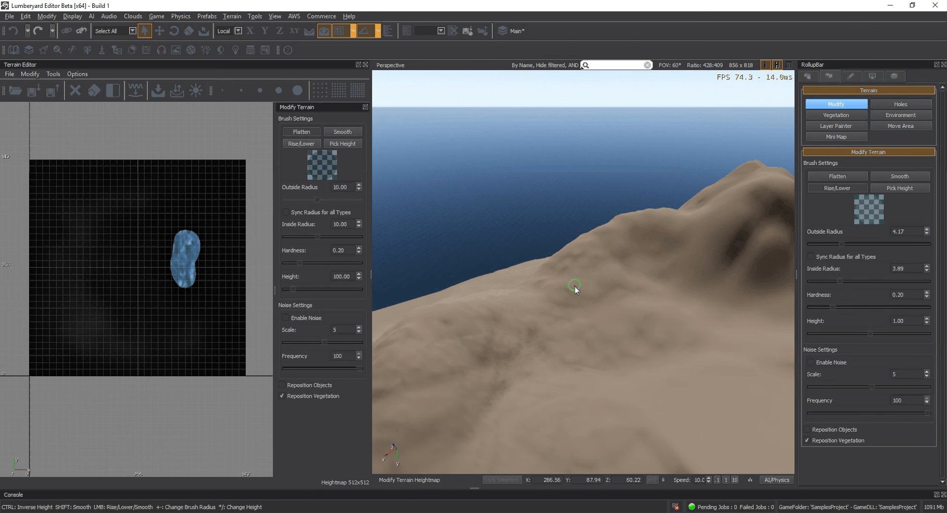
key(shift)
mouse_move(594, 298)
shift+mouse_down()
mouse_move(466, 411)
mouse_move(626, 320)
shift+mouse_up()
right_drag(626, 320, 589, 324)
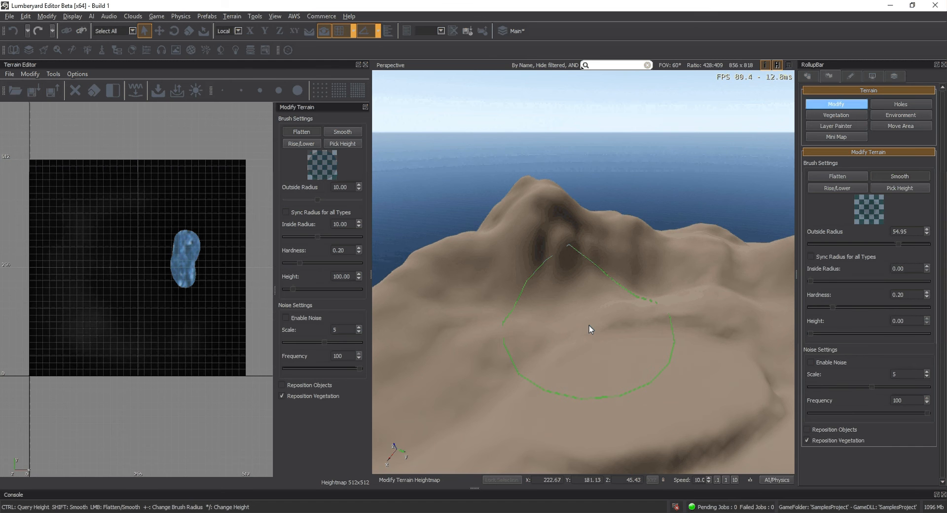
mouse_move(520, 216)
right_down()
mouse_move(534, 255)
mouse_move(203, 93)
right_up()
Start a new level without saving the changes to Tutorial_Test_01
click(10, 17)
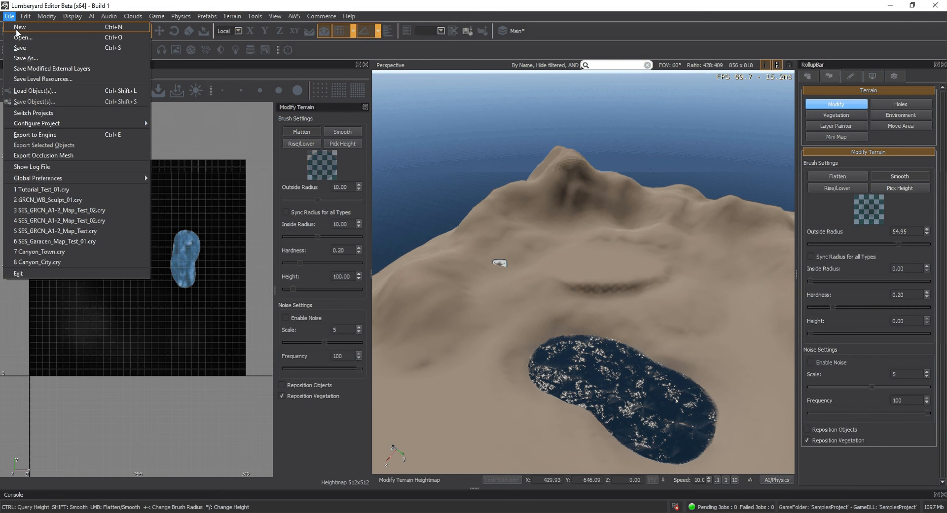
click(17, 28)
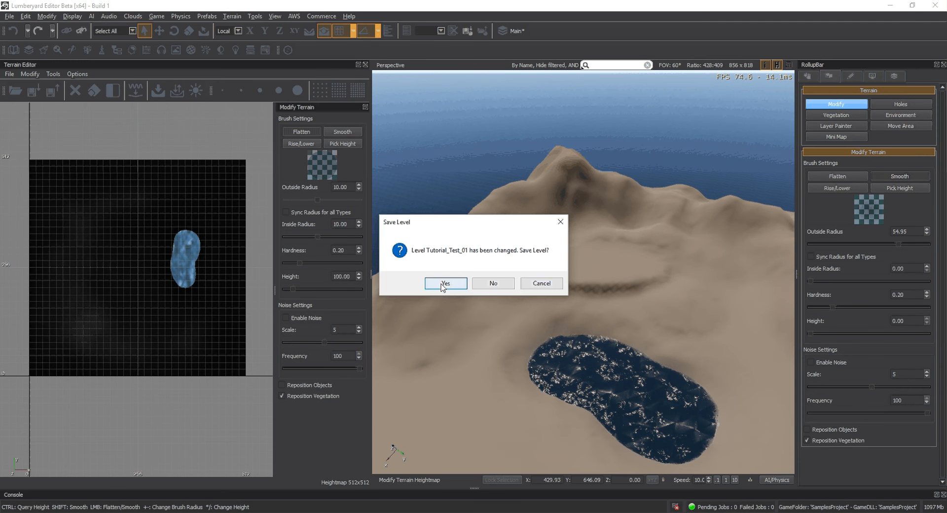
click(493, 284)
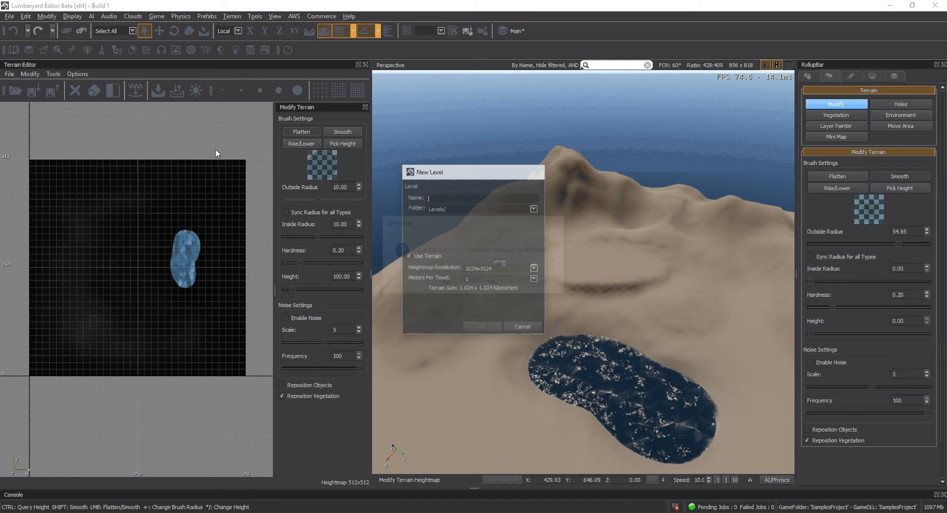
Try to create the new level under the name Tutorial_Test
text(Tut)
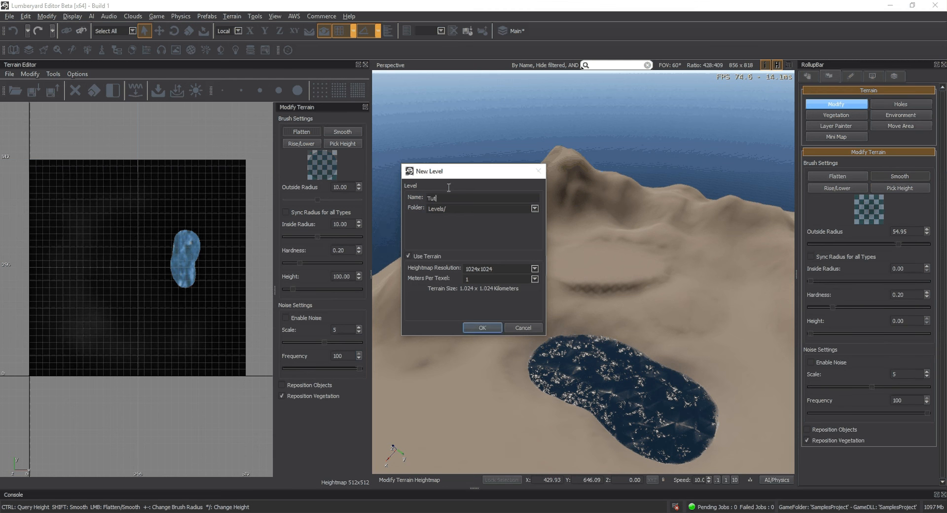
text(orial_Test)
key(Return)
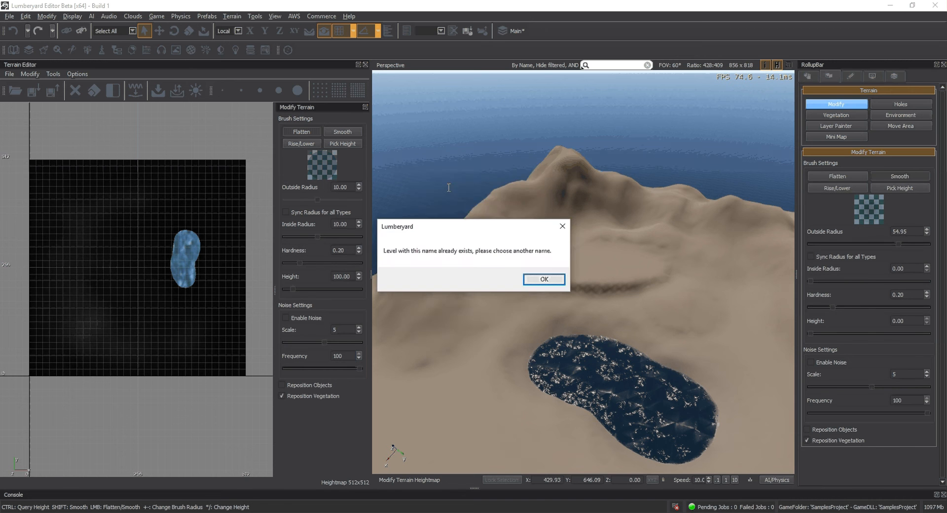
key(Return)
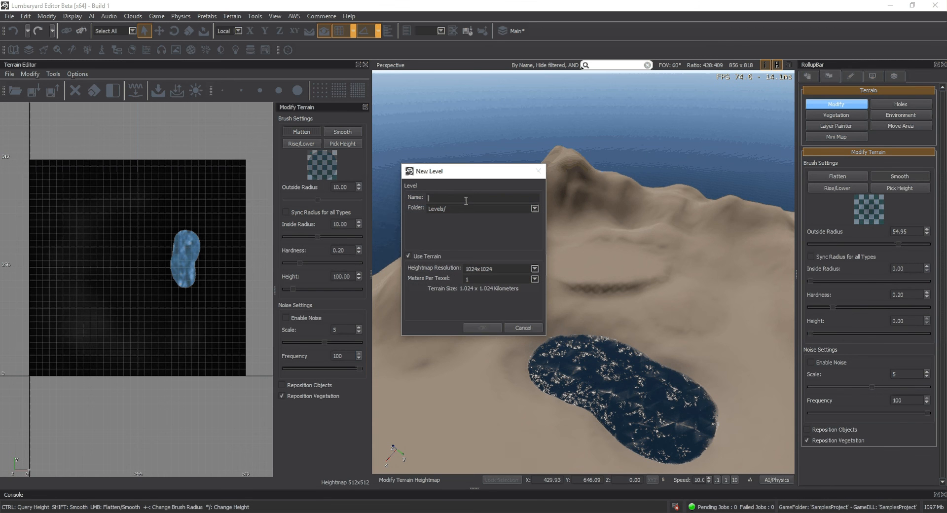
Create the level as Tutorial_Test_02 with a 512x512 heightmap and generate its terrain texture
text(Tu)
text(torial)
text(_Test)
text(_03)
click(511, 268)
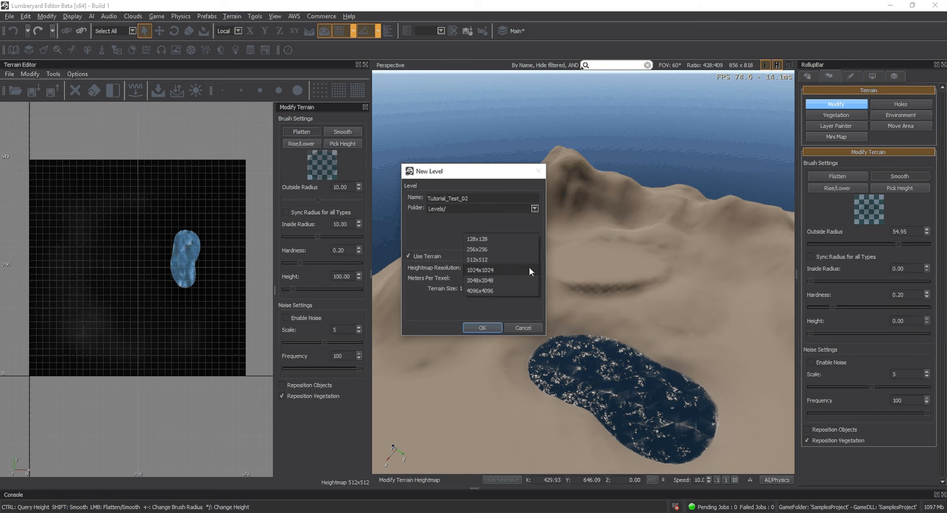
click(498, 309)
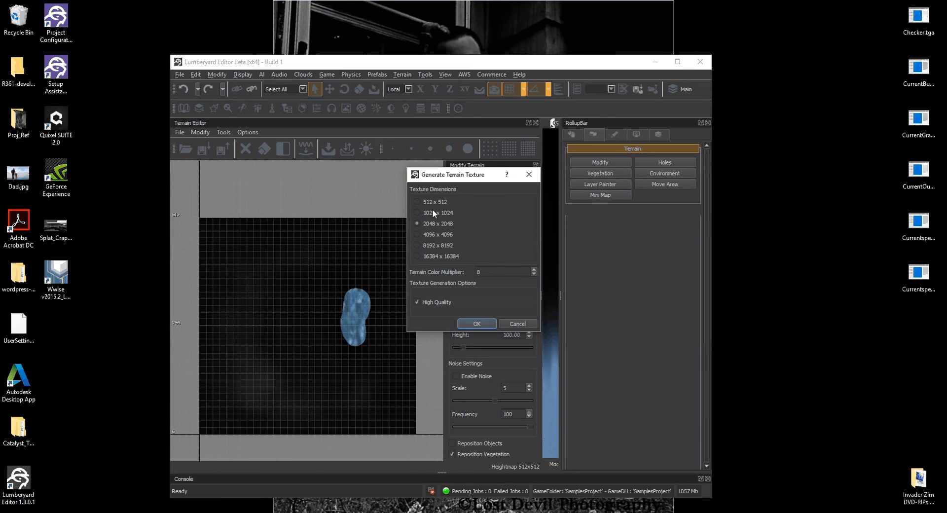
click(475, 324)
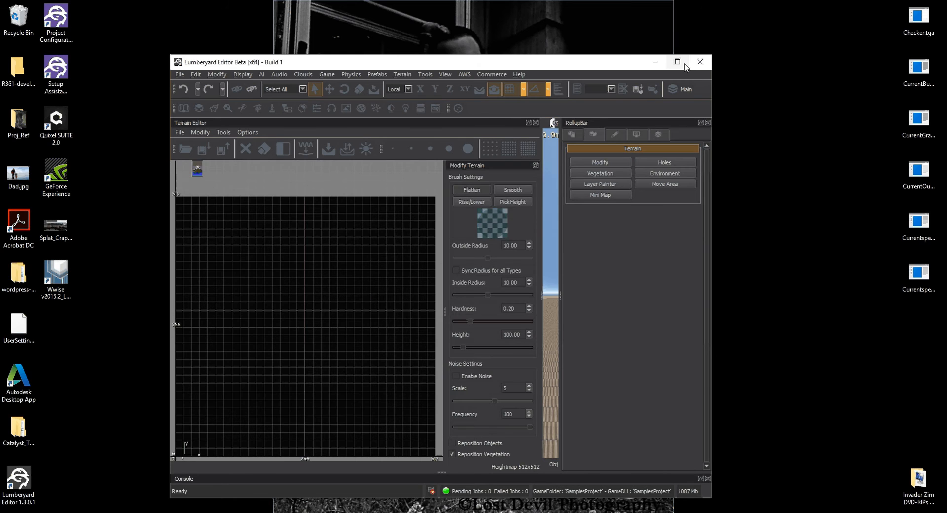
click(683, 65)
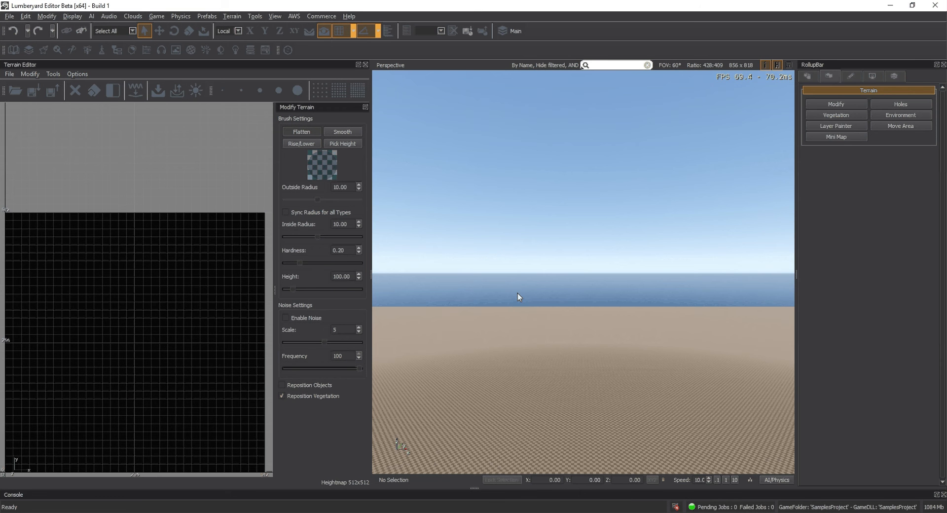
Set the terrain generator's Feature Size to 5.6 and show the preview of the generated terrain
right_drag(517, 293, 502, 304)
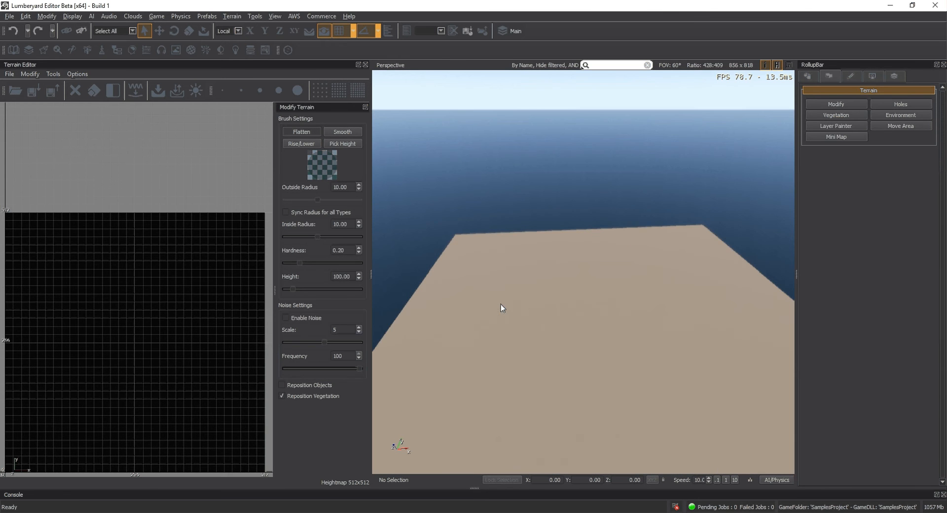
right_drag(501, 304, 494, 298)
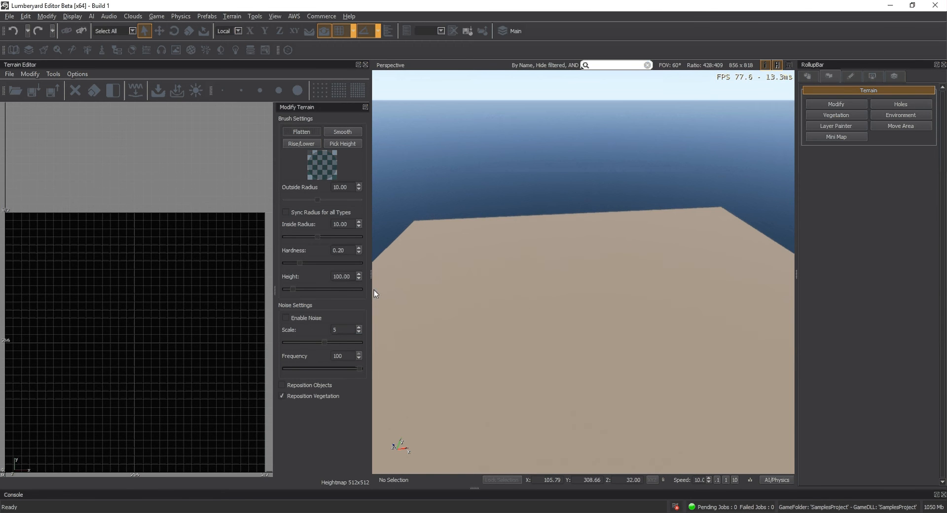
click(54, 74)
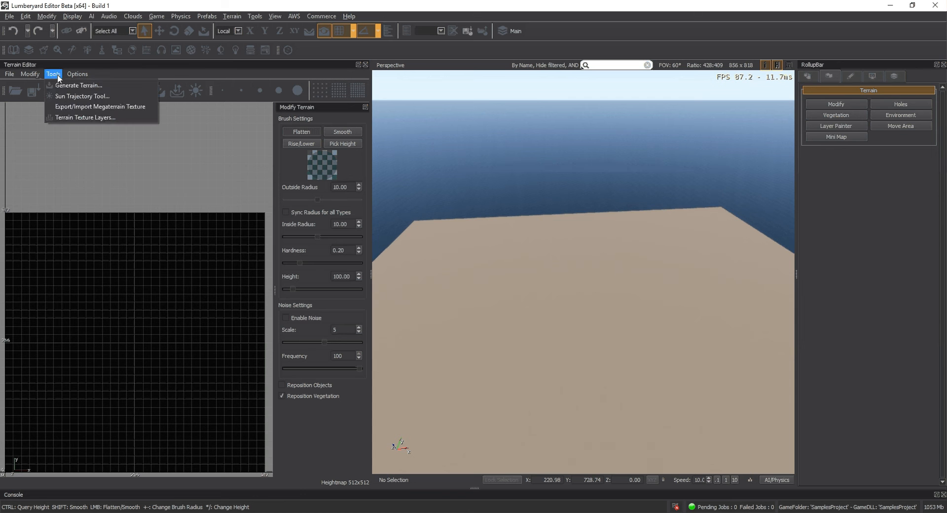
click(64, 86)
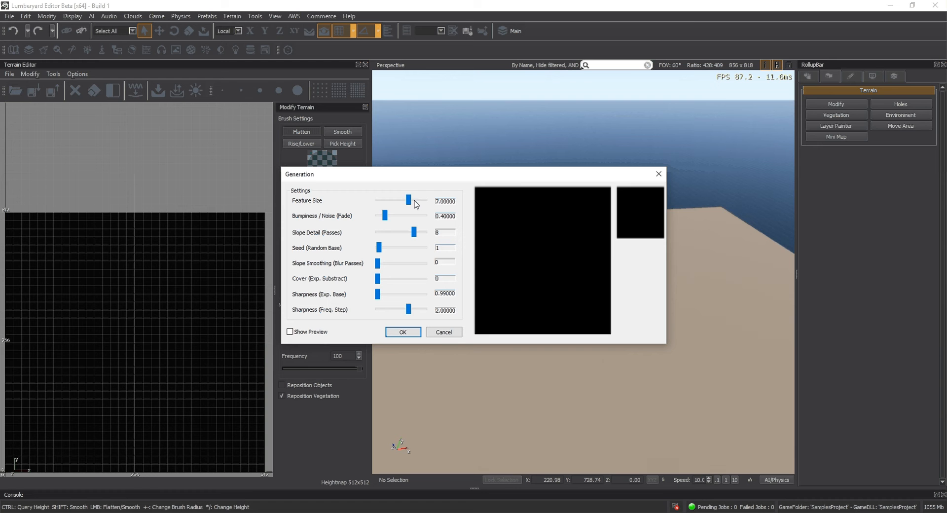
drag(409, 200, 401, 200)
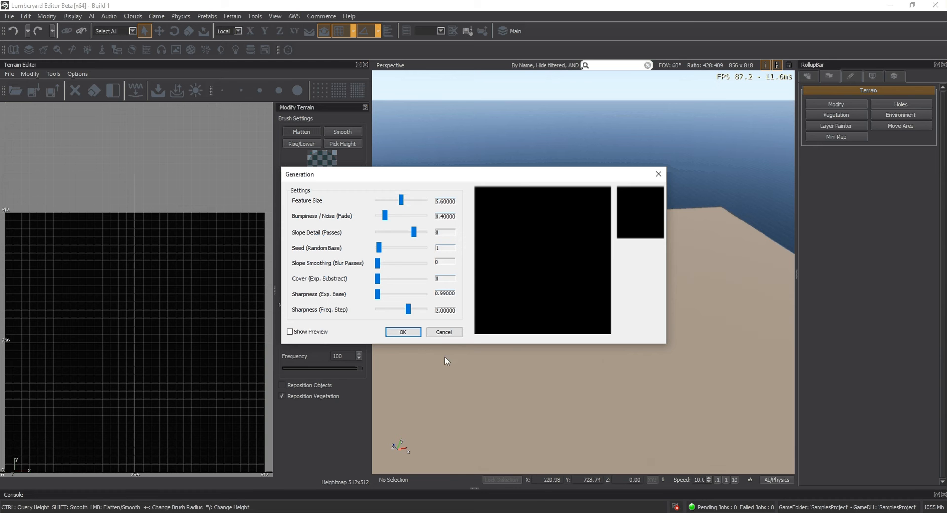
click(291, 332)
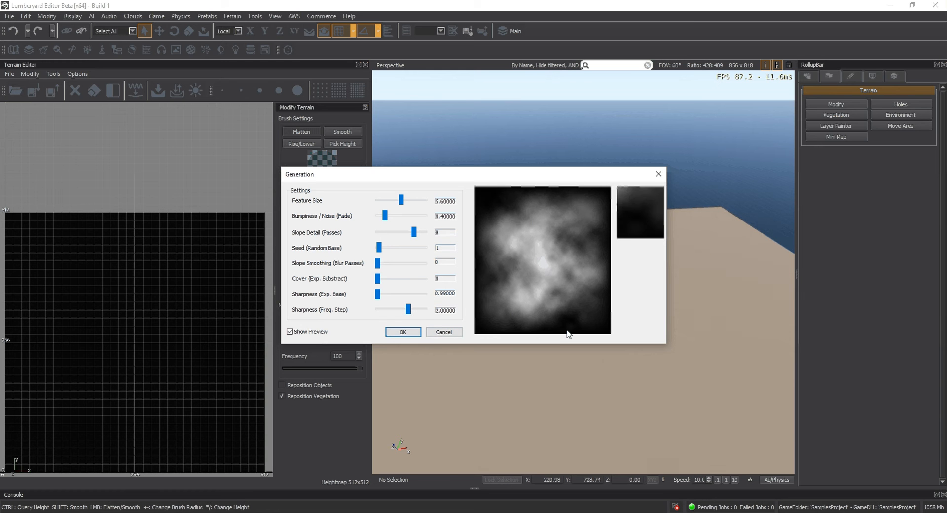
Generate the terrain with Bumpiness 0.5, Slope Detail 4, Seed 18, Slope Smoothing 1, Cover 215, Sharpness (Exp. Base) 0.996 and Sharpness (Freq. Step) 1.9
click(390, 216)
drag(391, 215, 388, 217)
click(406, 233)
drag(406, 234, 406, 311)
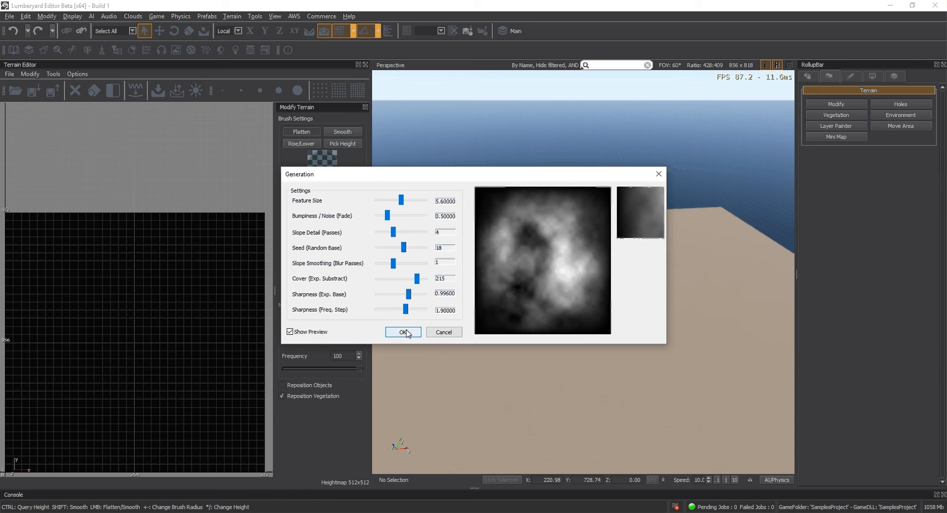
click(404, 332)
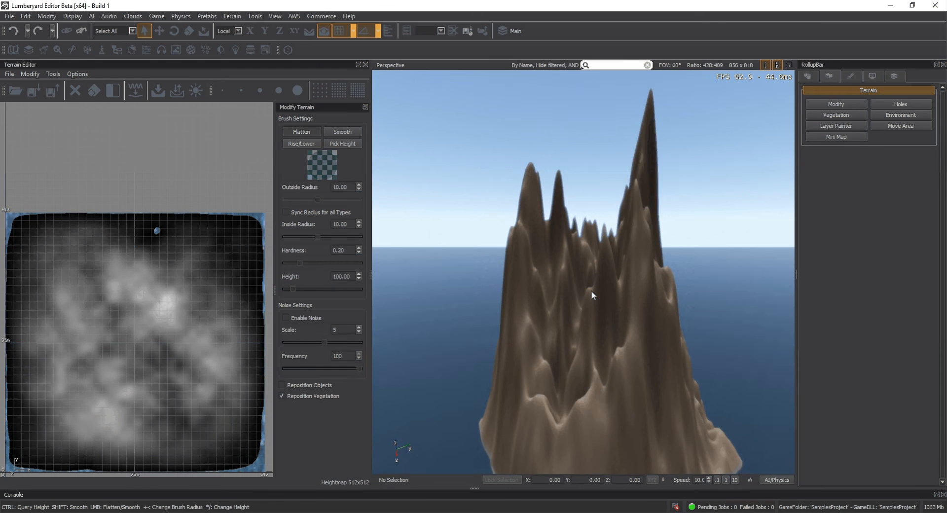
right_drag(595, 295, 582, 279)
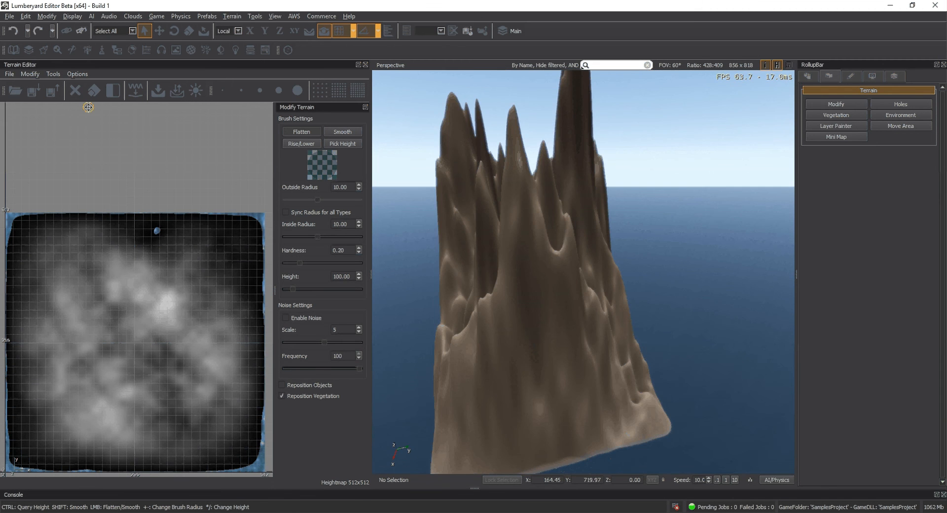
click(32, 76)
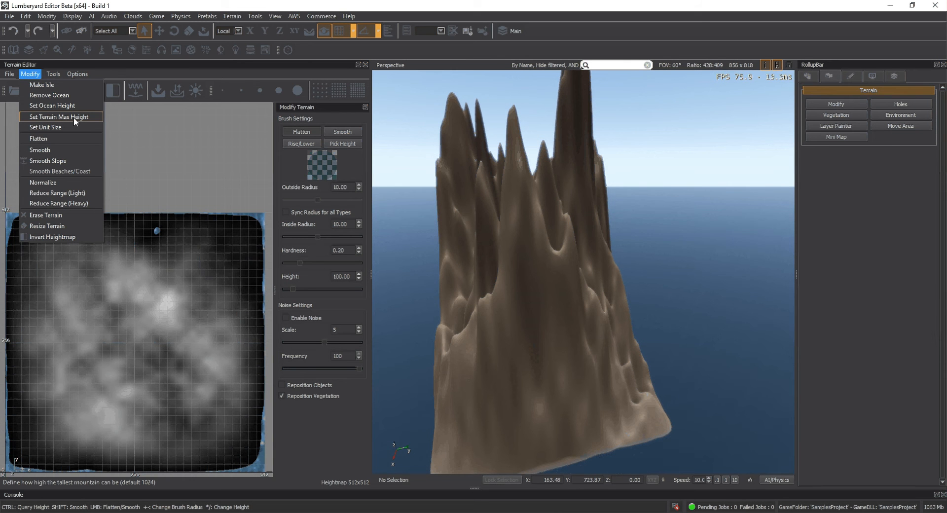
click(73, 117)
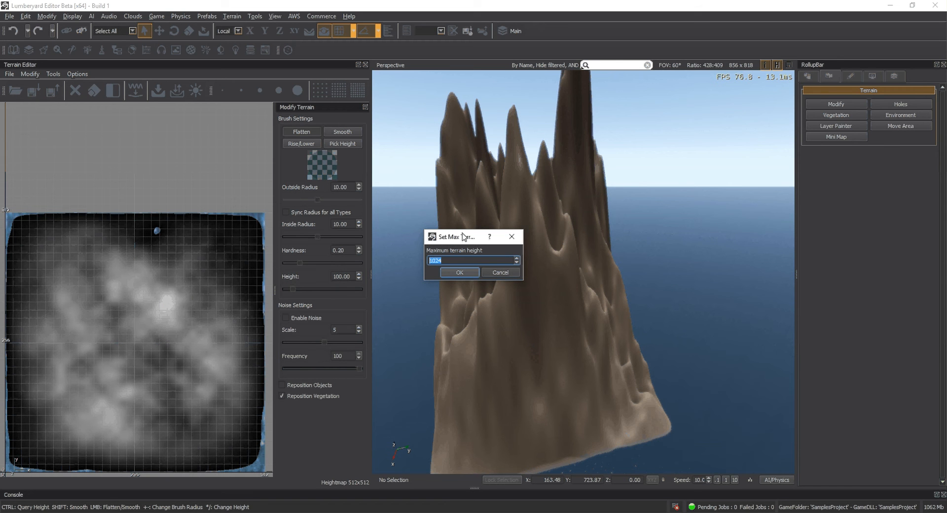
click(508, 273)
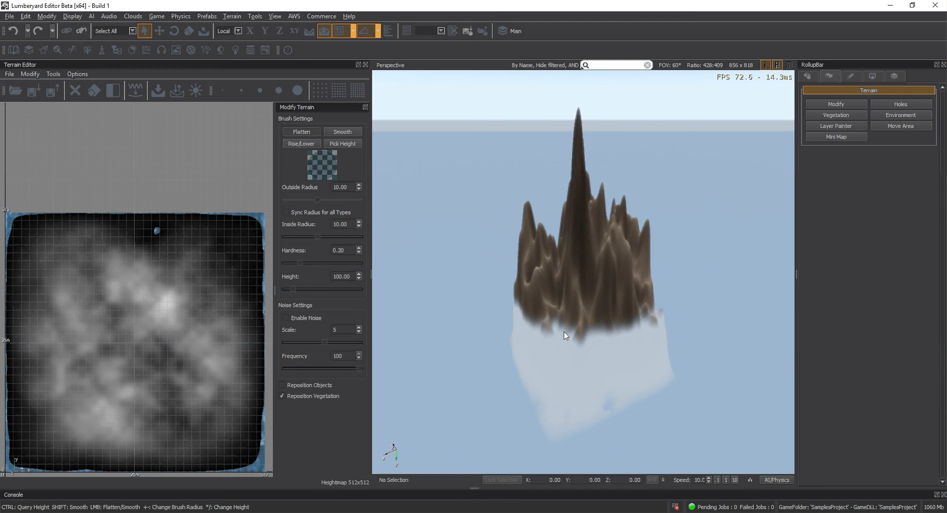
Set the maximum terrain height of the level to 200
scroll(564, 332, up, 5)
scroll(564, 332, down, 2)
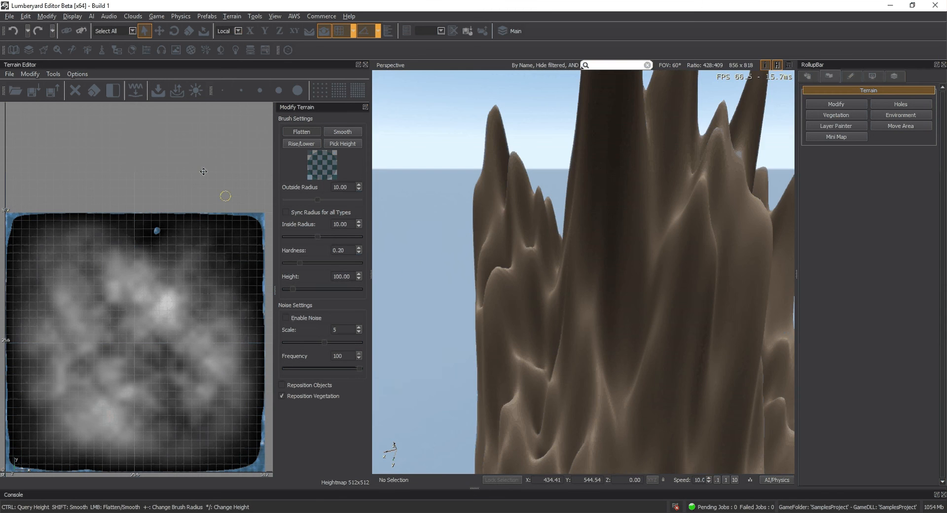
click(30, 74)
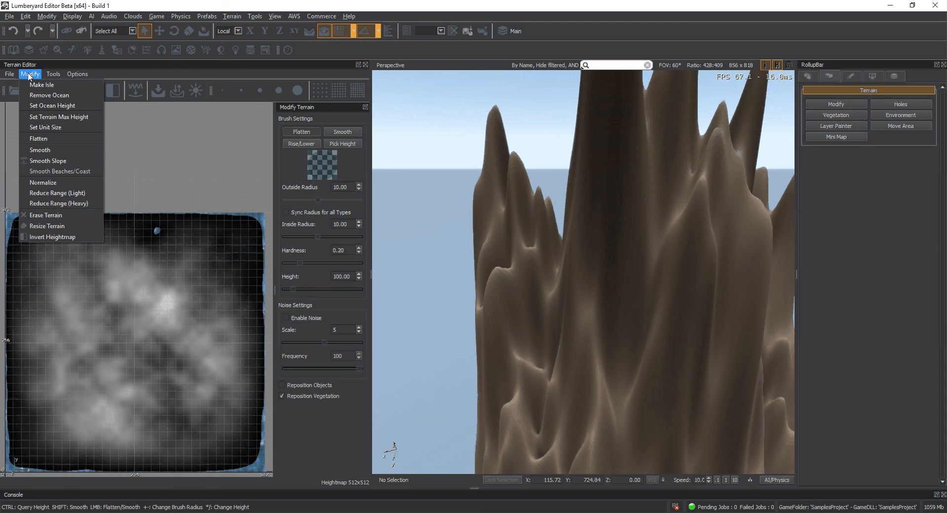
click(61, 116)
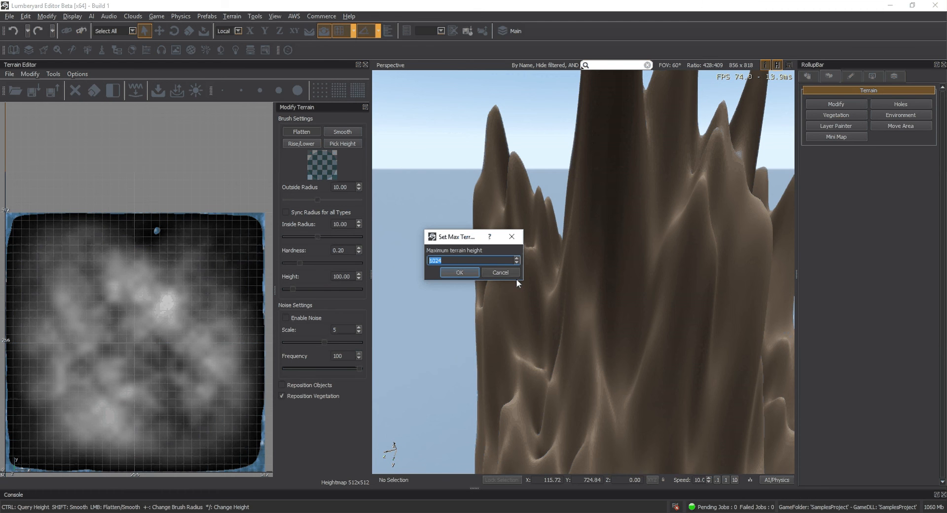
text(200)
key(Return)
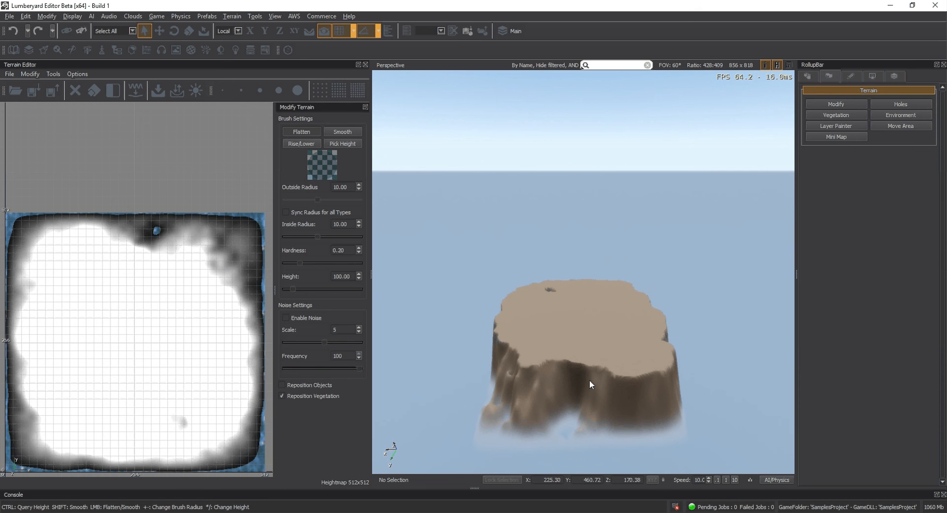
Replace the flat-topped terrain with newly generated terrain from the terrain generator
right_drag(590, 380, 600, 373)
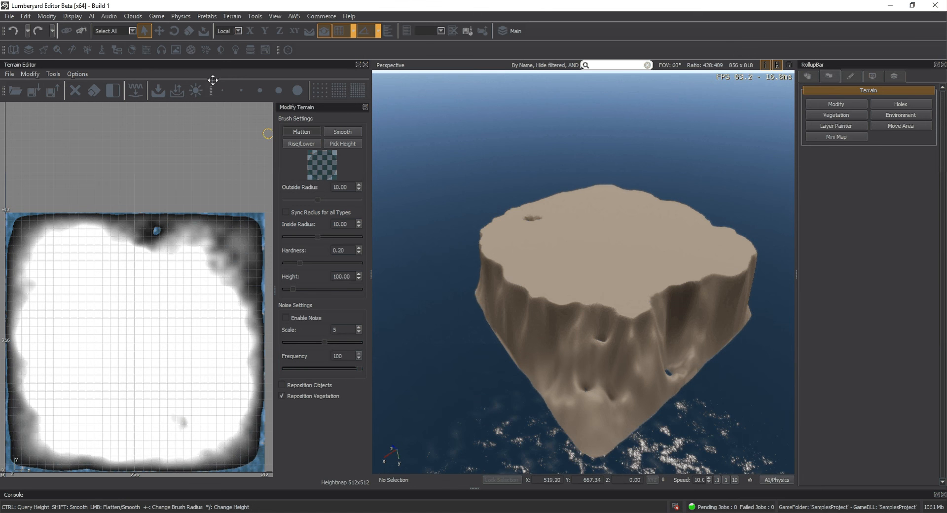
click(34, 74)
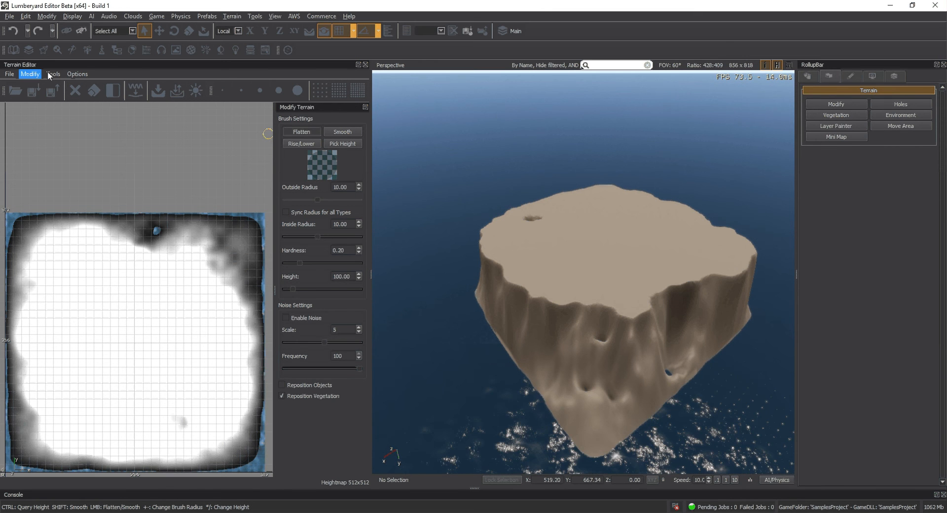
click(51, 74)
click(67, 86)
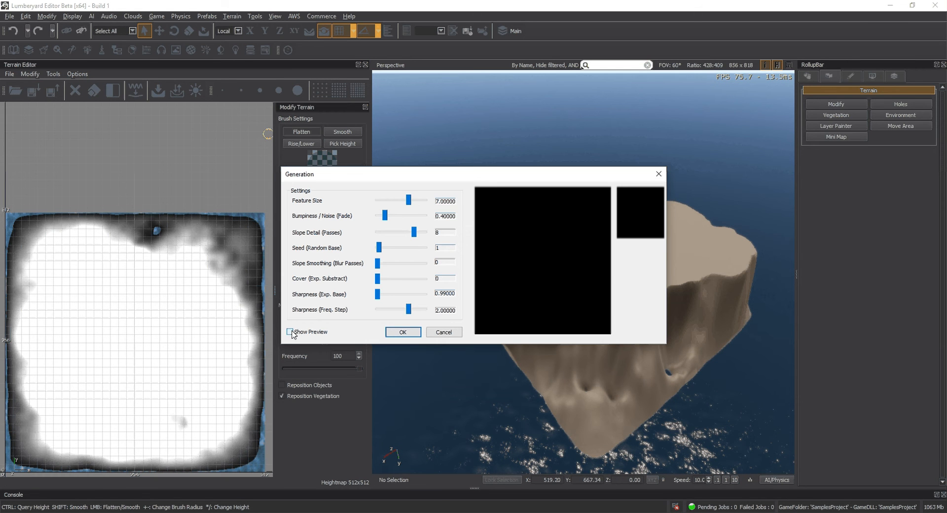
key(Escape)
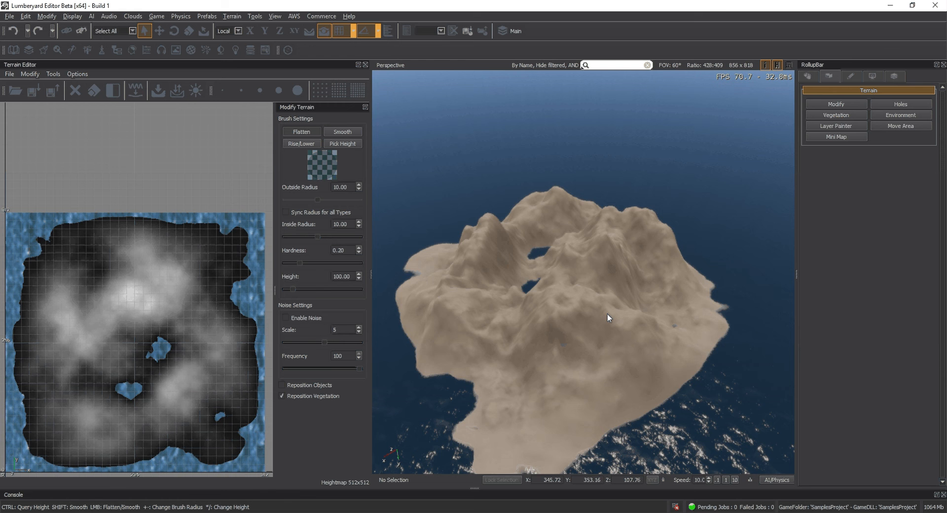
Apply Smooth Slope to the whole generated terrain
right_drag(608, 313, 647, 317)
click(30, 74)
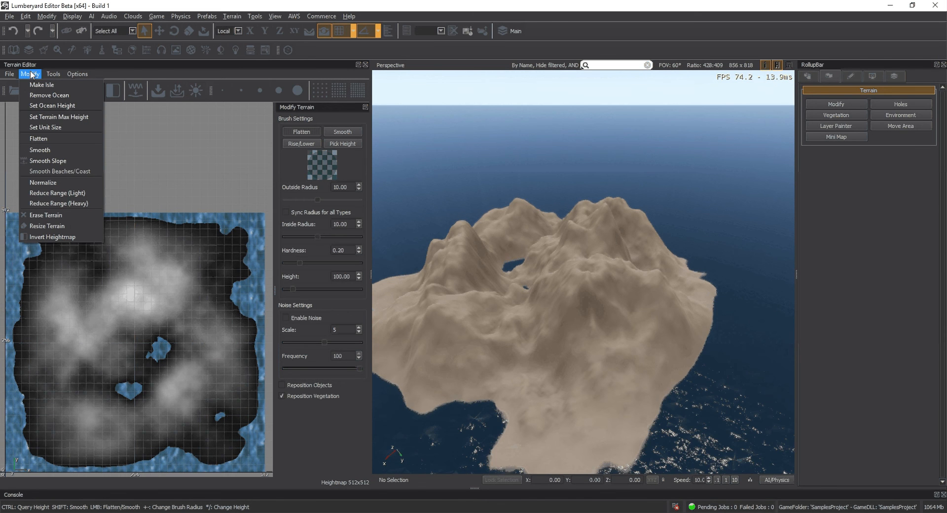
click(69, 160)
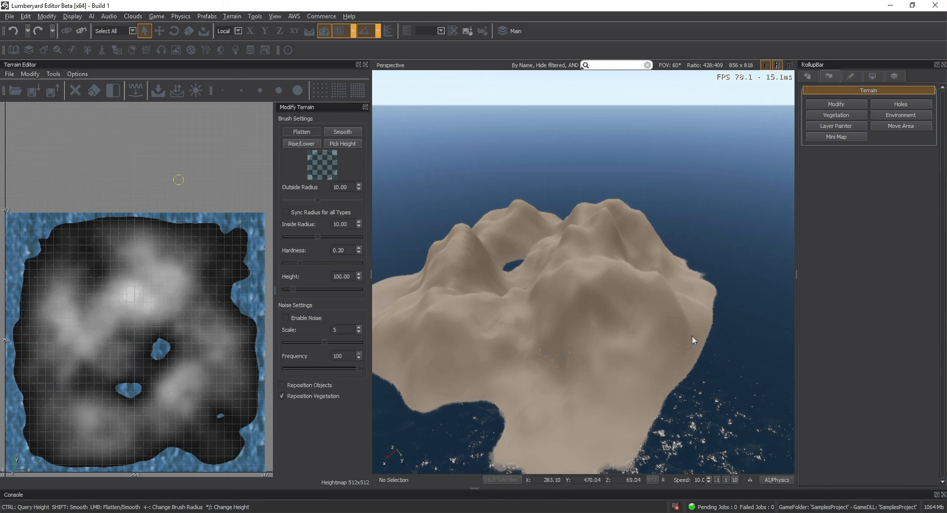
Normalize the smoothed terrain's heightmap
right_drag(692, 335, 596, 284)
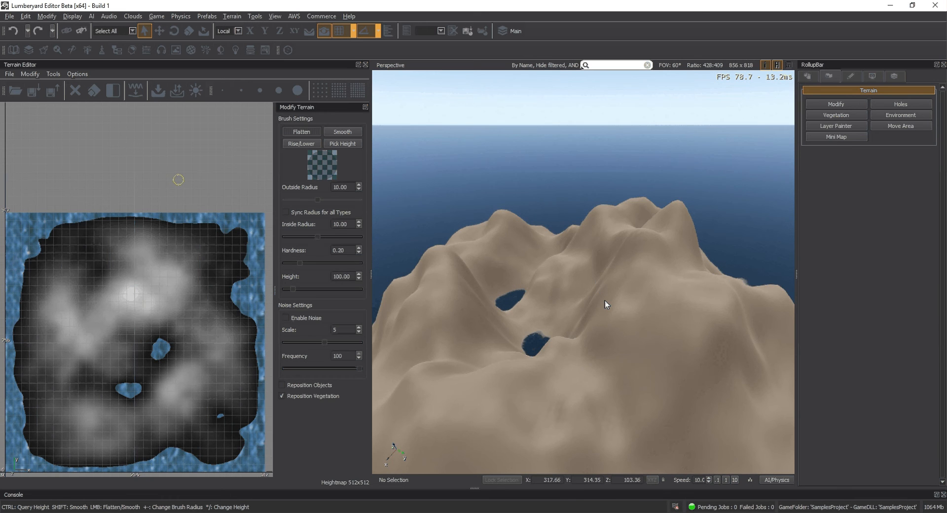
right_drag(608, 294, 592, 275)
key(d)
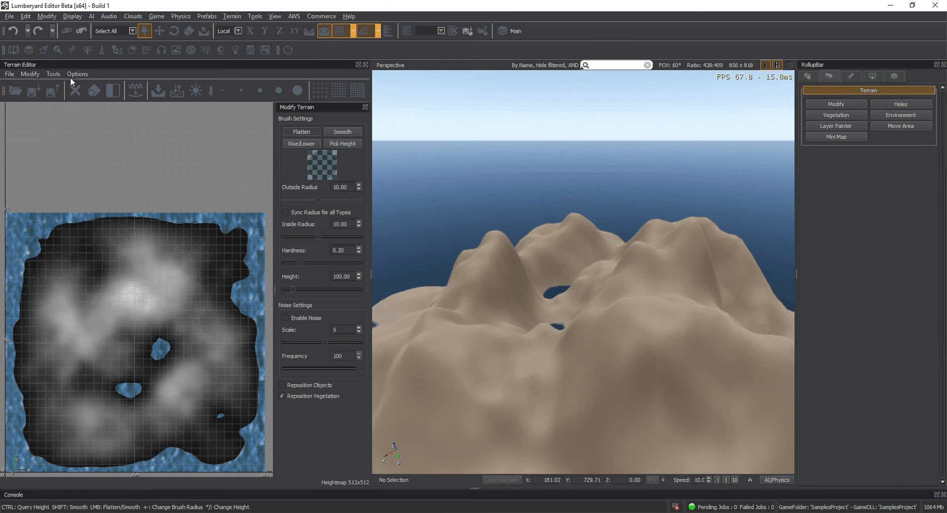
click(29, 74)
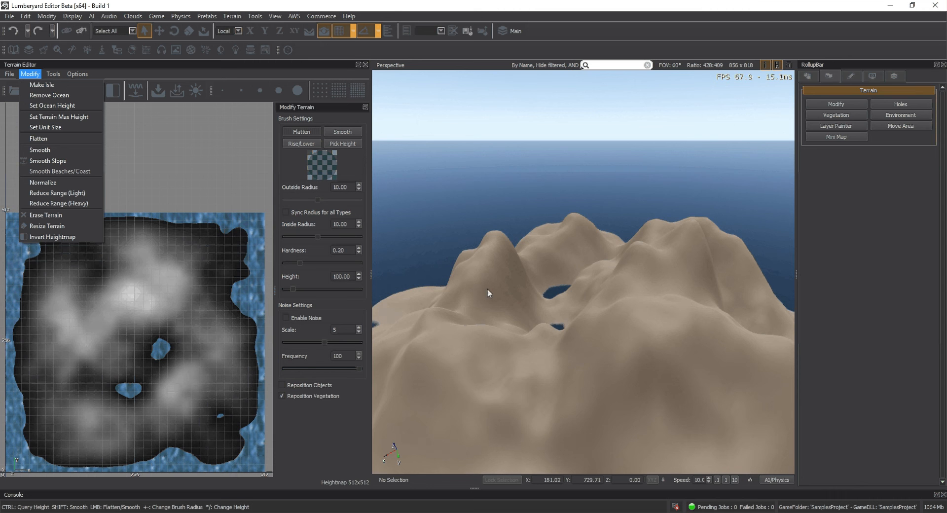
right_drag(468, 334, 510, 347)
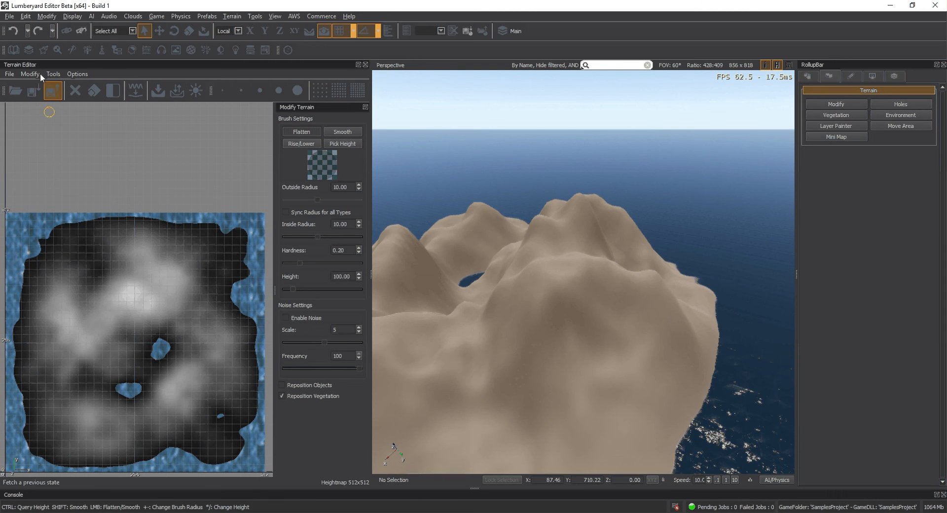
click(29, 74)
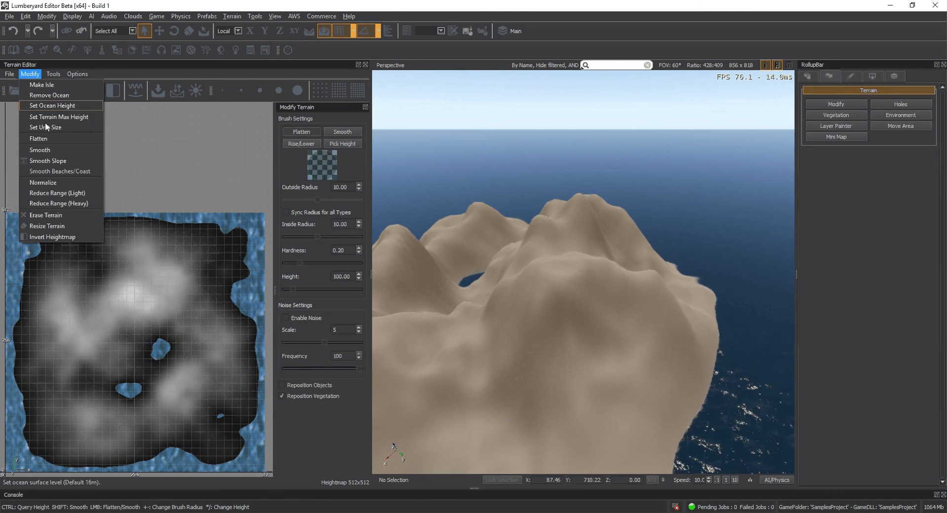
click(58, 182)
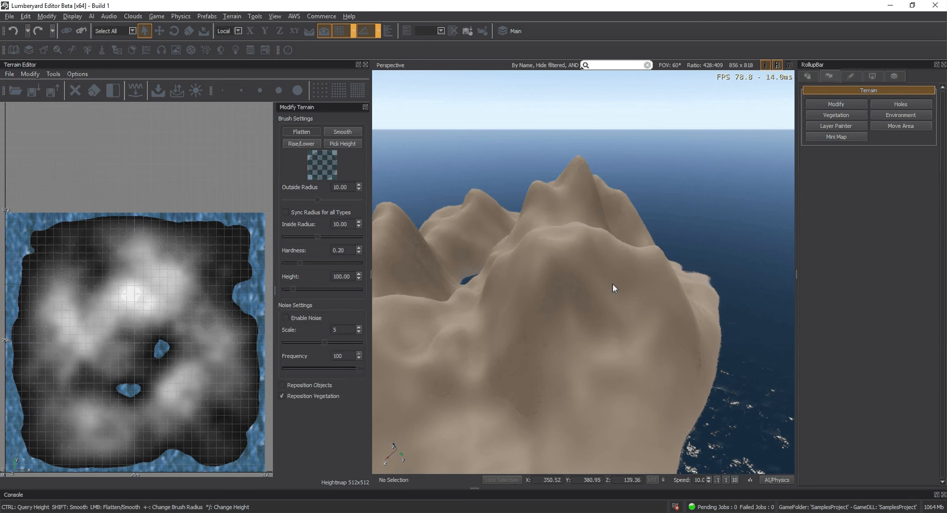
Apply Reduce Range (Light) to the normalized terrain
right_drag(613, 283, 644, 283)
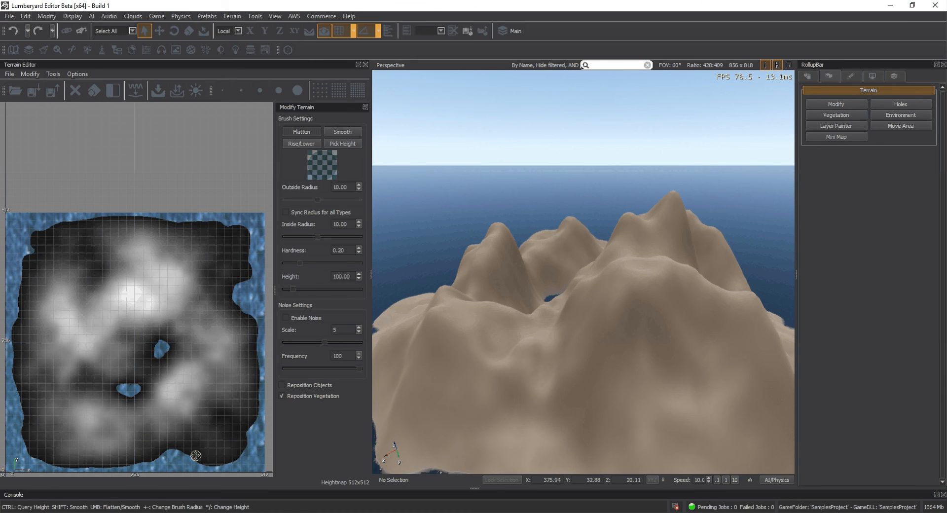
right_drag(610, 242, 623, 245)
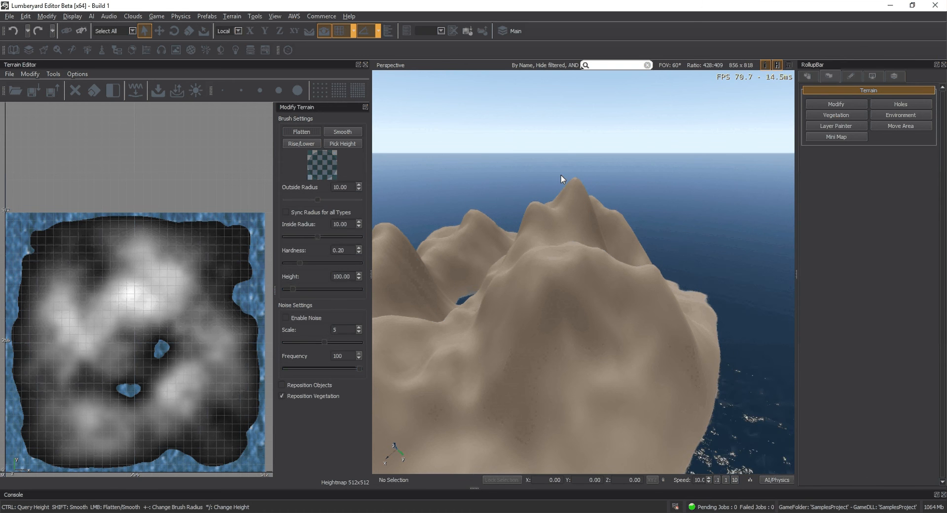
right_drag(673, 463, 603, 363)
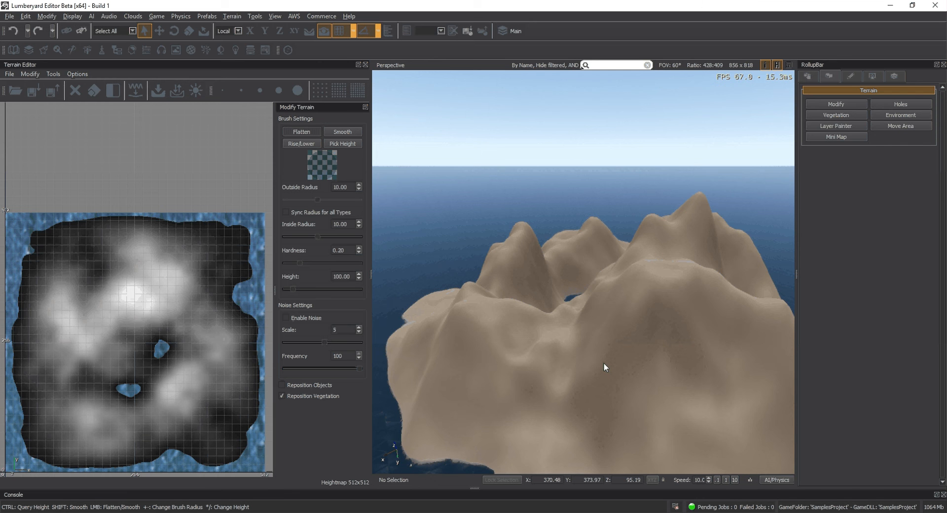
click(30, 74)
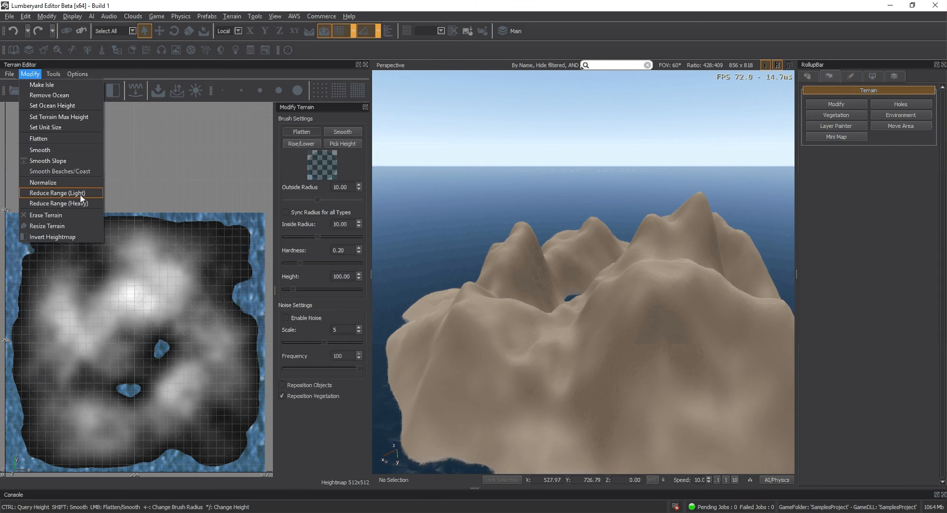
click(80, 194)
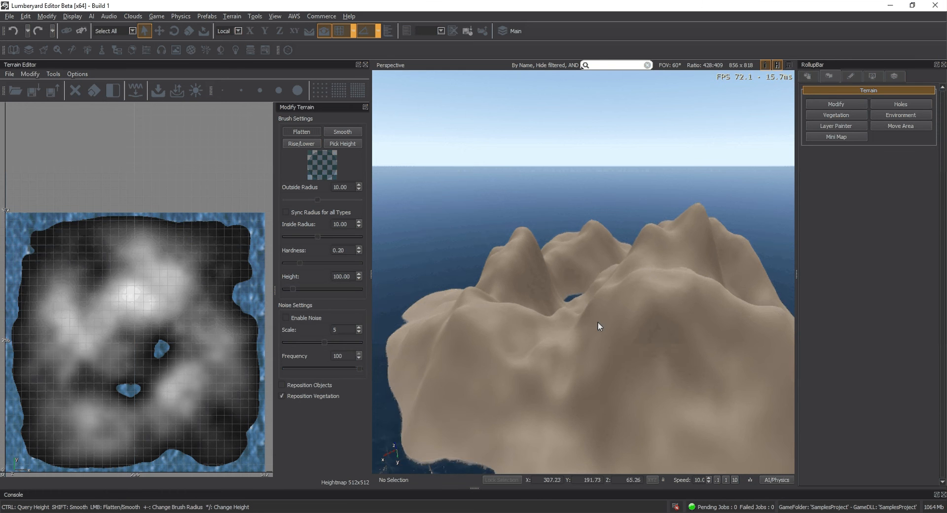
Apply Reduce Range (Heavy) to lower the terrain's peaks further
right_drag(598, 321, 617, 312)
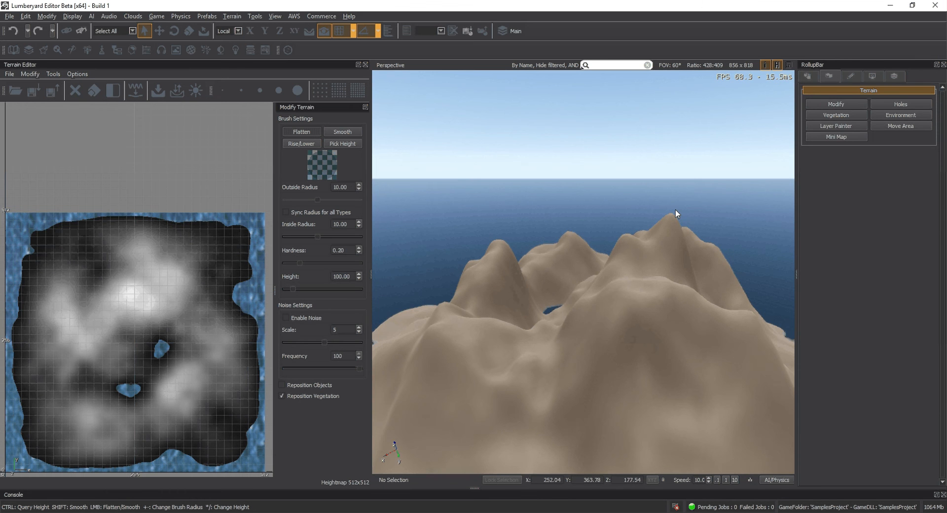
click(27, 74)
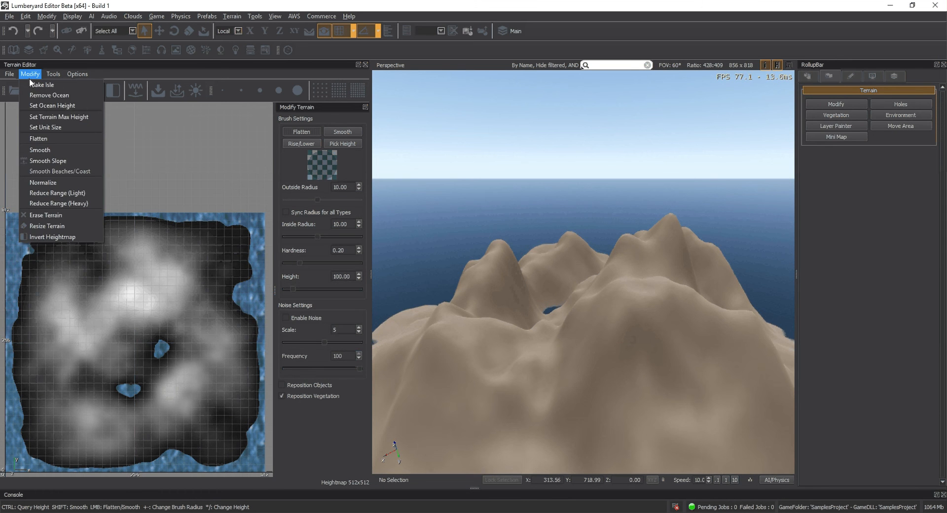
click(63, 203)
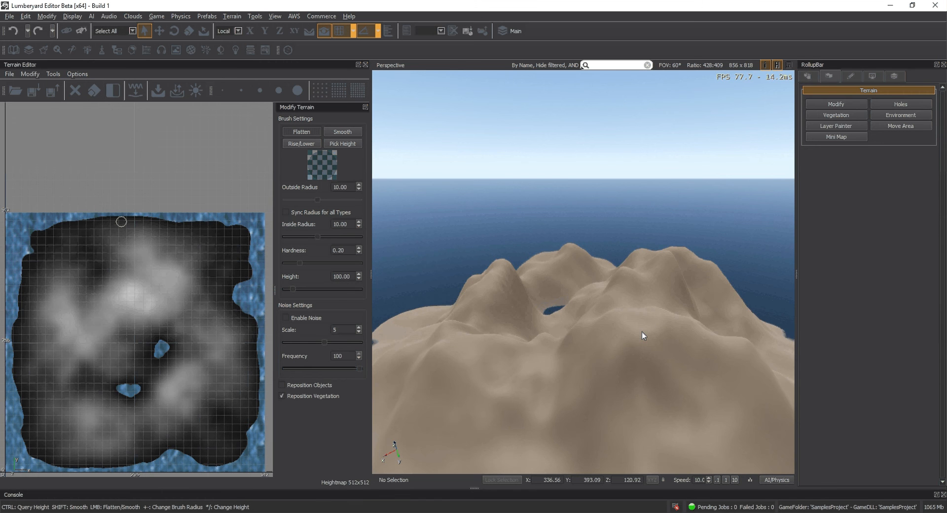
Activate terrain modification in the perspective view with the Rise/Lower brush
right_drag(642, 332, 641, 330)
key(a)
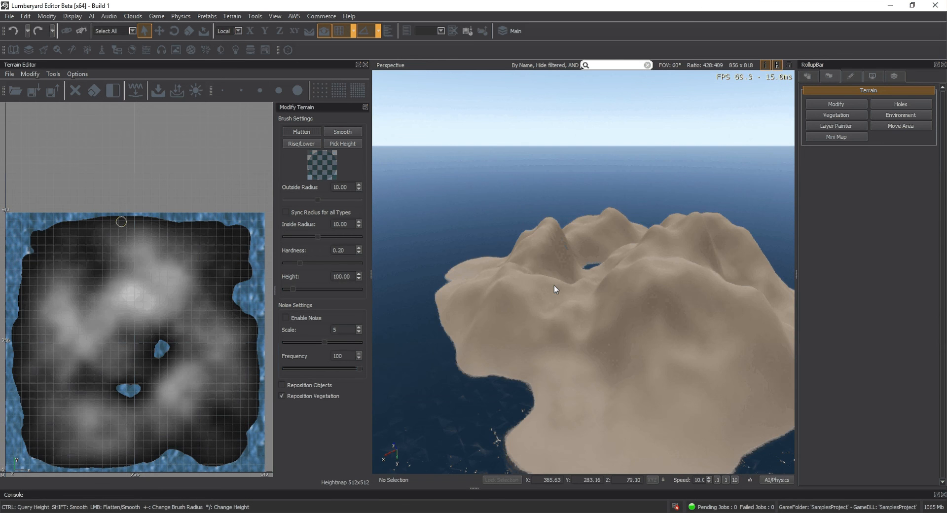
right_drag(554, 285, 564, 306)
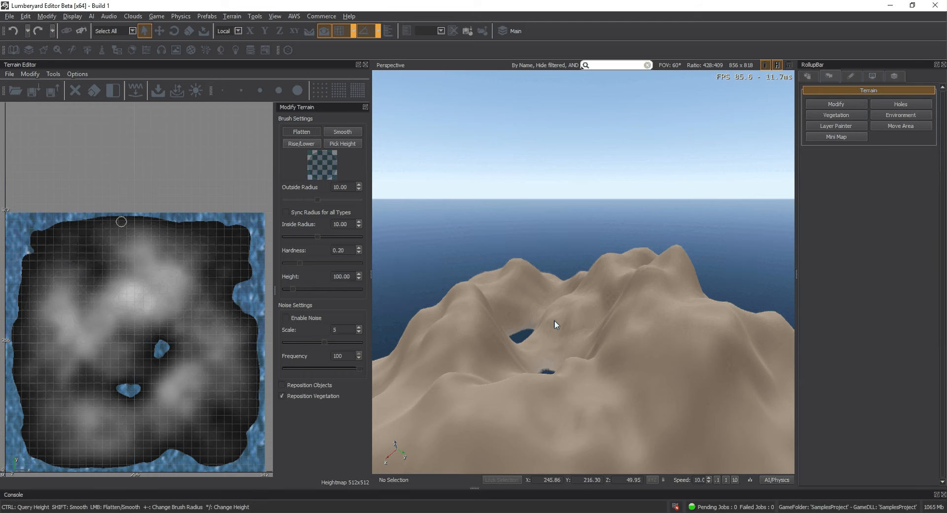
click(30, 74)
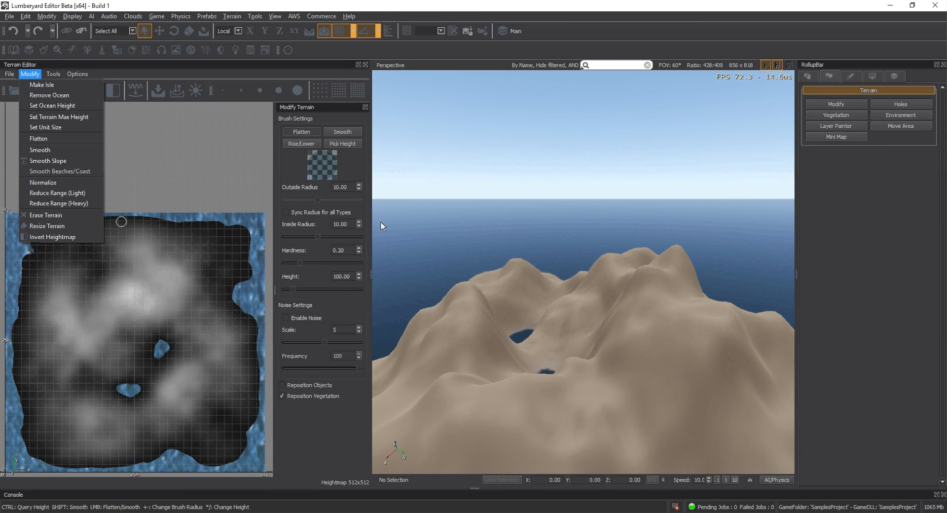
click(836, 105)
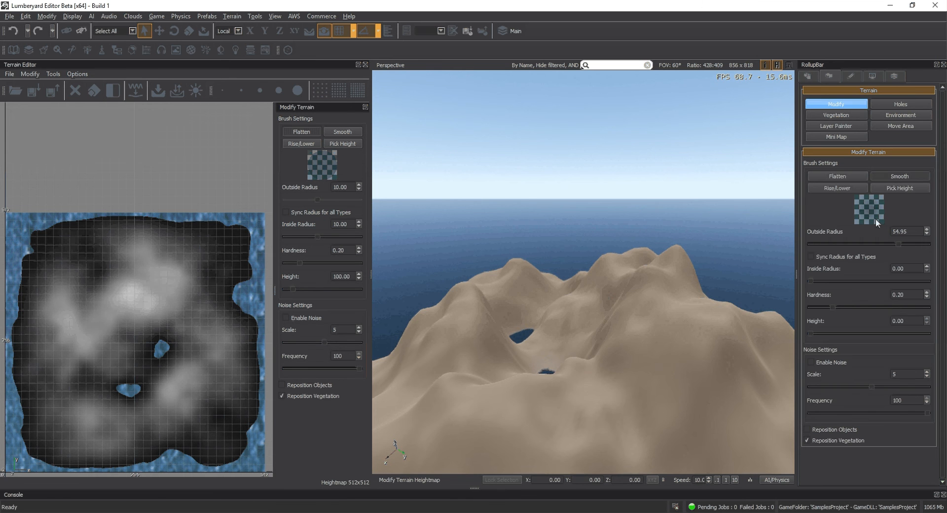
click(857, 188)
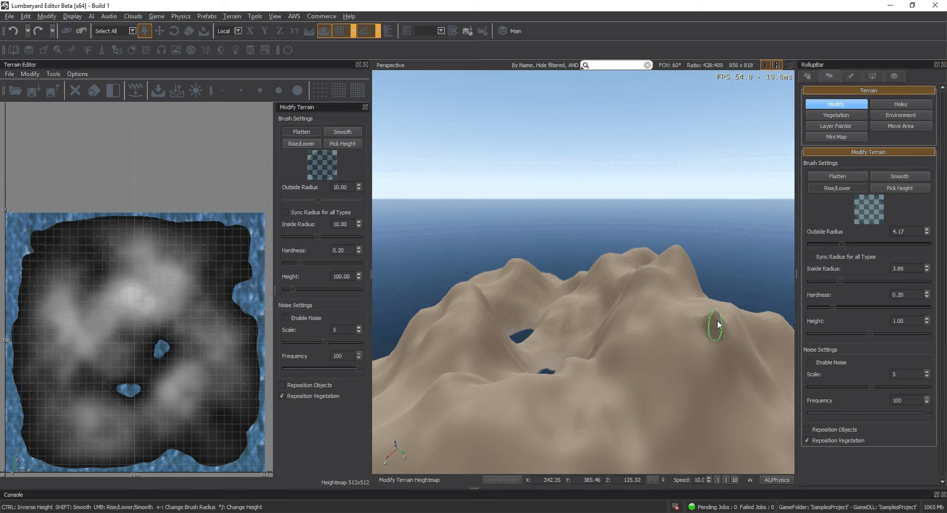
Raise a narrow spike on the slope near the terrain's highest ridge with the Rise/Lower brush and inspect it from several sides
drag(718, 324, 716, 308)
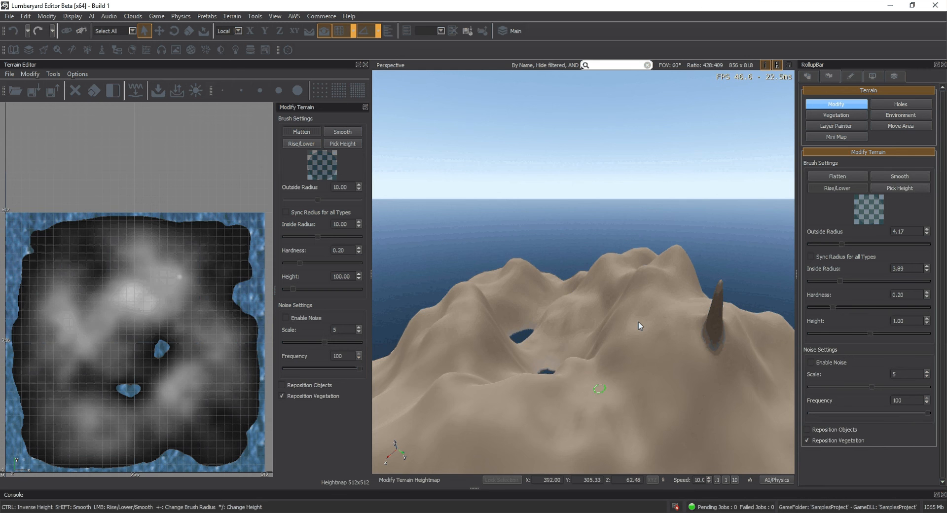
right_drag(639, 321, 548, 334)
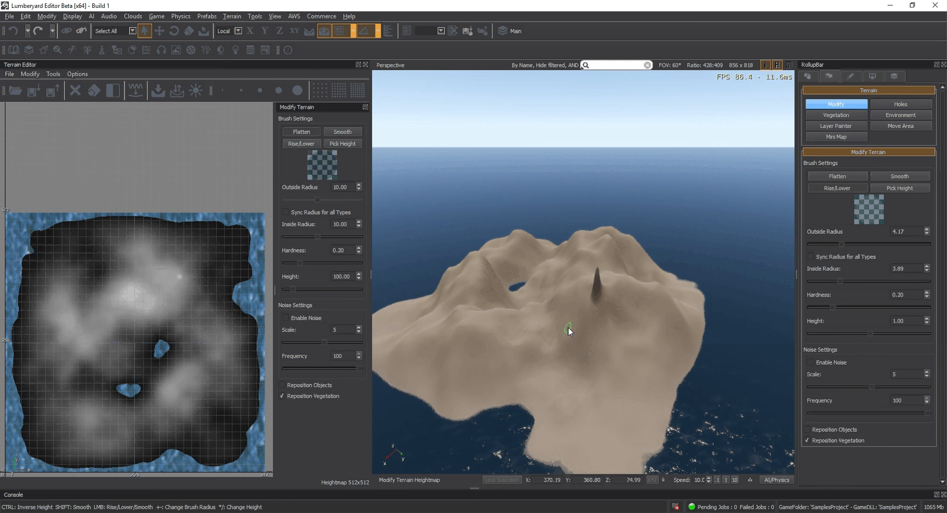
right_drag(569, 330, 526, 330)
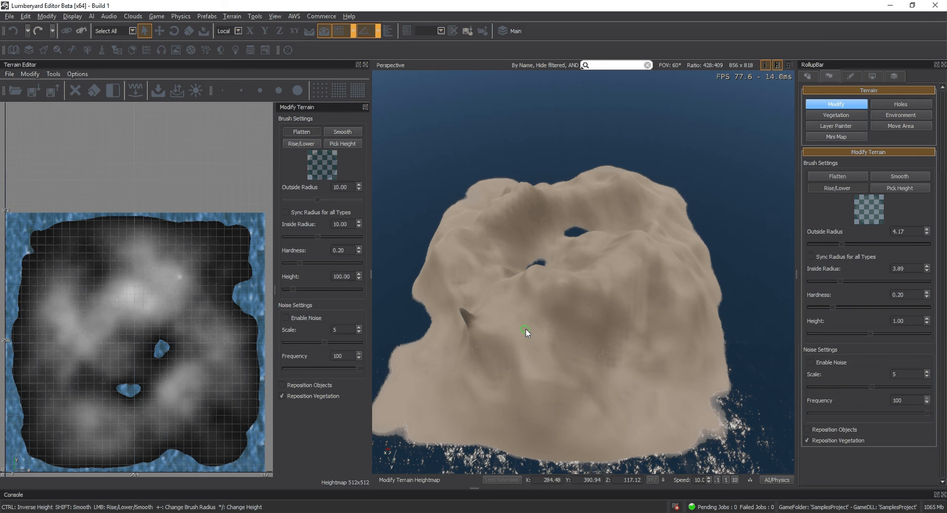
scroll(527, 329, up, 1)
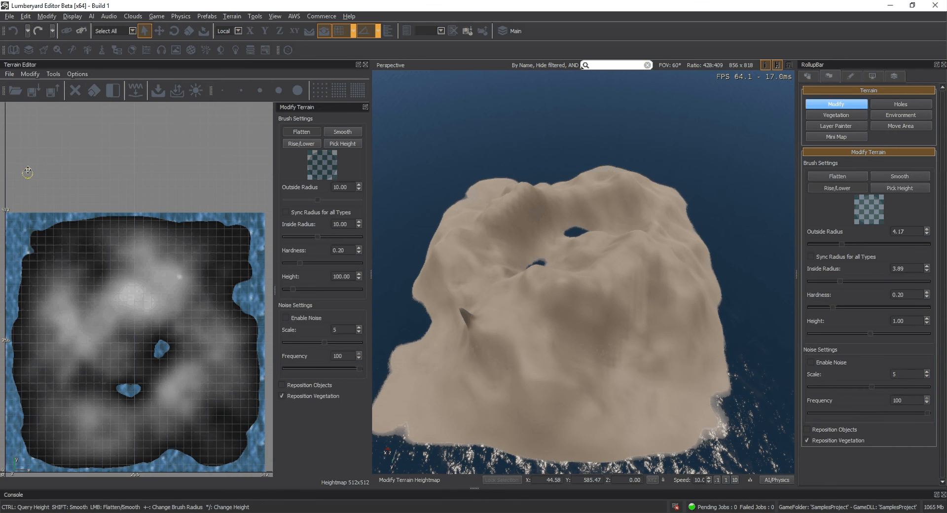
Create a new level named Tutorial_Test_03 with a 512x512 heightmap and generate its terrain texture at 2048 x 2048 in high quality
click(9, 16)
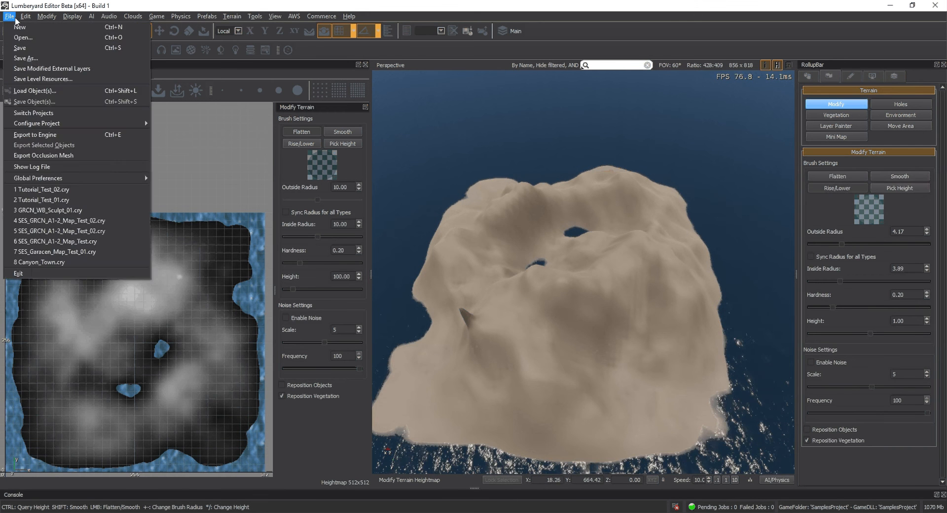
click(20, 26)
click(496, 282)
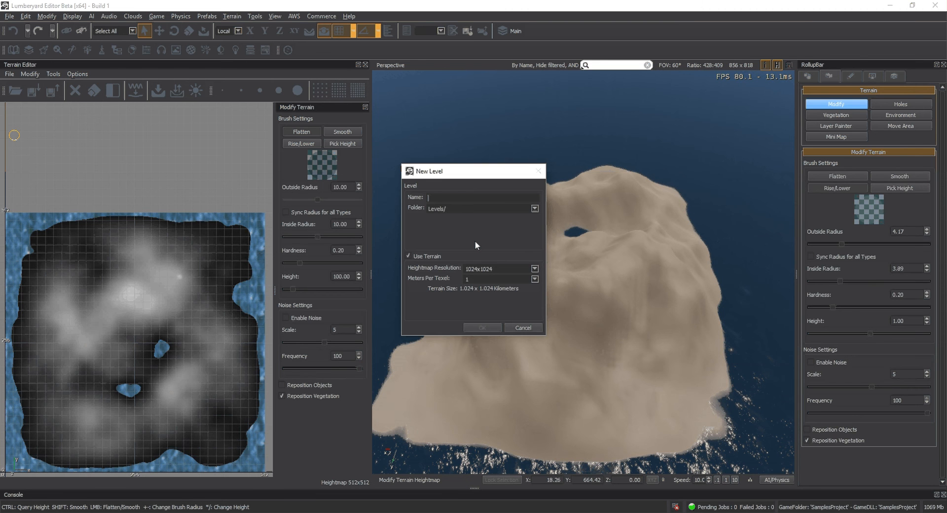
text(Tutorial_Tes)
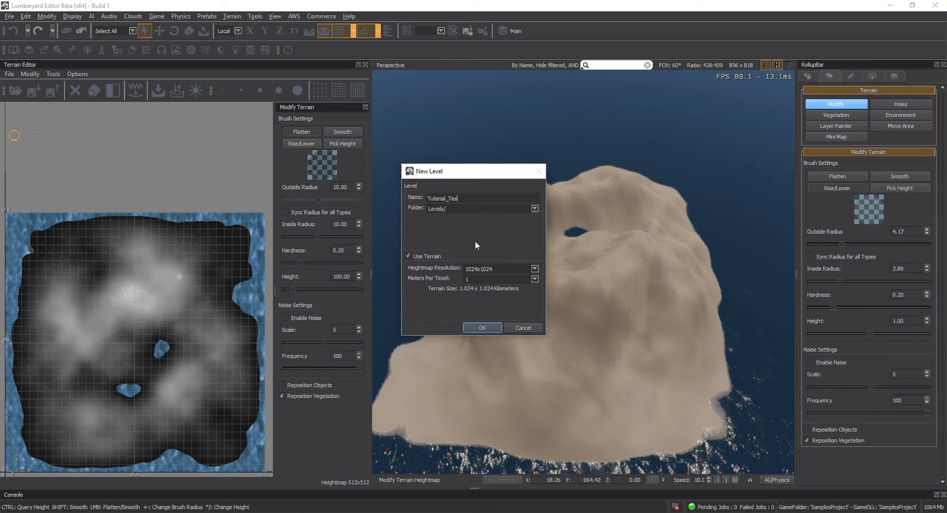
text(t_03)
click(534, 269)
click(504, 259)
click(482, 328)
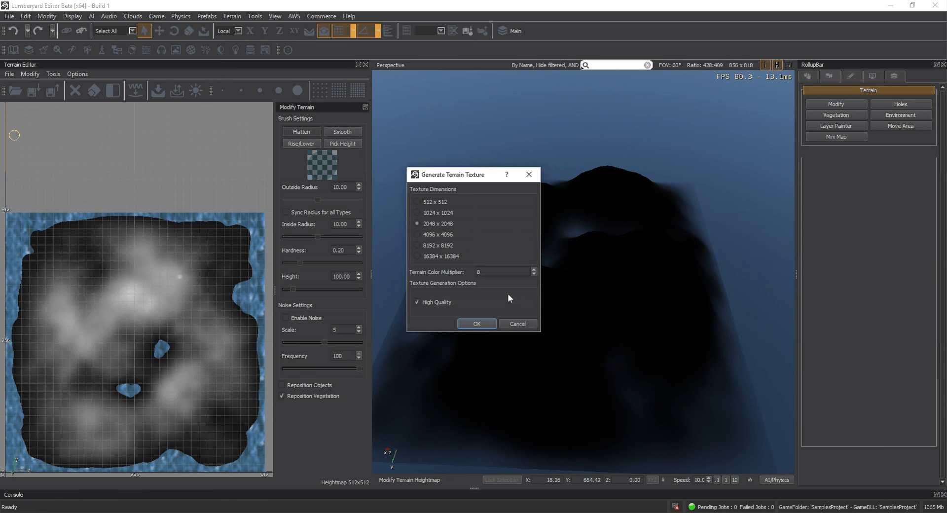
click(474, 322)
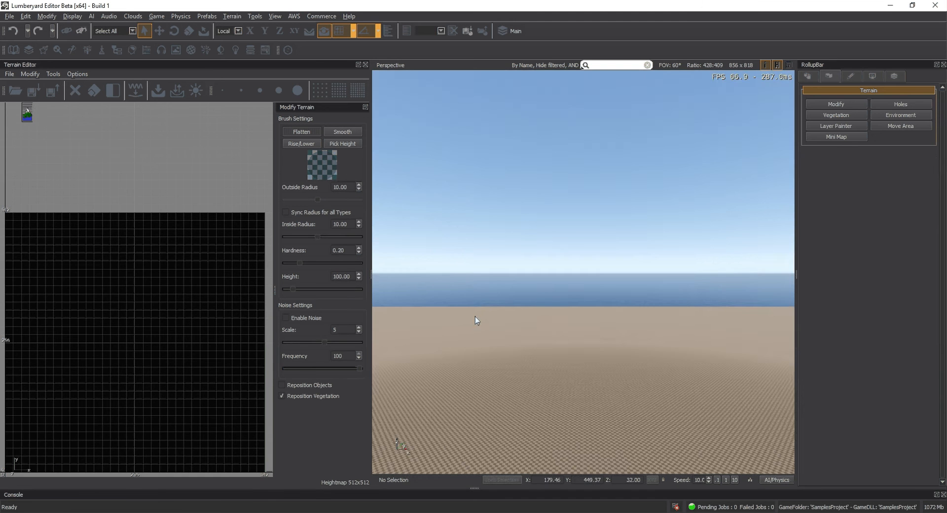
Examine the new level's flat terrain, its checker texture up close and its edges against the ocean
mouse_move(485, 288)
right_down()
mouse_move(463, 287)
mouse_move(484, 287)
right_up()
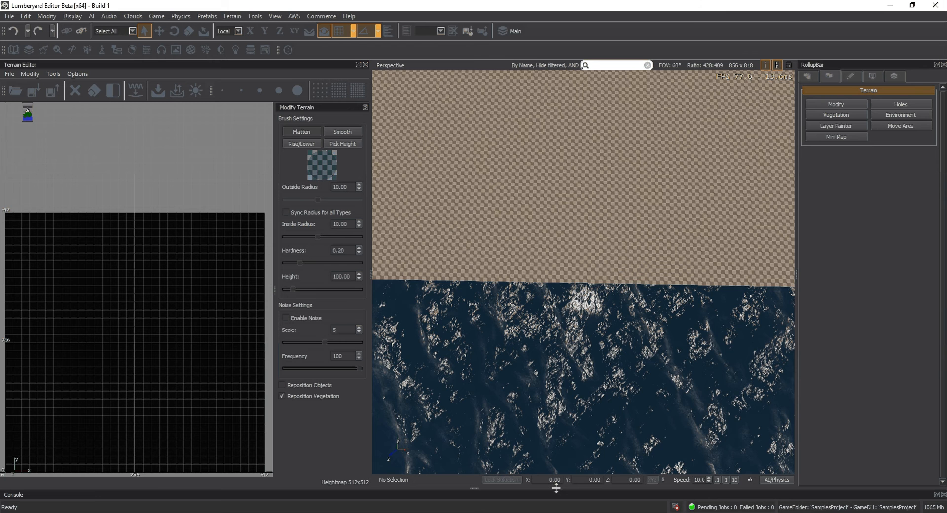
right_drag(548, 222, 554, 222)
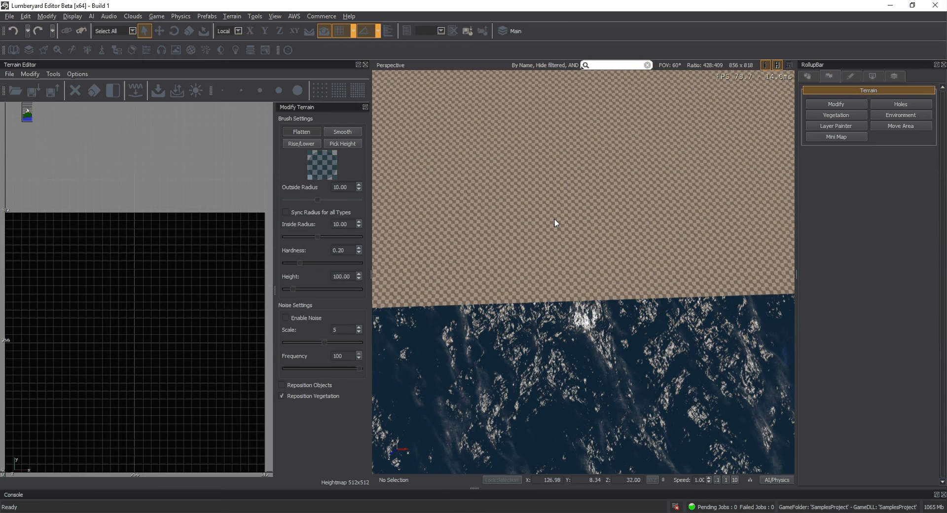
scroll(554, 223, up, 3)
scroll(554, 220, up, 3)
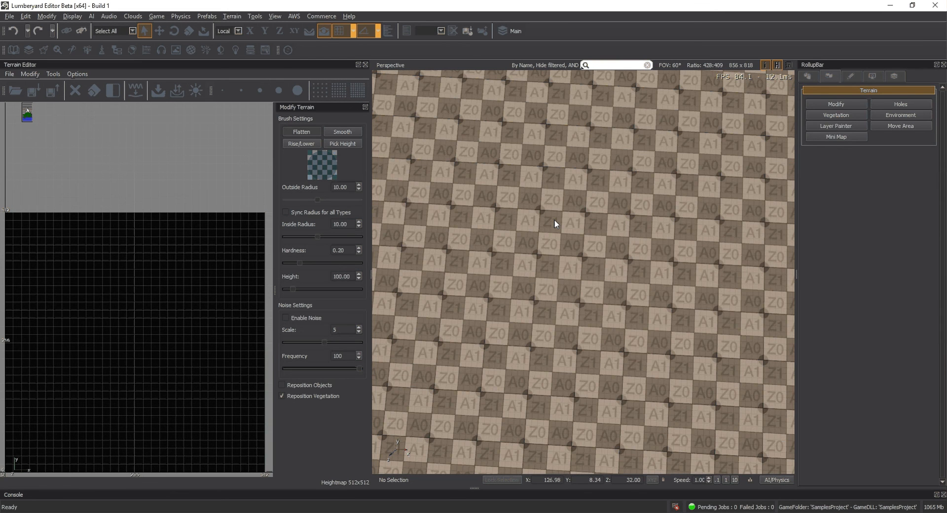
scroll(555, 220, up, 2)
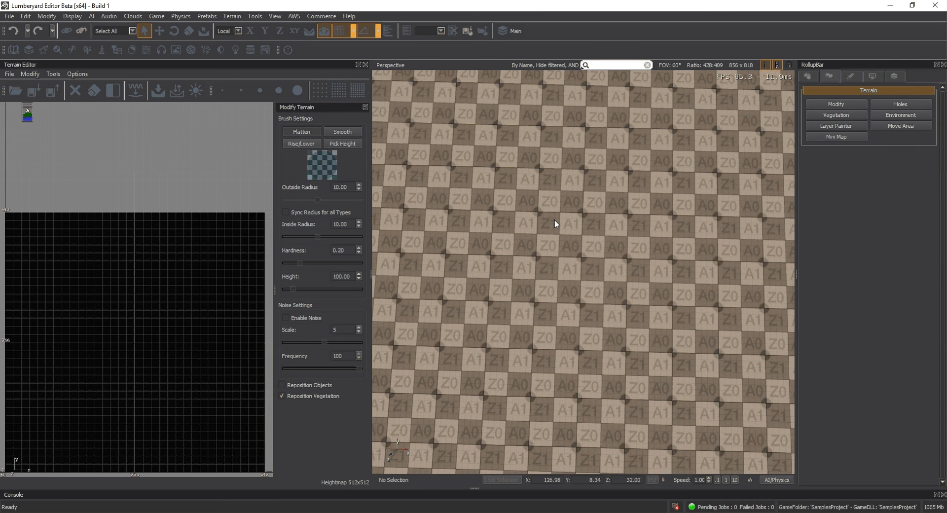
scroll(555, 220, up, 1)
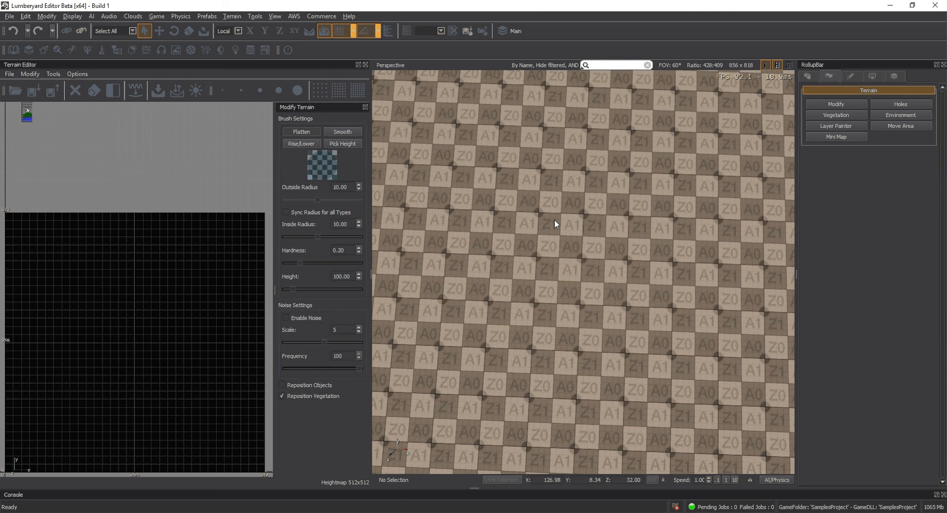
scroll(519, 194, down, 5)
scroll(519, 195, down, 3)
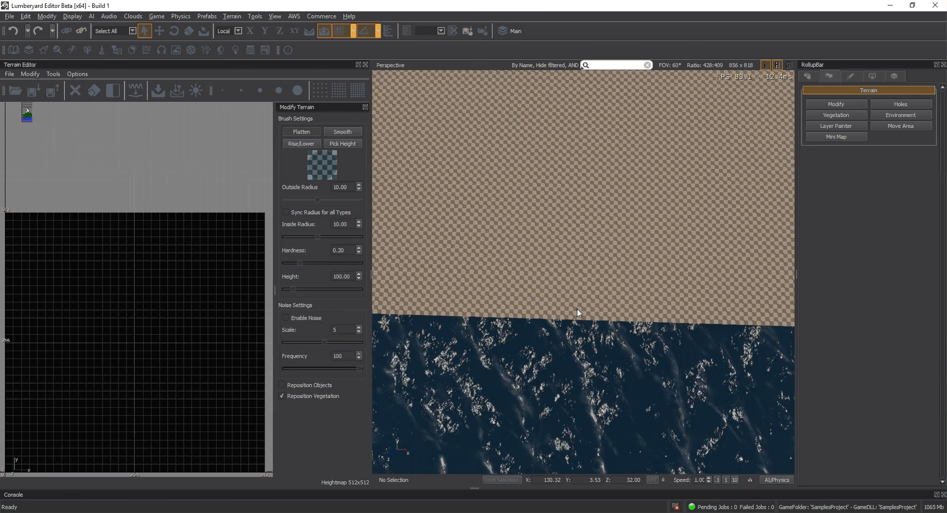
scroll(577, 309, up, 2)
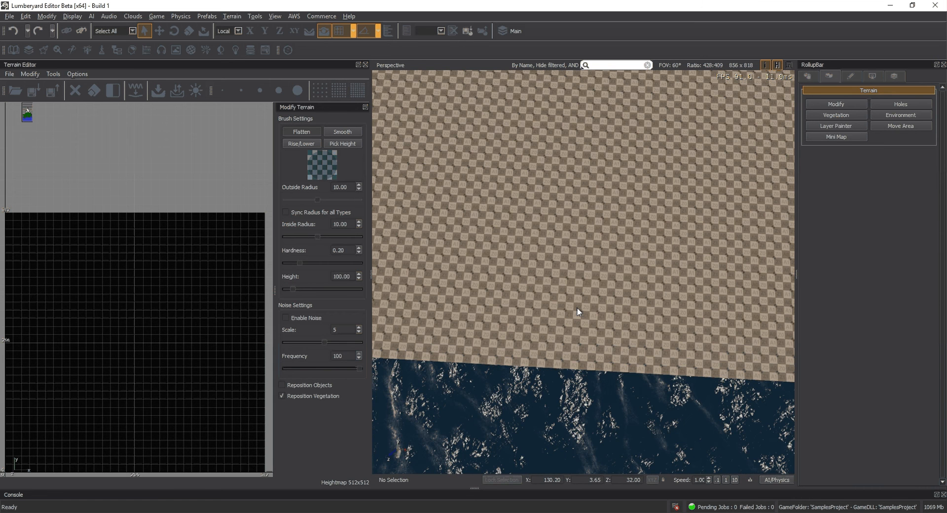
scroll(578, 312, down, 3)
right_drag(588, 304, 537, 338)
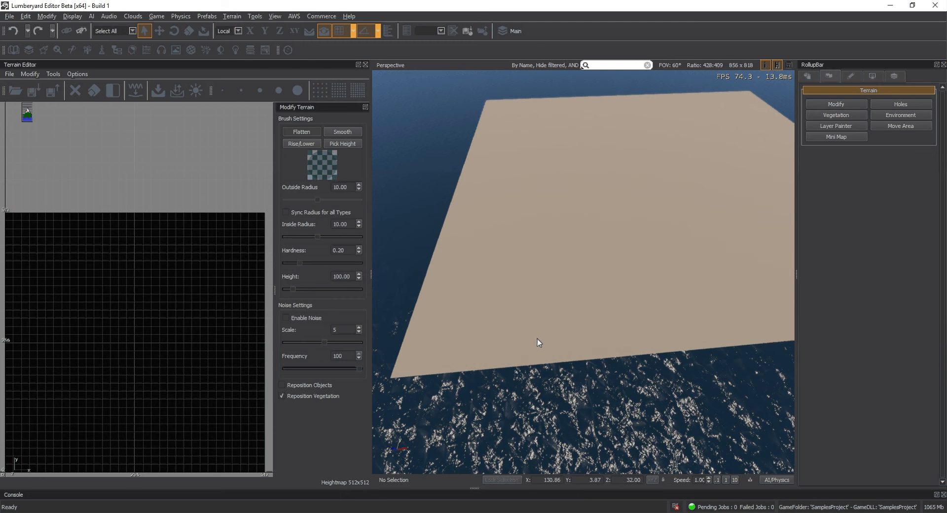
right_drag(614, 319, 615, 318)
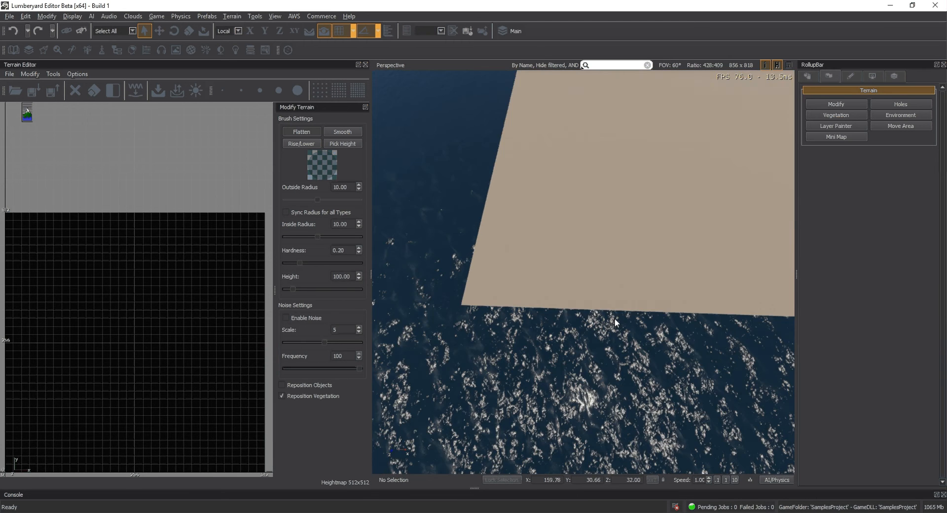
scroll(615, 318, up, 3)
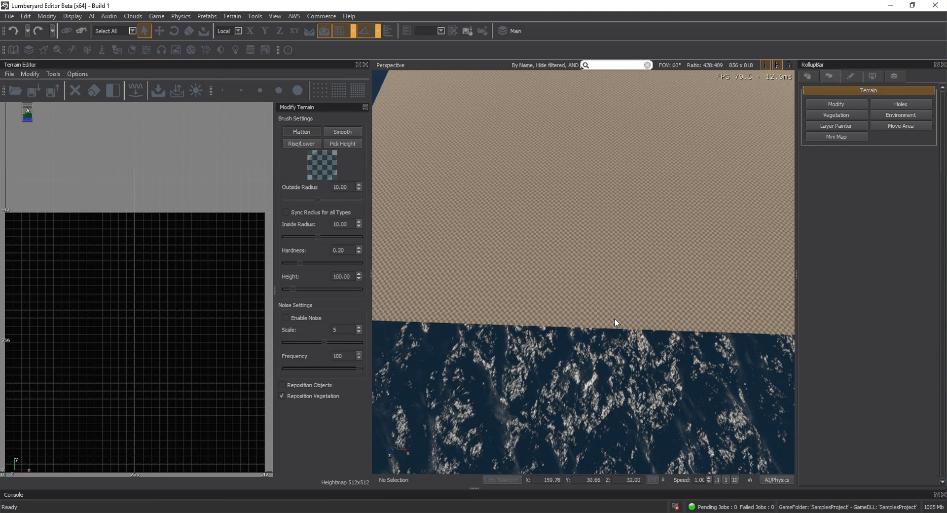
scroll(487, 347, up, 5)
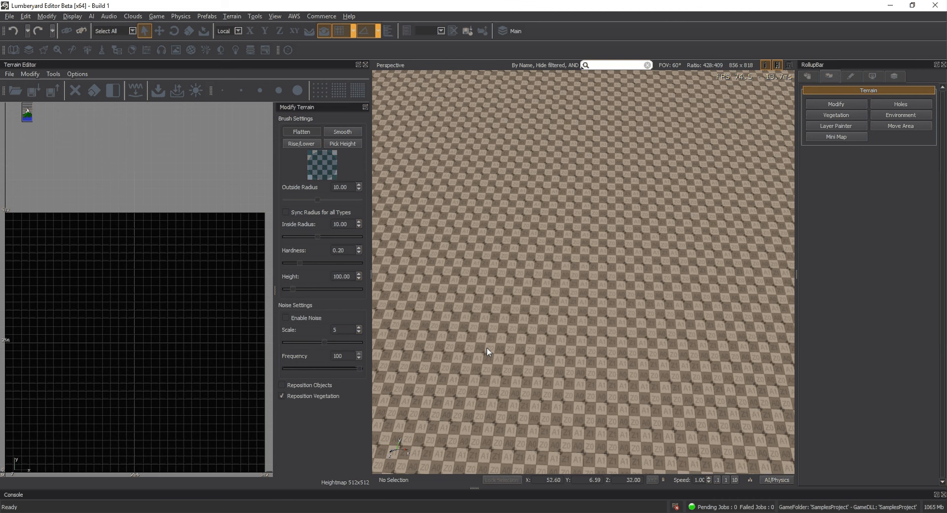
middle_drag(527, 345, 594, 385)
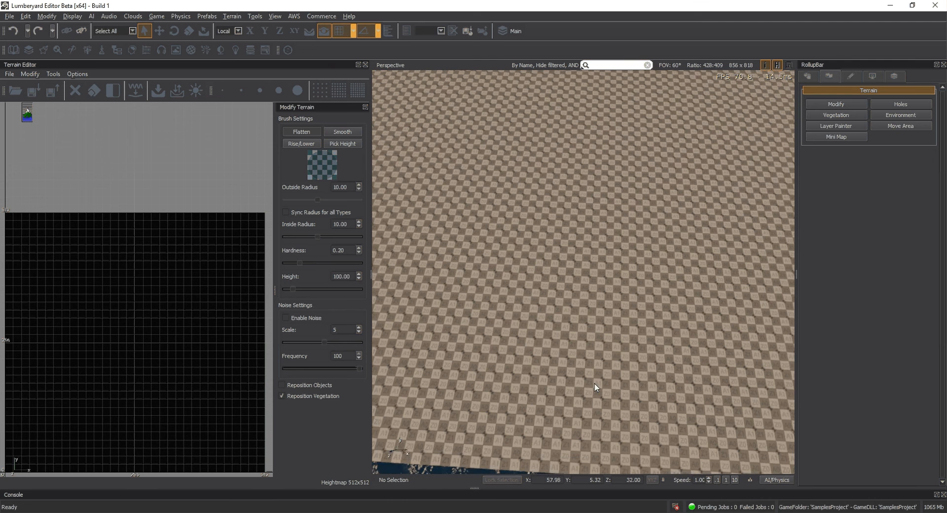
scroll(594, 383, down, 3)
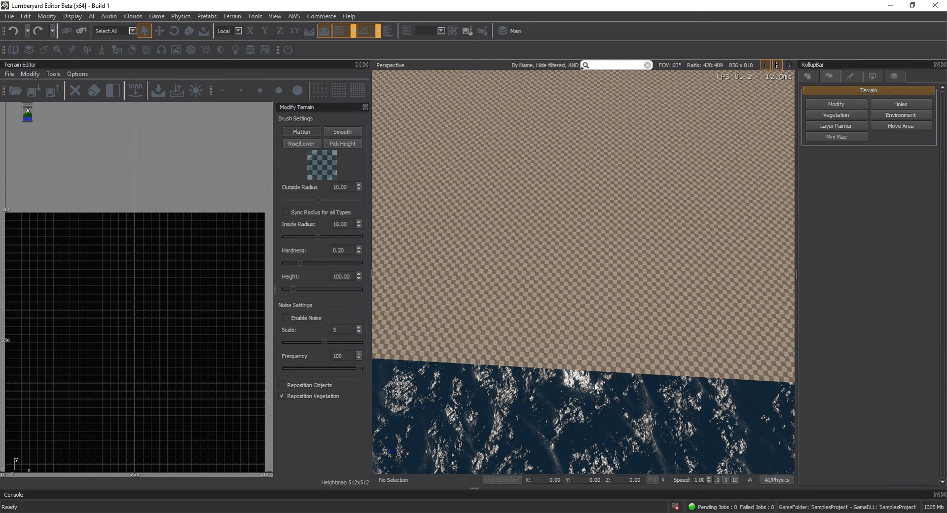
right_drag(595, 387, 546, 351)
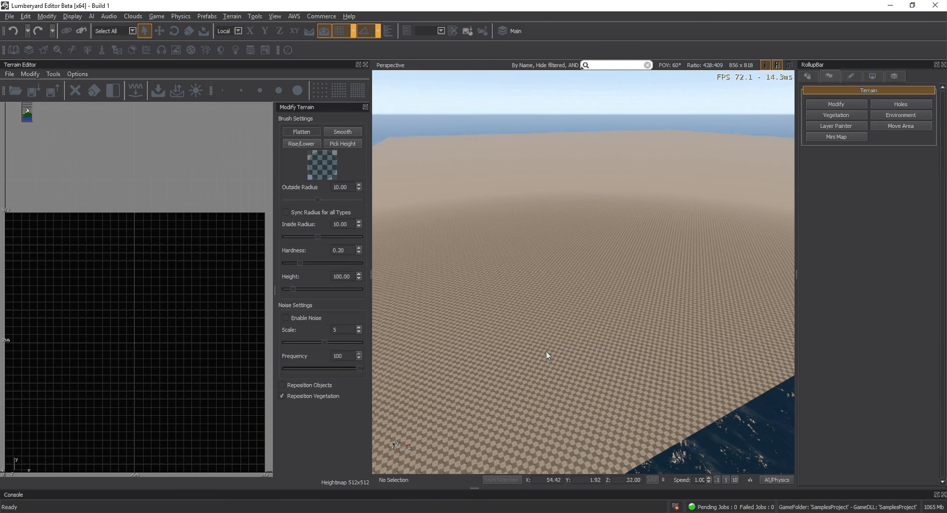
scroll(546, 351, down, 5)
scroll(591, 298, down, 1)
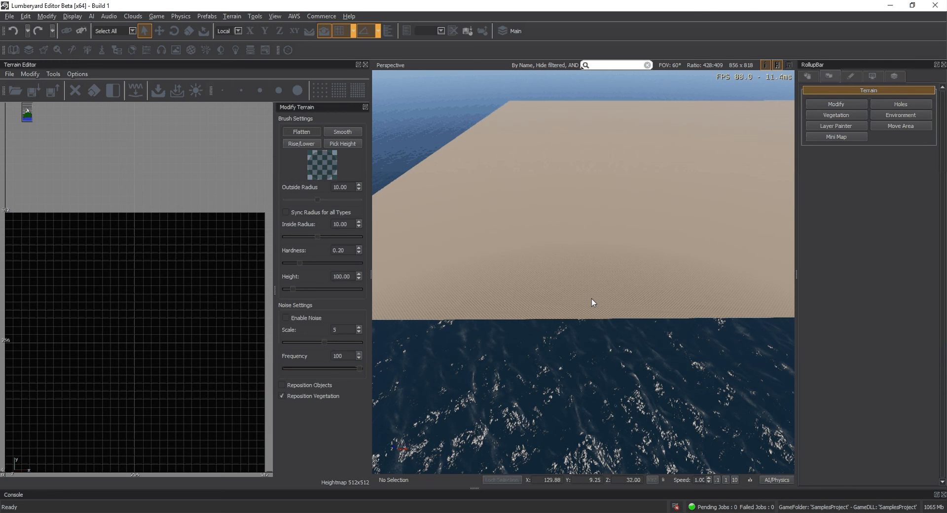
right_drag(551, 308, 549, 306)
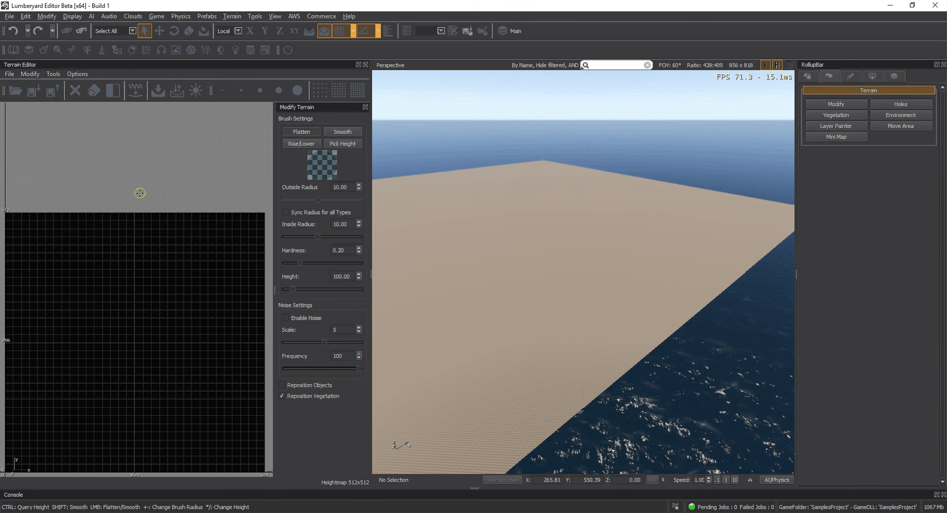
Browse to the Maps folder in Prjct_Garacen's Assets for a heightmap import and preview SES_GRCN_Maps_Height_A1-2_Base_02.tif without importing it
click(9, 74)
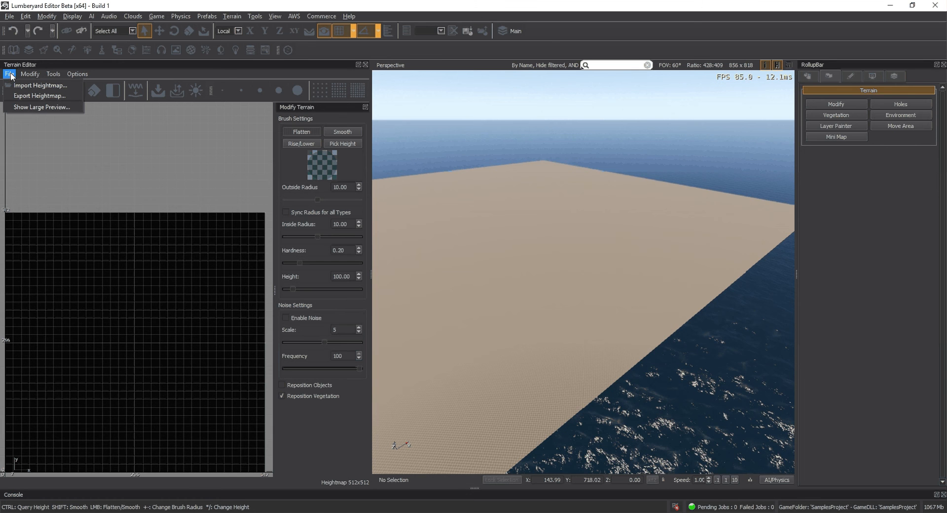
click(39, 86)
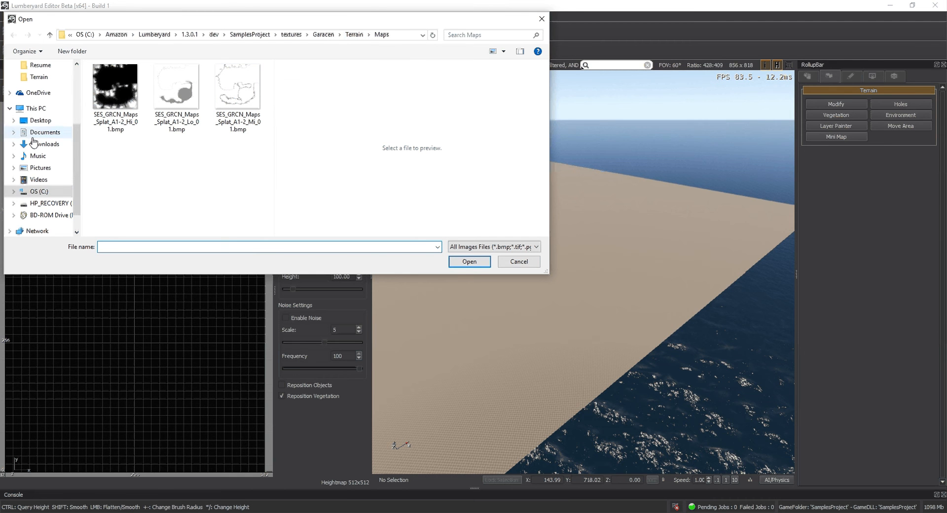
scroll(40, 124, up, 2)
click(47, 101)
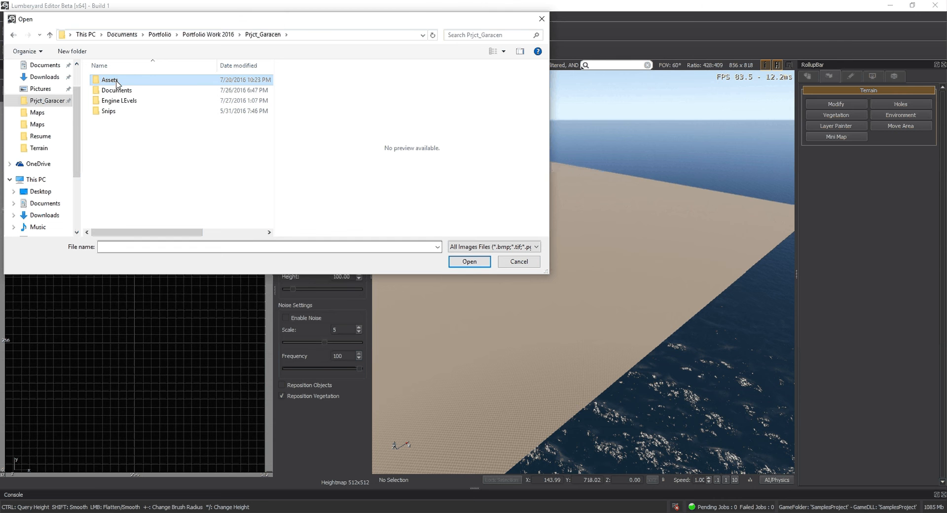
double_click(116, 81)
double_click(109, 80)
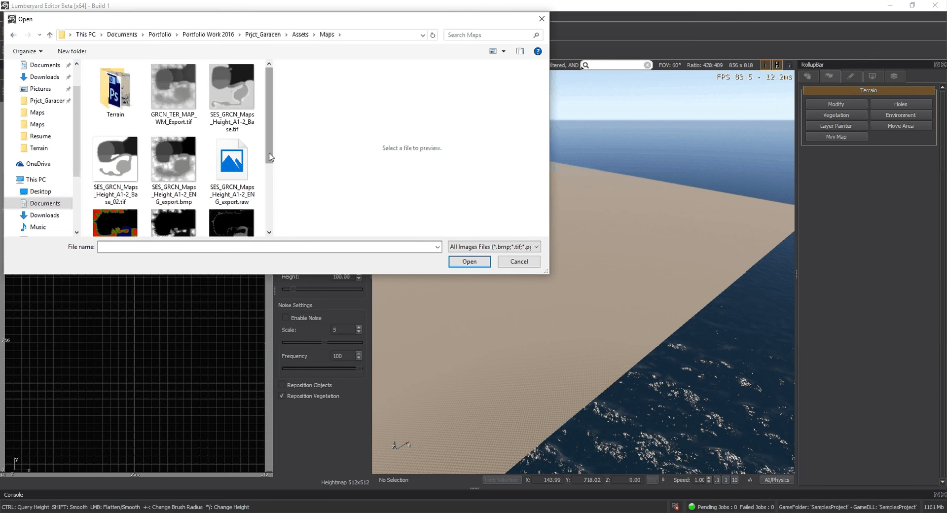
scroll(118, 165, down, 1)
click(106, 166)
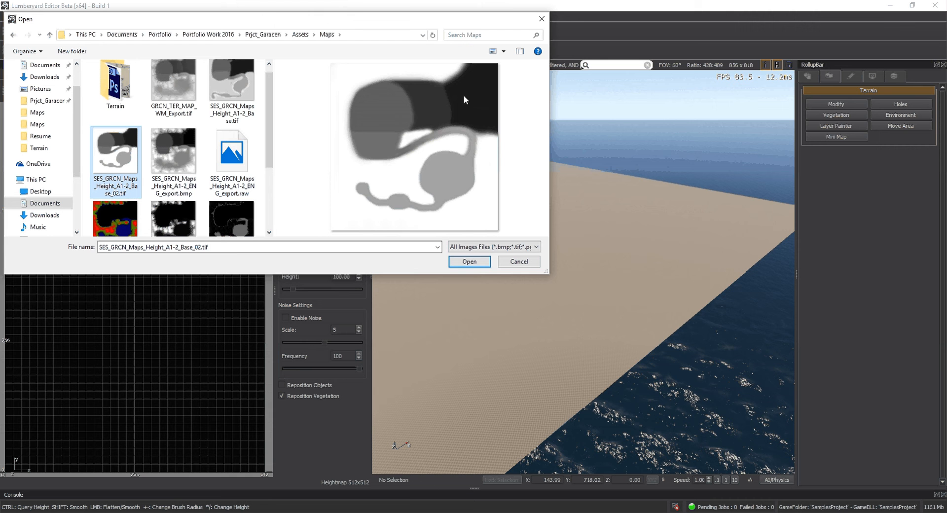
click(514, 261)
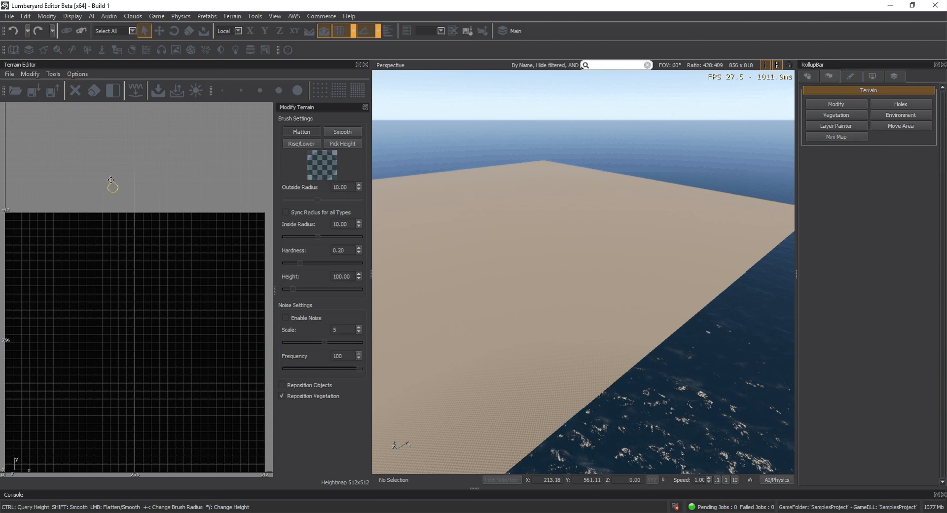
Set the new level's maximum terrain height to 256
click(30, 74)
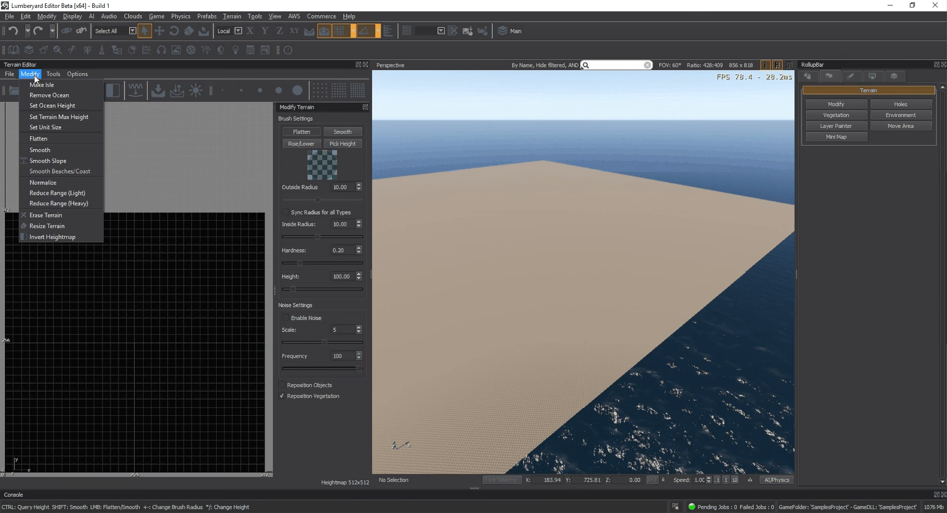
click(56, 120)
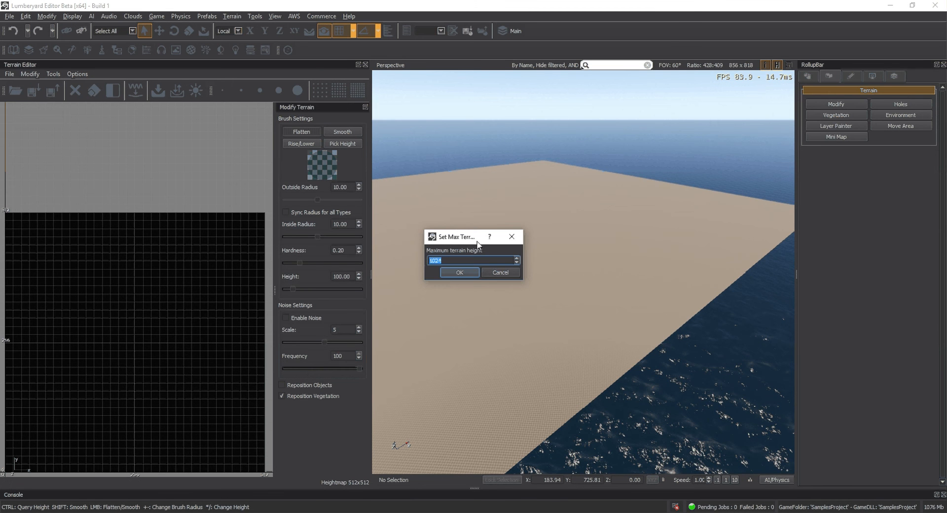
text(2)
key(BackSpace)
key(BackSpace)
key(BackSpace)
text(256)
click(461, 274)
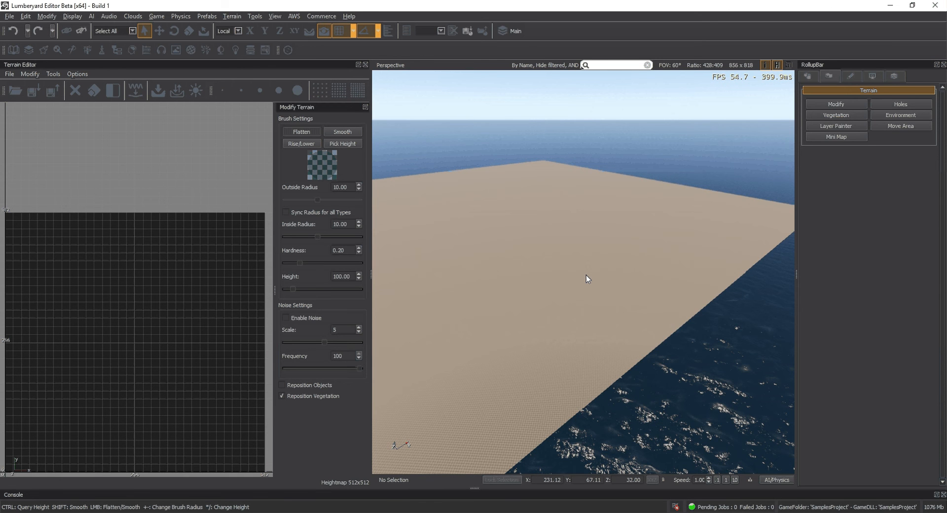
right_drag(586, 274, 586, 275)
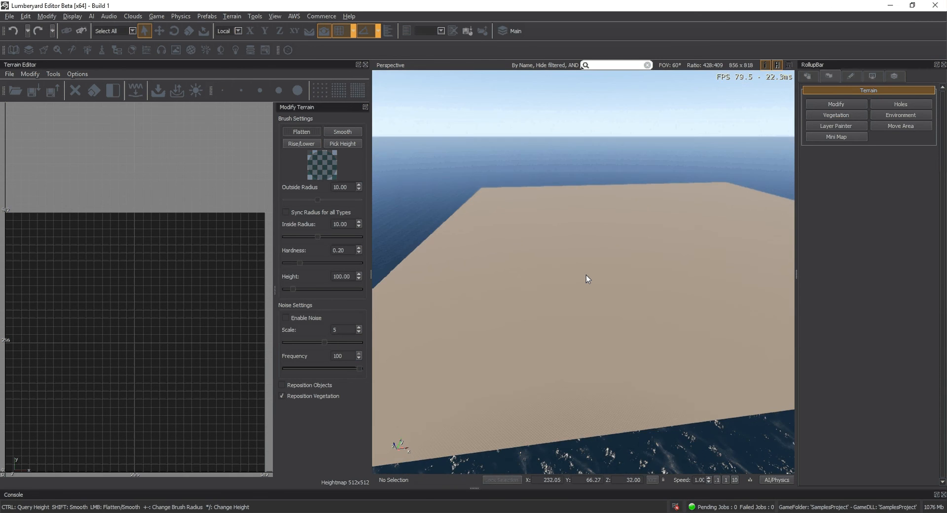
Start a heightmap import and browse to the Maps folder in Prjct_Garacen's Assets
key(d)
key(d)
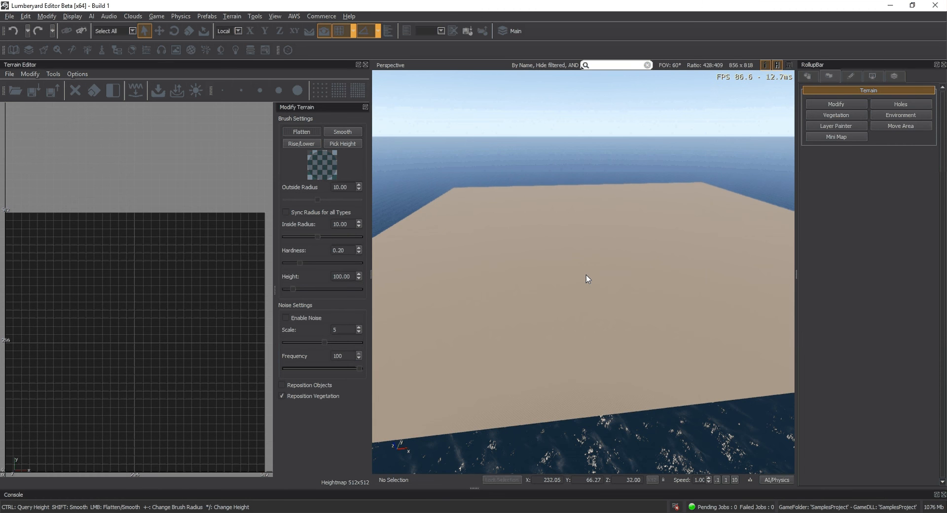
right_drag(586, 274, 586, 275)
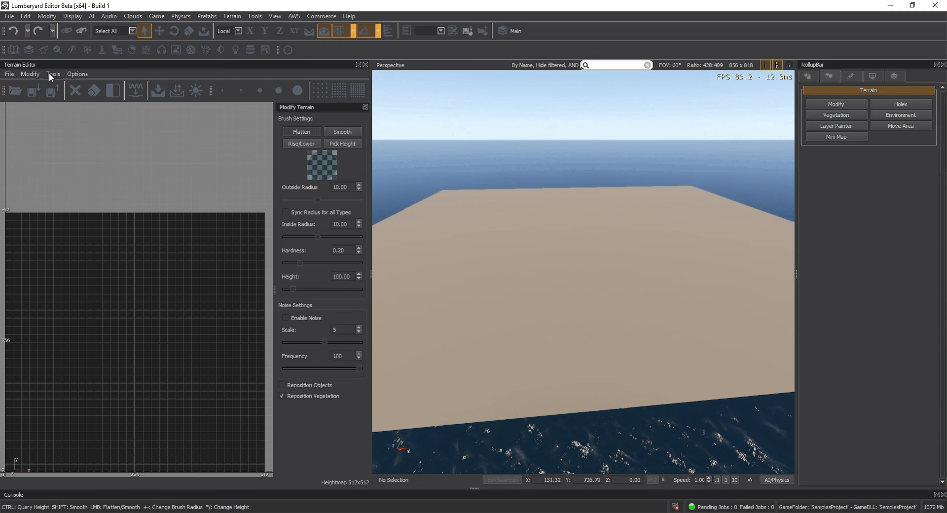
click(32, 76)
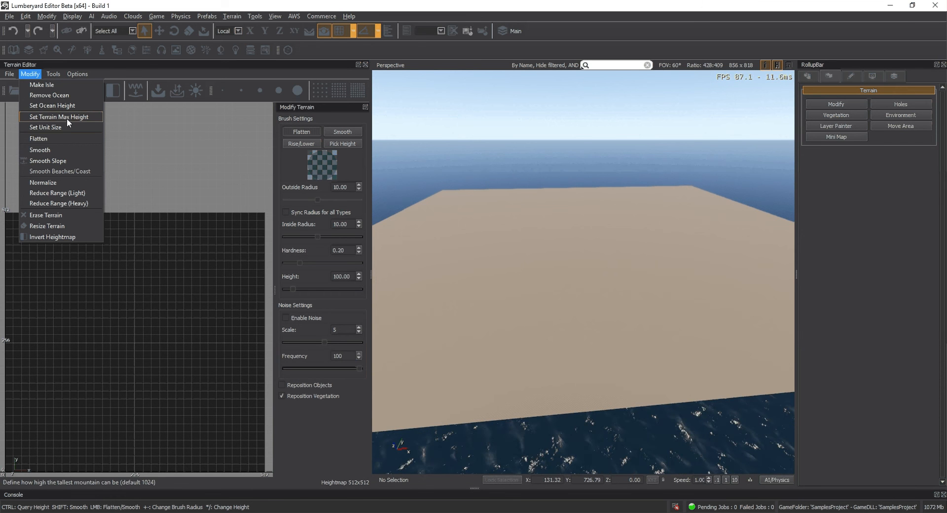
mouse_move(10, 78)
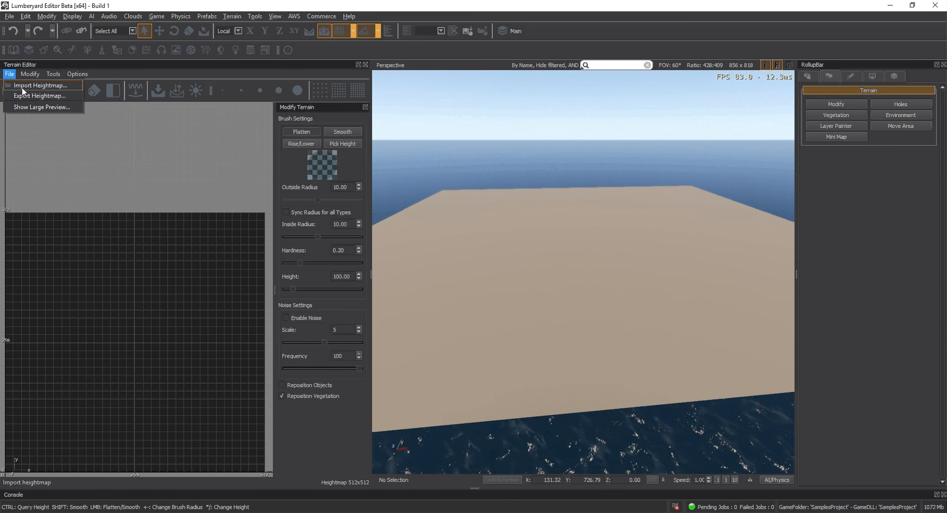
click(24, 86)
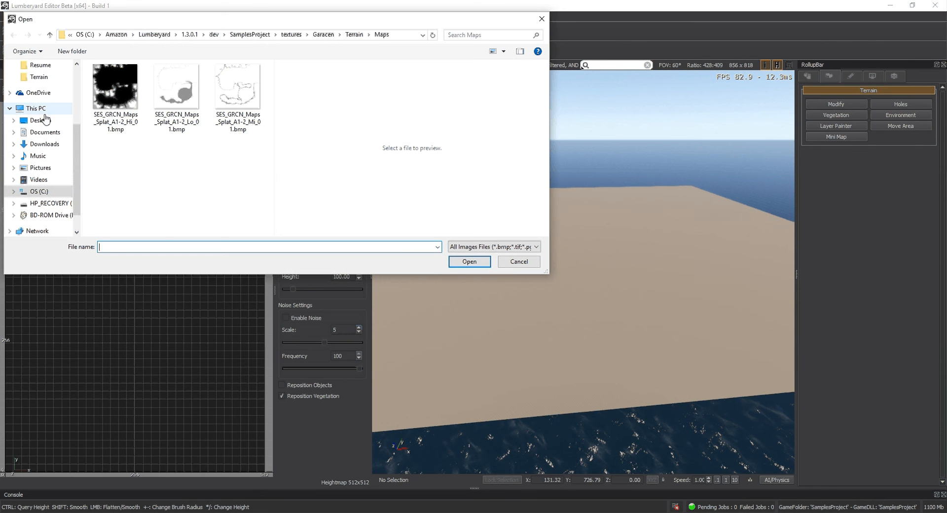
scroll(45, 118, up, 3)
click(47, 140)
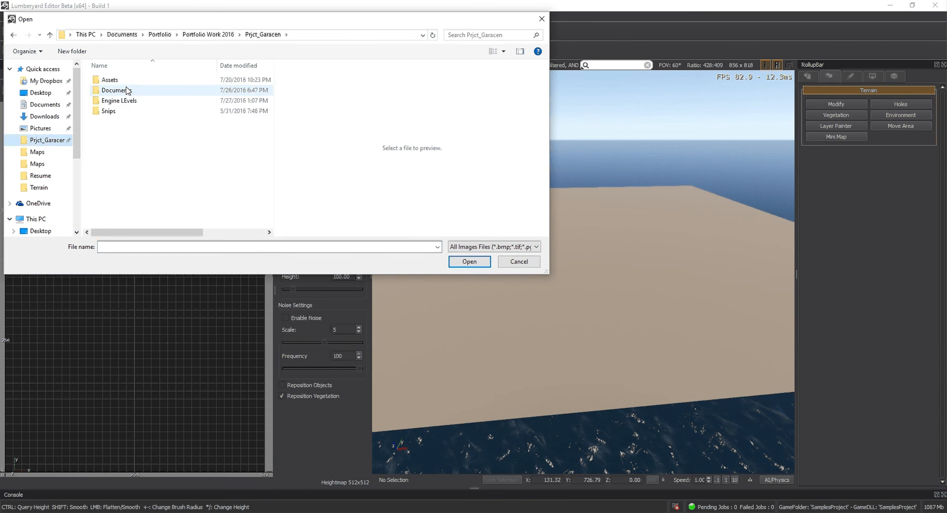
double_click(110, 80)
double_click(110, 81)
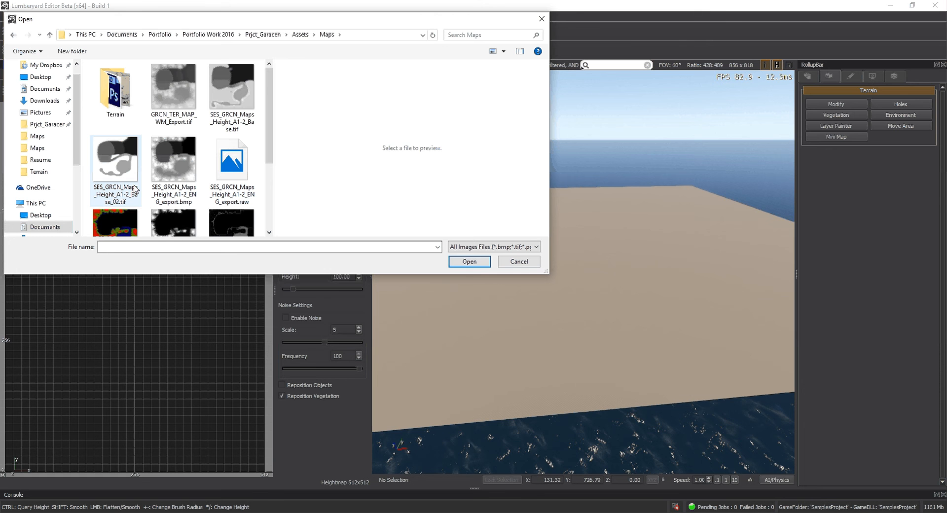
Import SES_GRCN_Maps_Height_A1-2_Base_02.tif as the level's heightmap
click(133, 190)
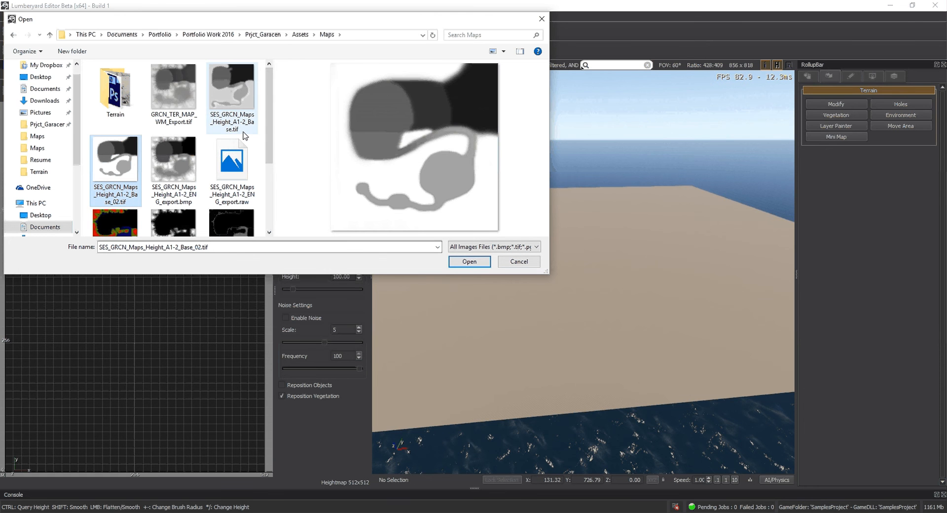
mouse_move(271, 106)
mouse_down()
mouse_move(270, 116)
mouse_move(270, 106)
mouse_up()
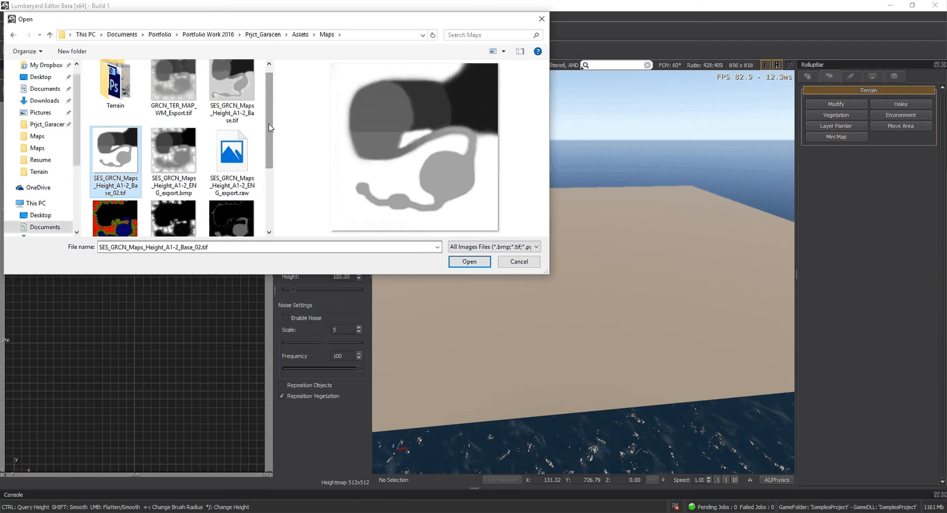
scroll(254, 172, down, 1)
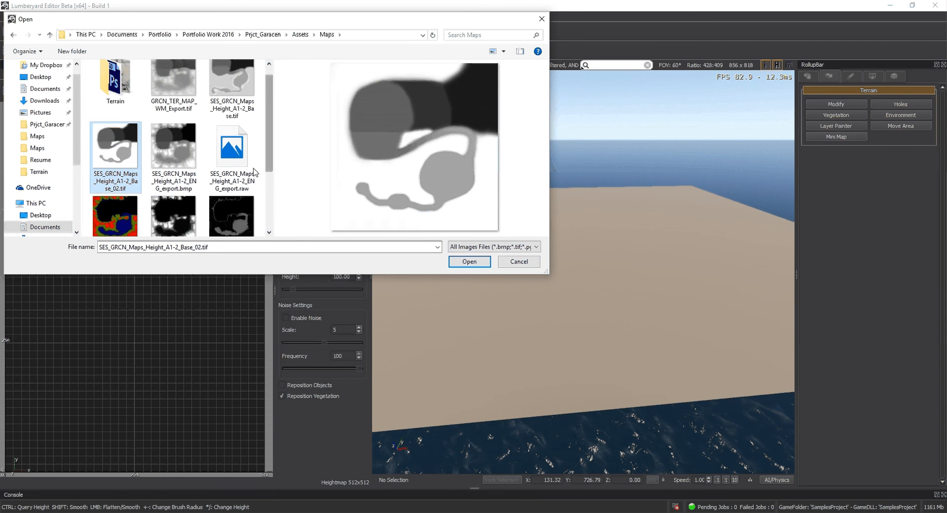
click(477, 265)
click(478, 265)
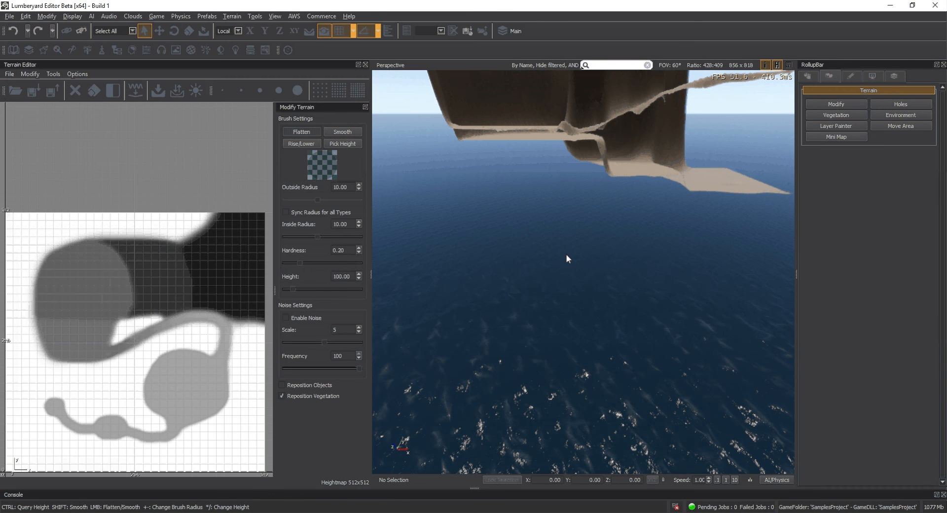
Set the camera speed to 10 and examine the imported terrain's cliffs and basins from several sides
right_drag(567, 255, 570, 251)
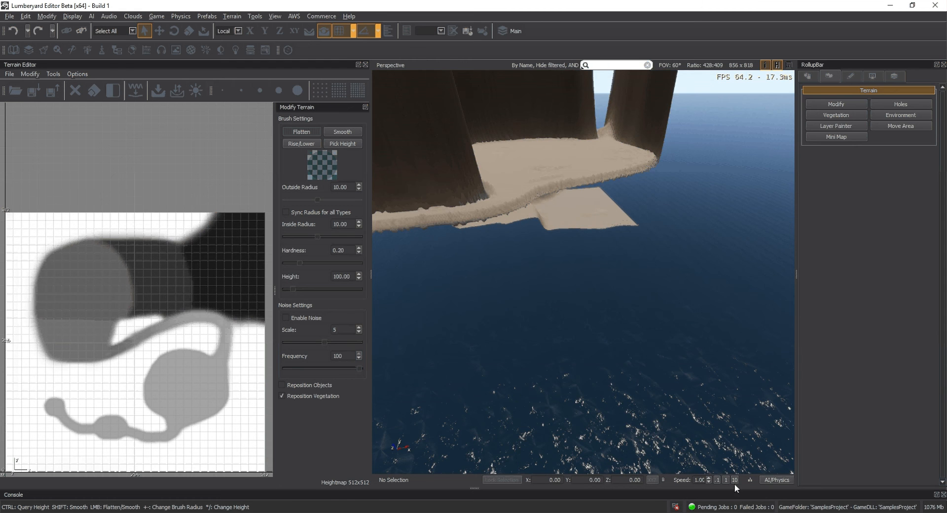
click(735, 480)
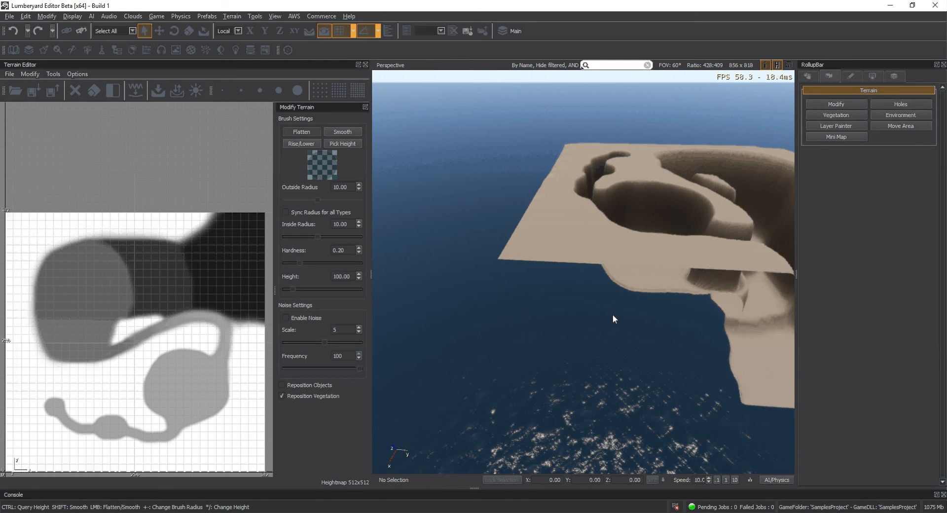
right_drag(613, 314, 617, 313)
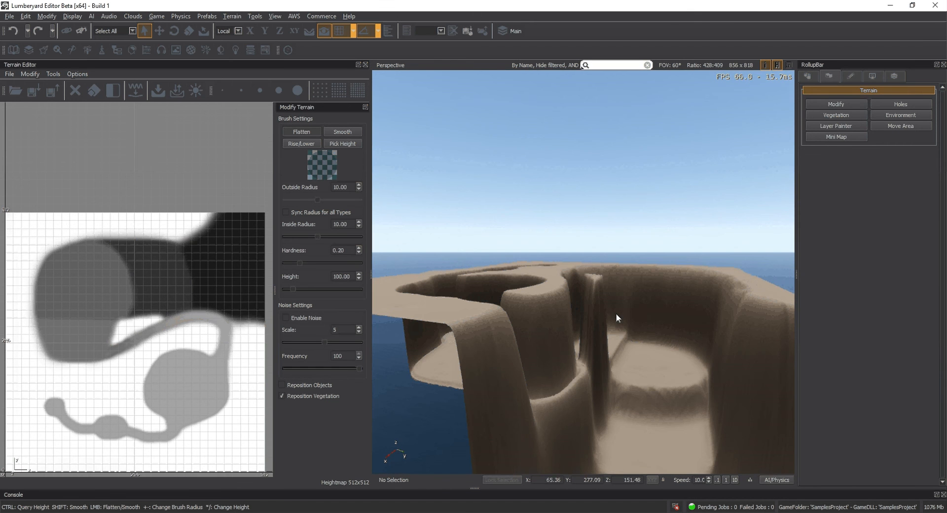
Apply the heavy height-range reduction to the imported terrain twice
click(30, 74)
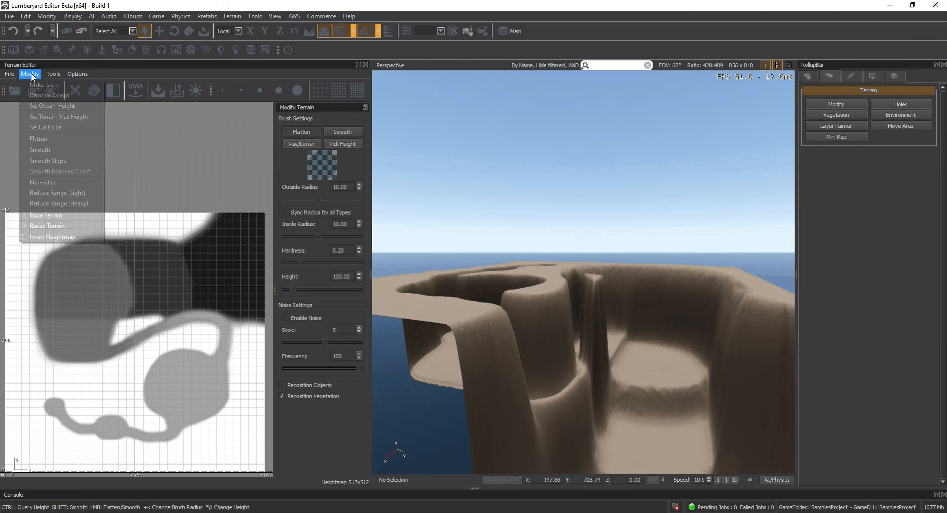
click(60, 204)
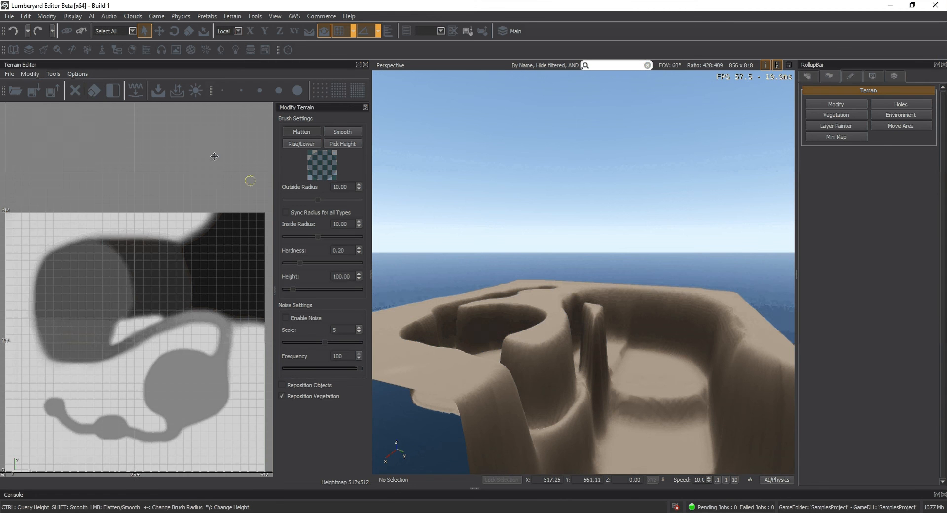
click(27, 74)
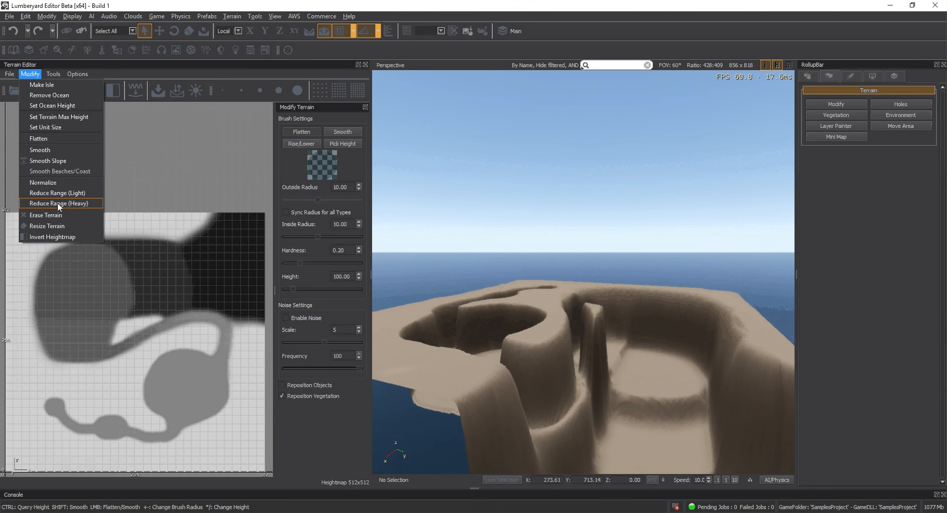
click(57, 203)
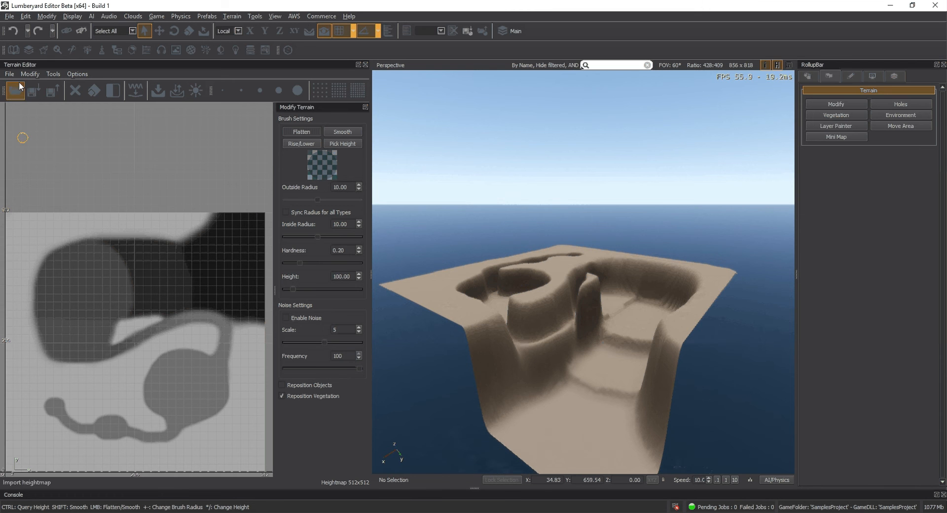
Check the terrain's maximum height setting and leave it as it is
click(30, 74)
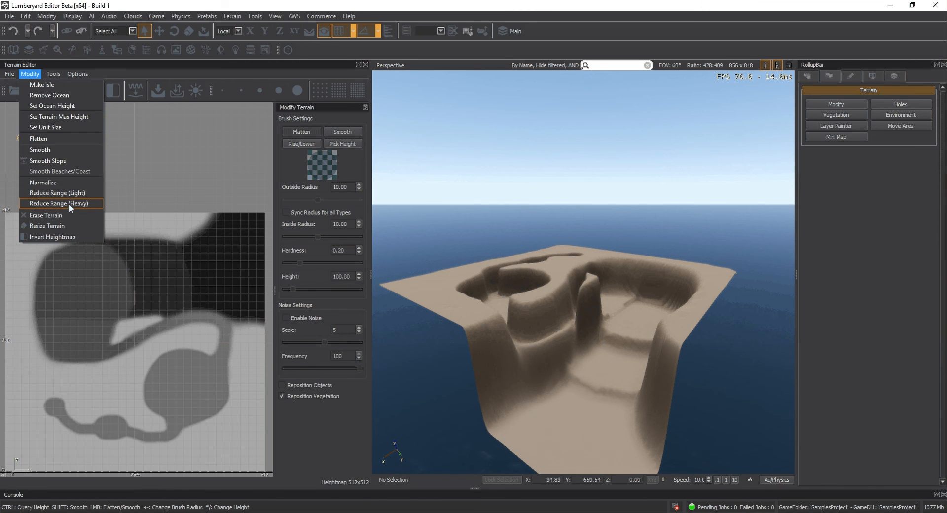
click(57, 118)
key(Return)
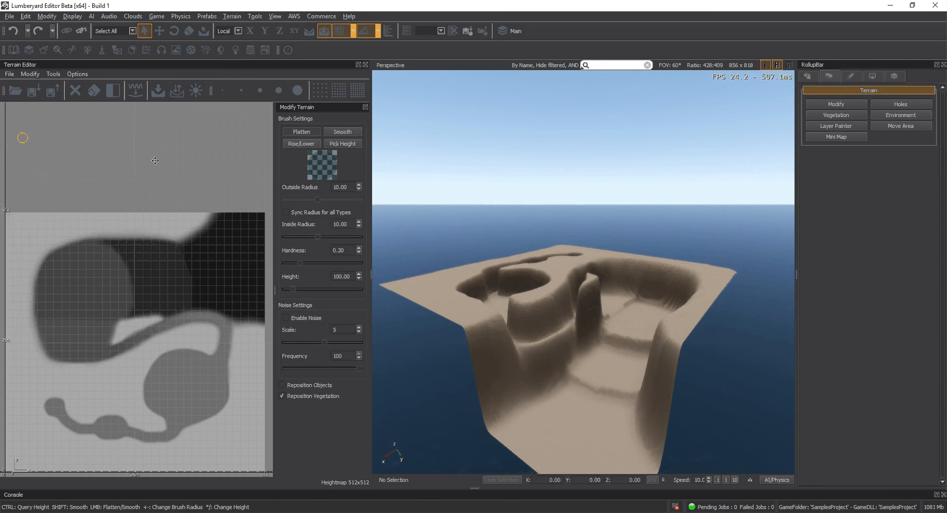
Reduce the terrain's height range once more and inspect the basins and ridges up close
click(29, 75)
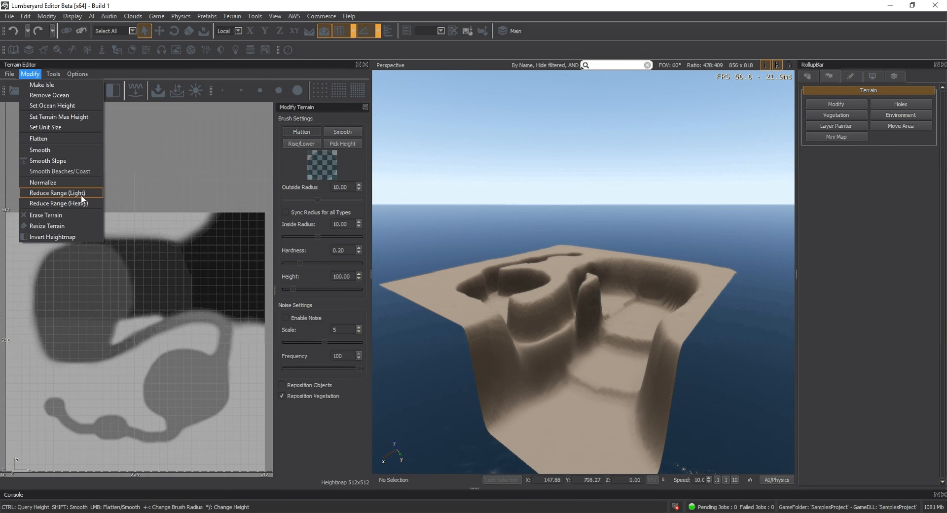
click(81, 195)
scroll(566, 324, up, 3)
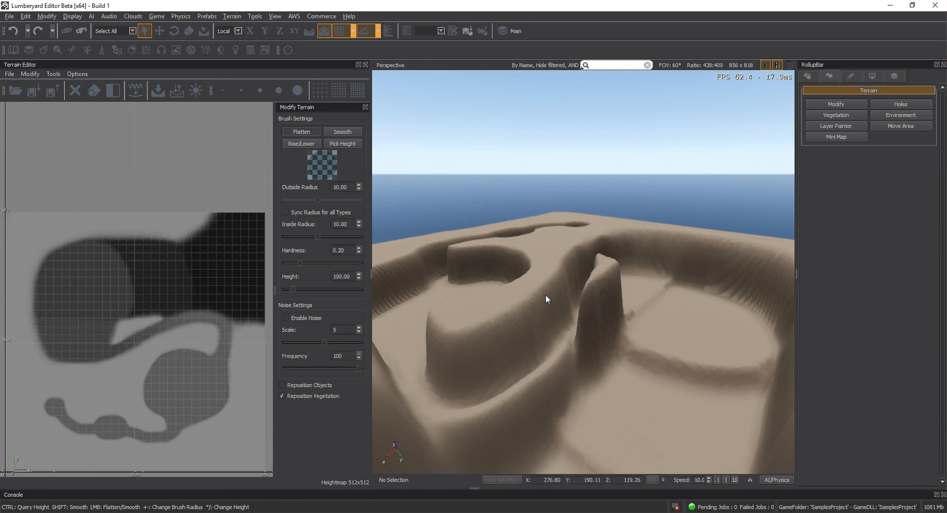
scroll(545, 294, up, 3)
scroll(546, 295, down, 3)
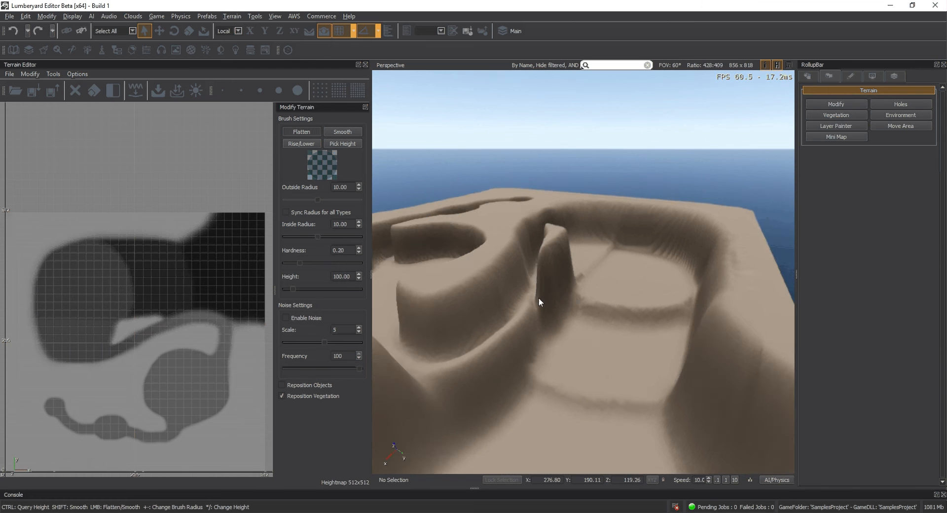
right_drag(539, 297, 553, 293)
scroll(553, 293, up, 2)
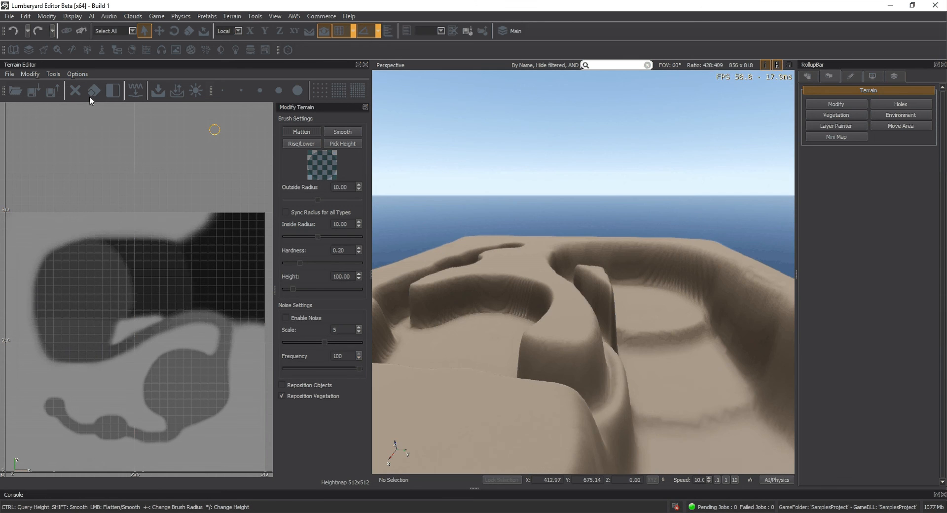
Reduce the terrain's height range two more times and view the narrow winding channel
click(29, 74)
key(Escape)
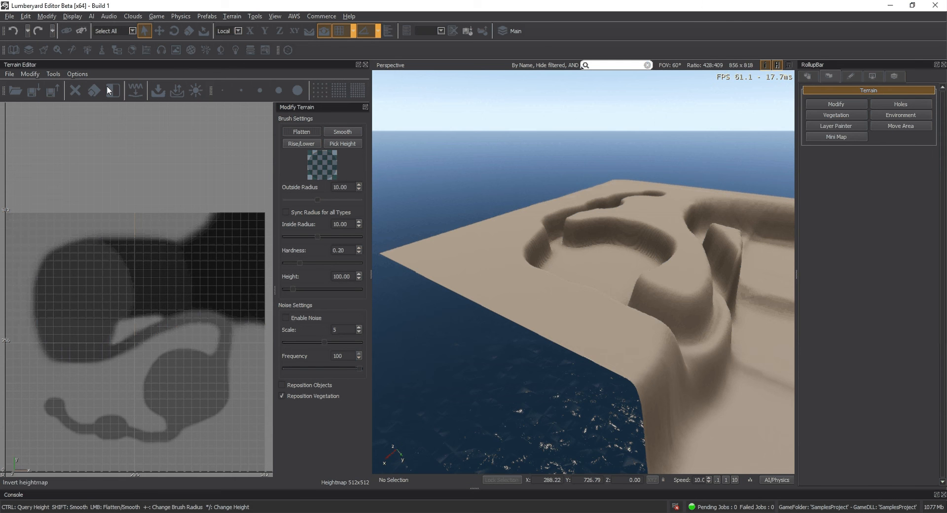
click(30, 73)
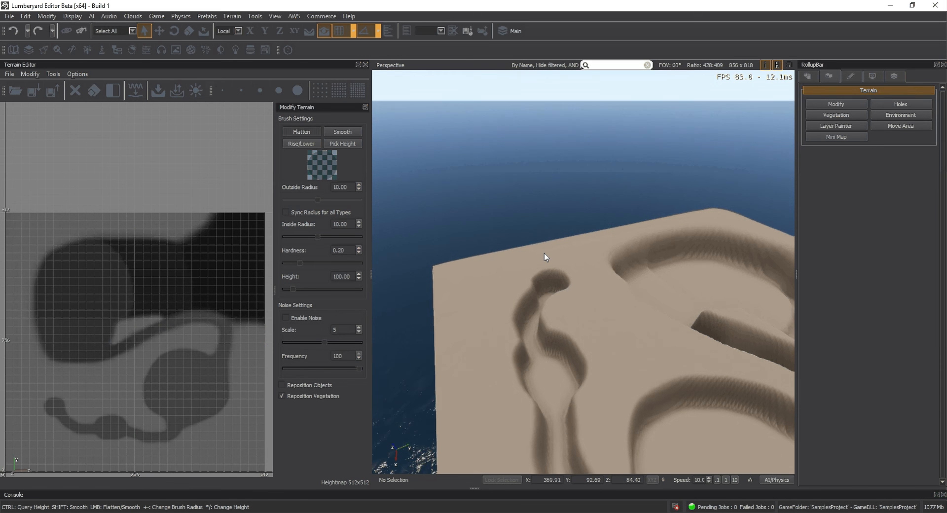
right_drag(543, 253, 544, 253)
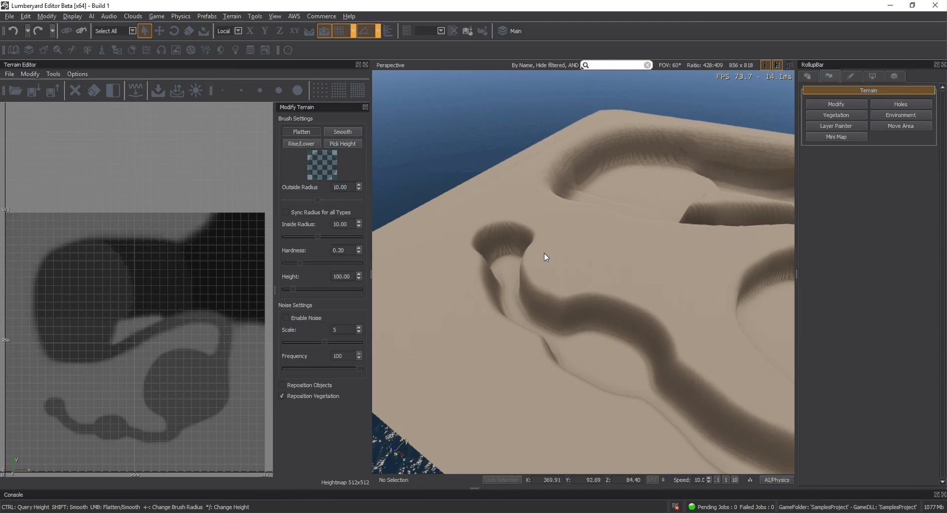
Start modifying the terrain with the Rise/Lower brush and lower the winding channel's bank at brush height -1
click(848, 115)
click(847, 105)
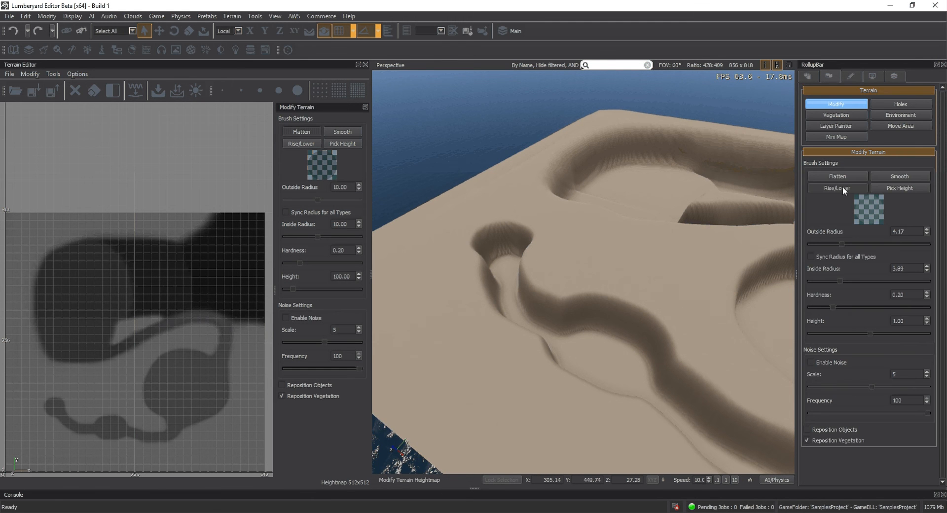
scroll(577, 302, up, 5)
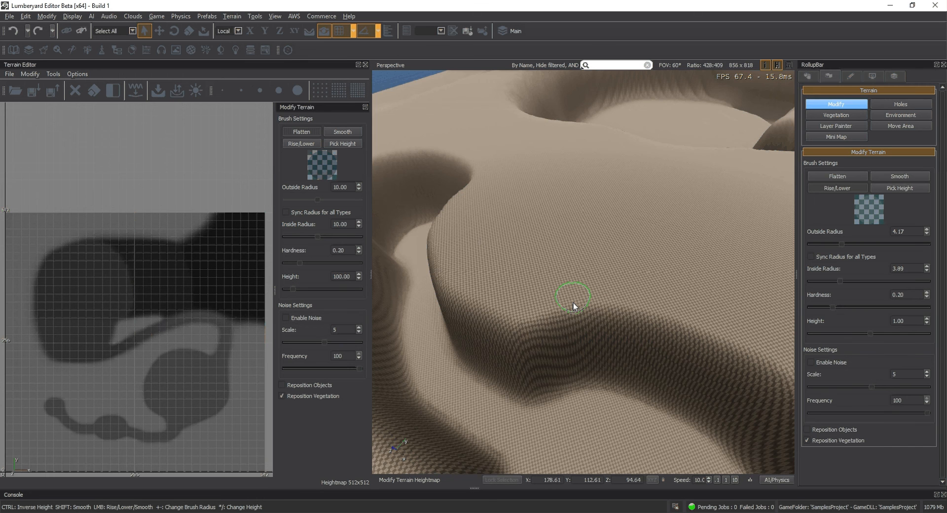
ctrl+drag(573, 303, 493, 334)
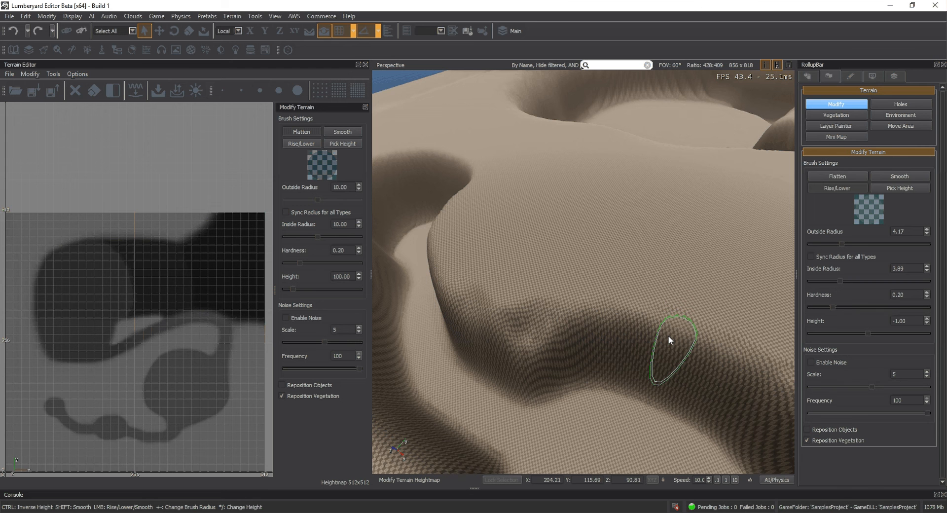
Set the brush height to 8 and carve down the channel's bank with the inverted height
drag(875, 335, 880, 336)
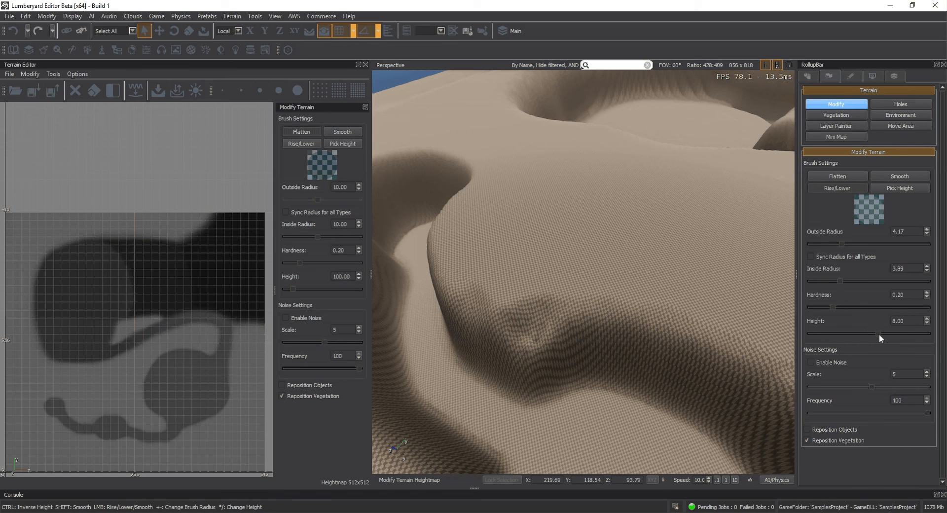
click(541, 354)
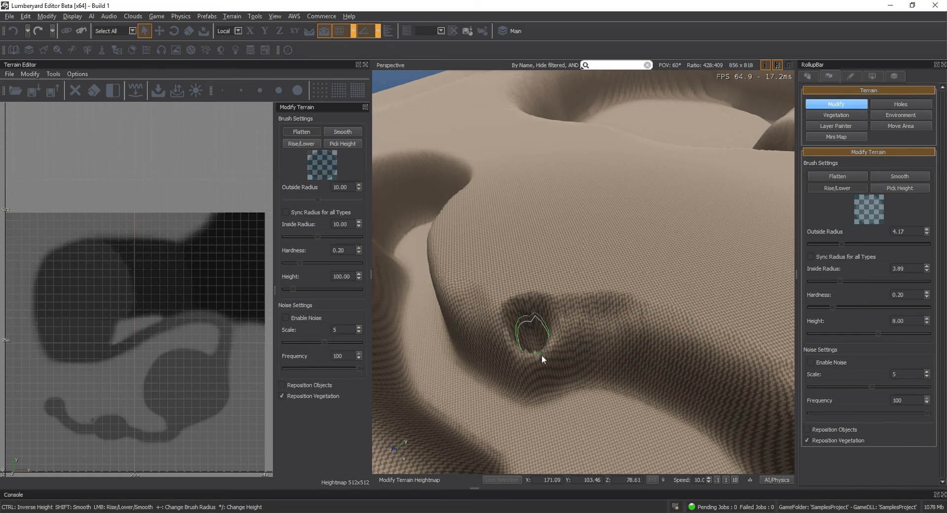
mouse_move(541, 355)
ctrl+mouse_down()
mouse_move(445, 277)
mouse_move(444, 217)
mouse_move(475, 299)
ctrl+mouse_up()
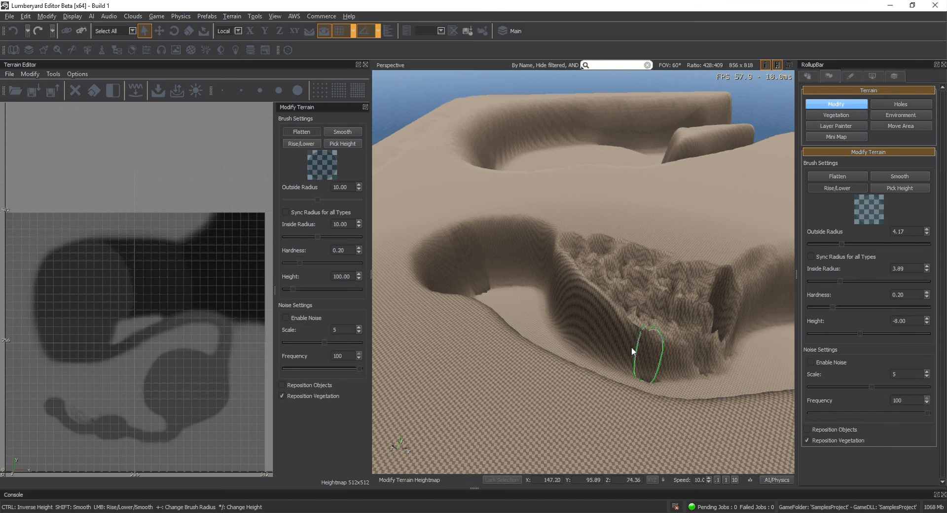
Lower the remaining part of the carved bank and smooth its rough surface
ctrl+drag(633, 351, 597, 295)
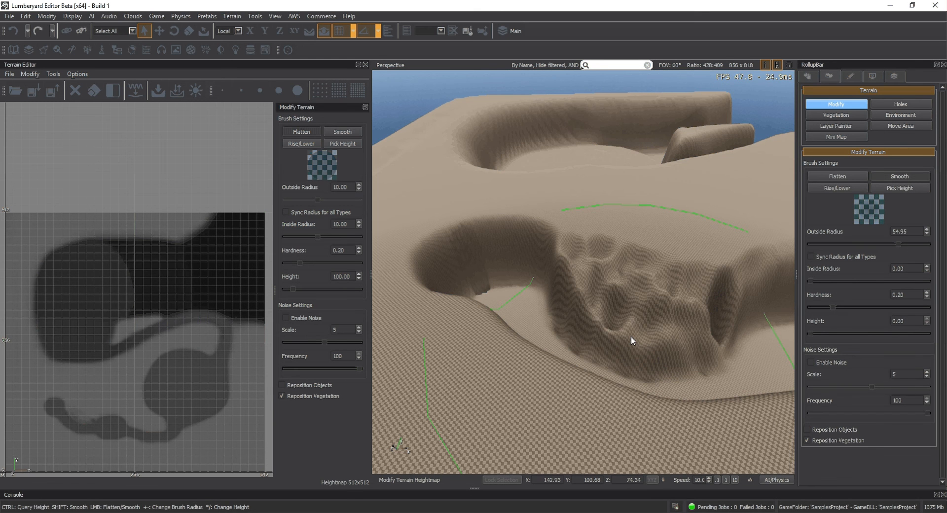
shift+drag(632, 340, 641, 331)
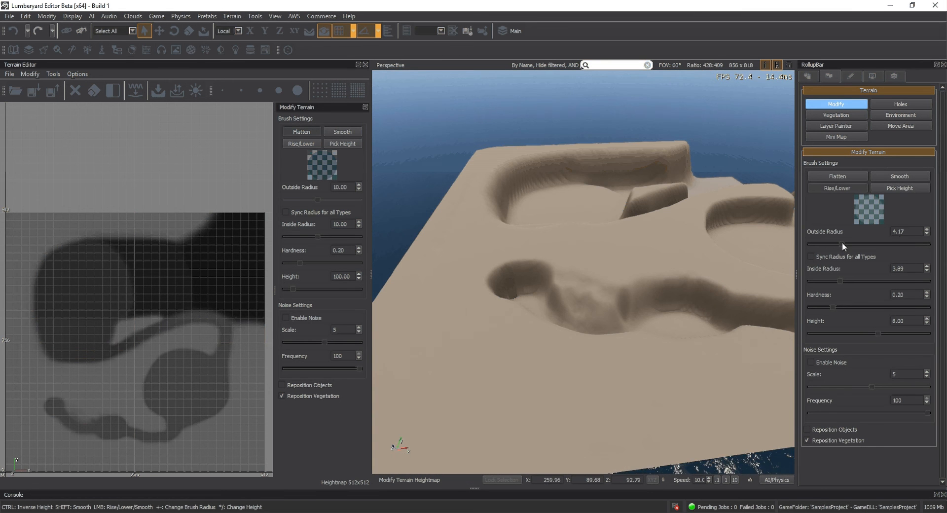
Set the brush's outside radius to 5.89, sculpt bumps along the winding channel's bank and smooth them
drag(842, 243, 850, 243)
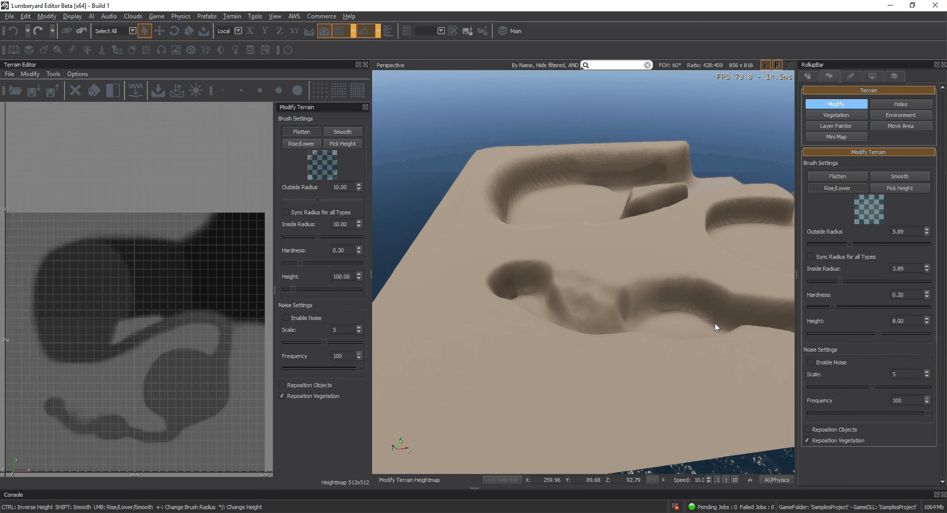
mouse_move(582, 289)
mouse_down()
mouse_move(614, 288)
mouse_move(557, 298)
mouse_move(567, 298)
mouse_up()
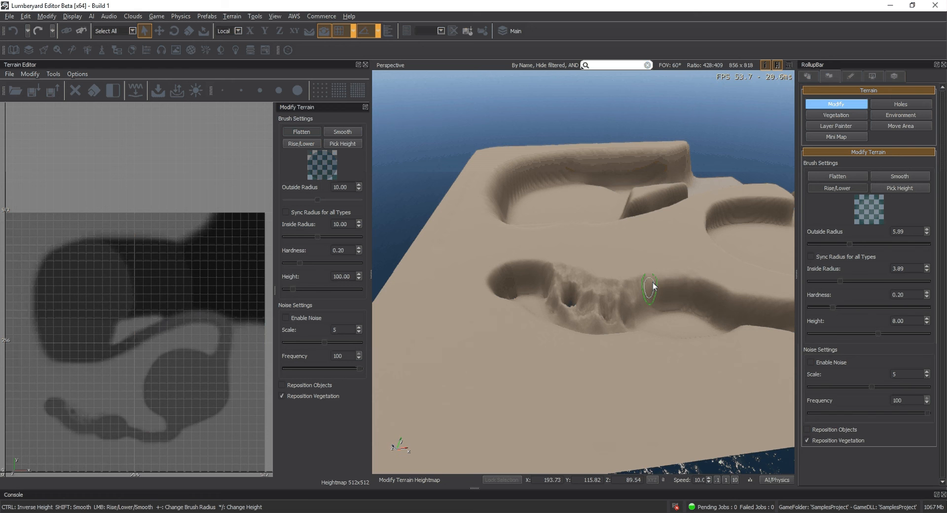
mouse_move(652, 285)
mouse_down()
mouse_move(652, 274)
mouse_move(688, 294)
mouse_move(533, 269)
mouse_move(576, 305)
mouse_move(662, 320)
mouse_up()
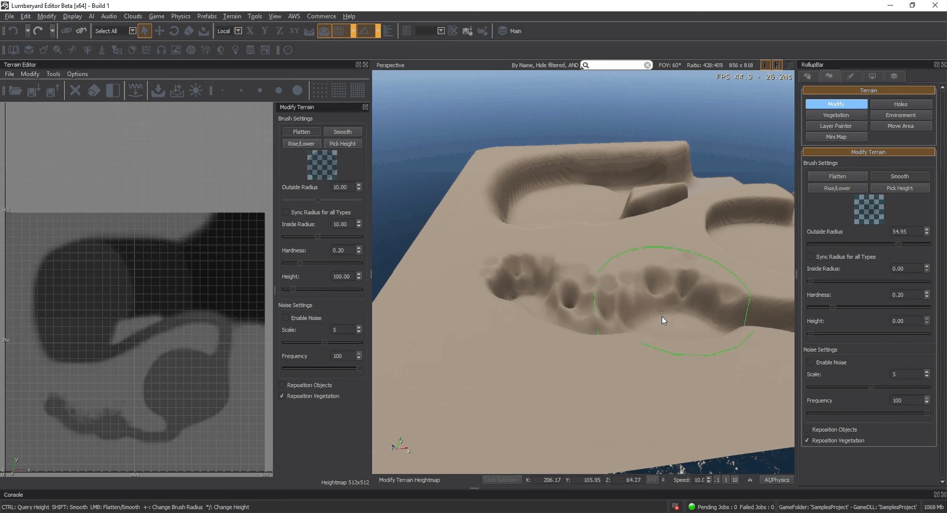
shift+drag(516, 283, 668, 290)
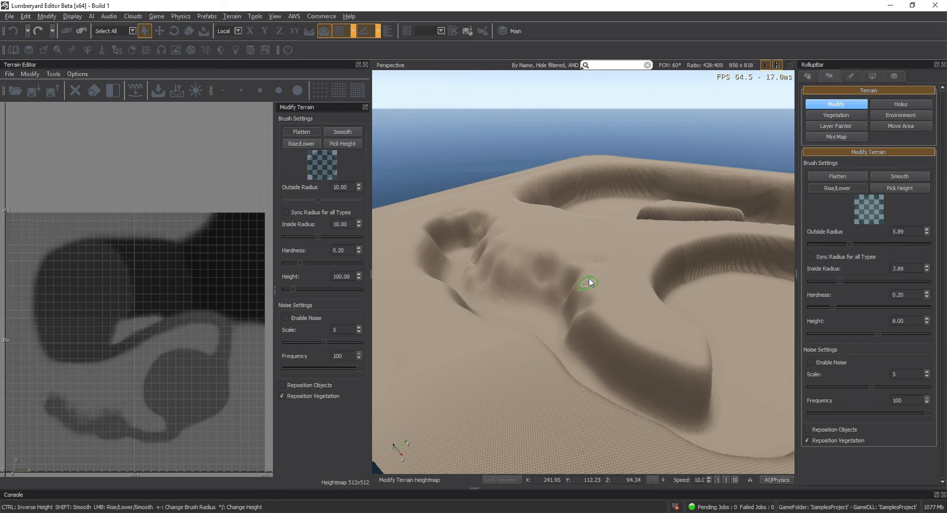
Sculpt the ridge between the winding channel and the round basin with raised and inverted strokes, and smooth its rough slope
mouse_move(590, 279)
mouse_down()
mouse_move(618, 337)
mouse_move(679, 387)
mouse_move(600, 309)
mouse_move(667, 348)
mouse_move(583, 306)
mouse_move(641, 366)
mouse_up()
key(F1)
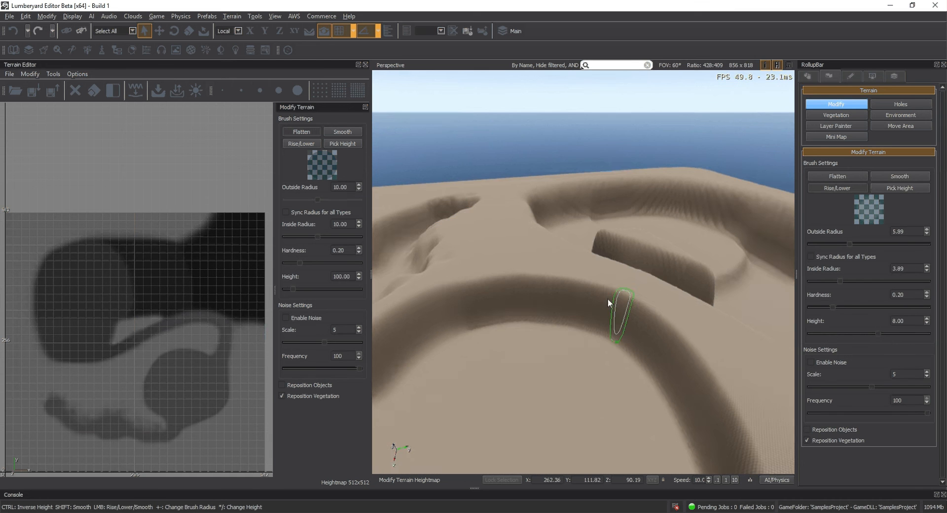
right_drag(607, 299, 582, 296)
mouse_move(474, 286)
ctrl+mouse_down()
mouse_move(411, 338)
mouse_move(531, 274)
mouse_move(558, 291)
ctrl+mouse_up()
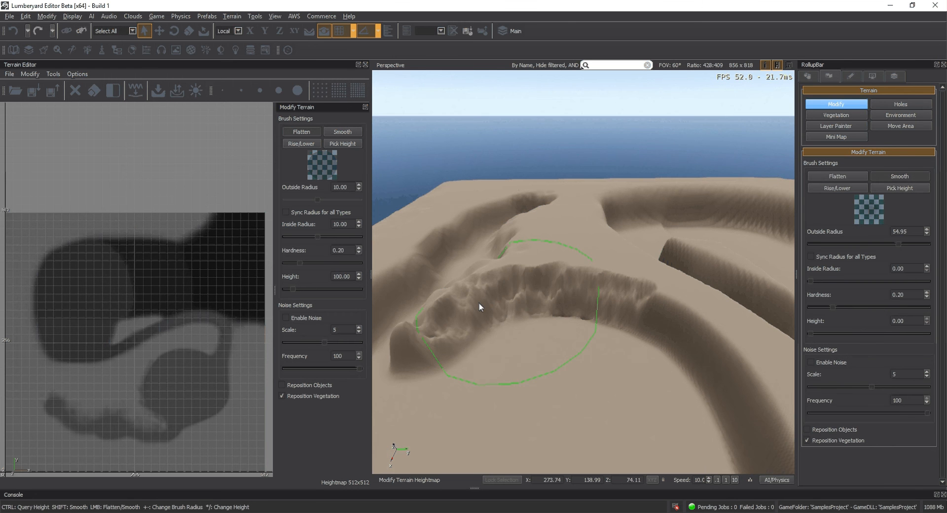
mouse_move(479, 303)
shift+mouse_down()
mouse_move(602, 313)
mouse_move(536, 307)
shift+mouse_up()
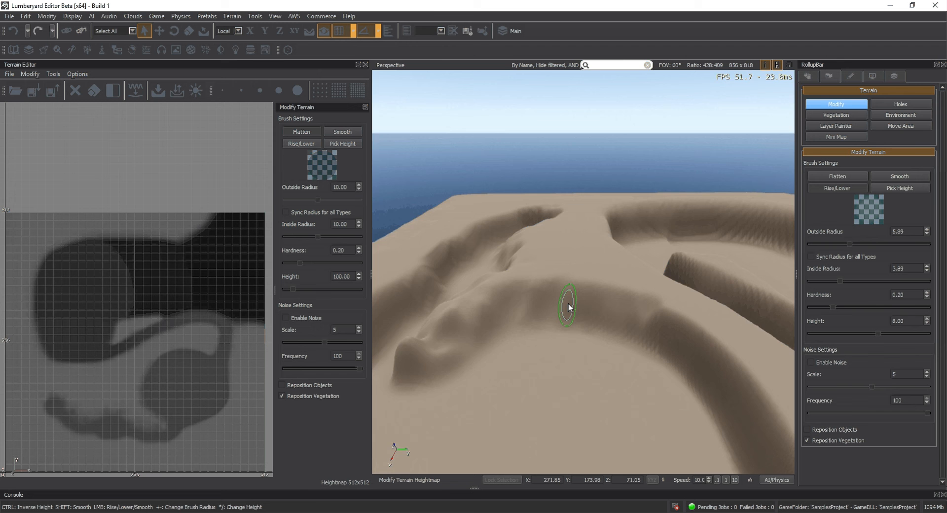
right_drag(568, 304, 569, 304)
Import the heightmap SES_GRCN_Maps_Height_A1-2_ENG_export.bmp into the terrain
click(30, 74)
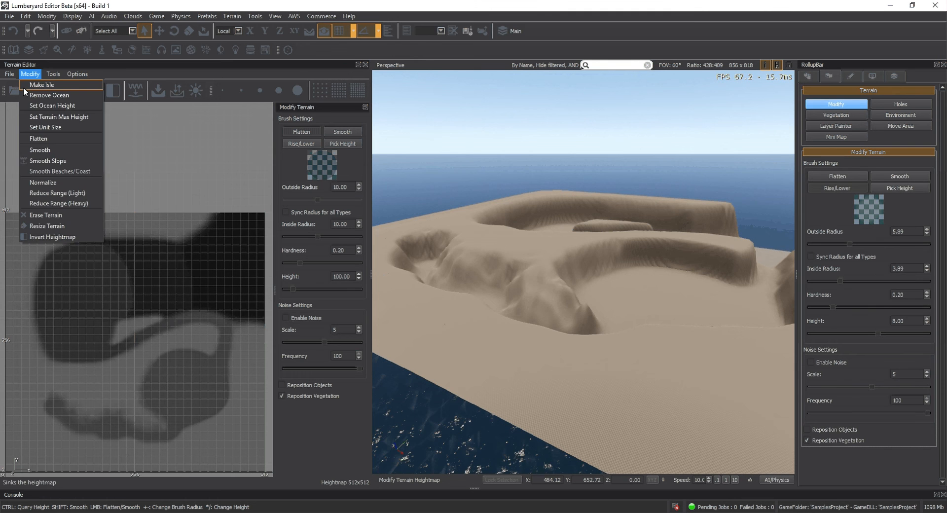
click(133, 179)
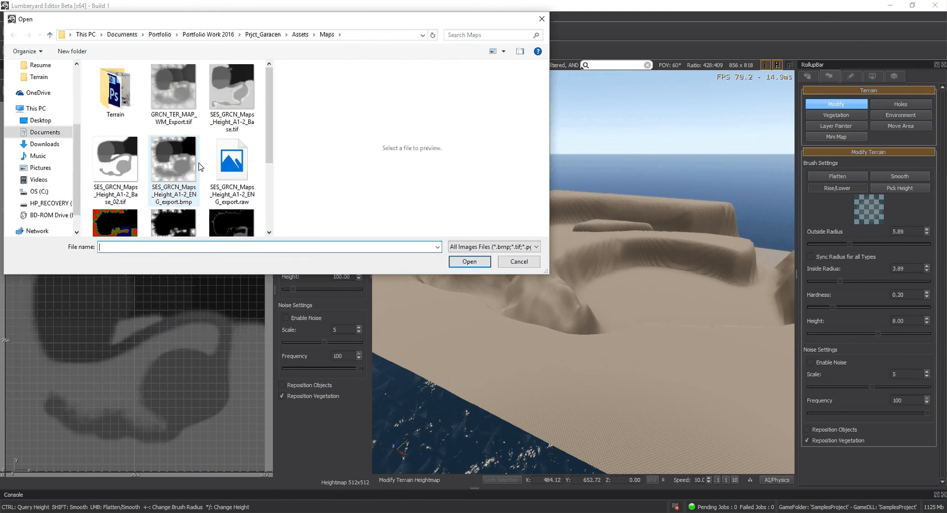
click(197, 166)
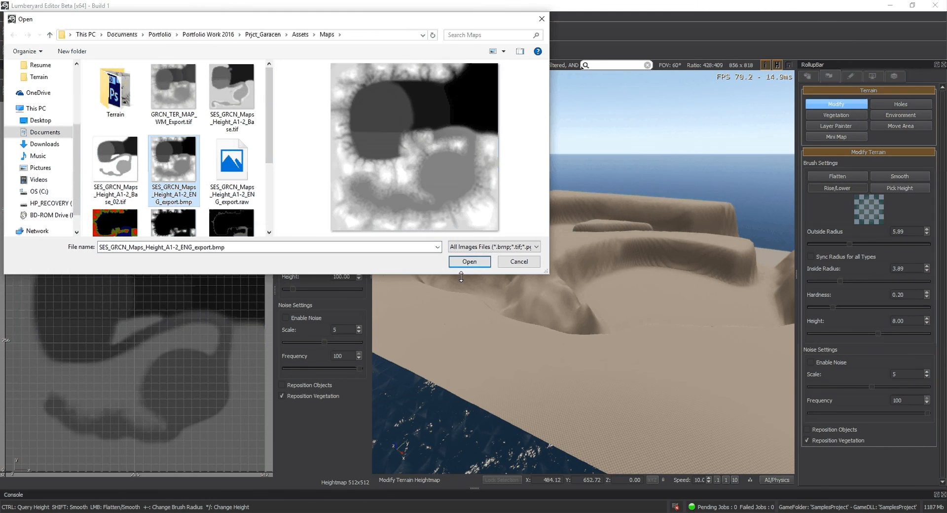
click(469, 262)
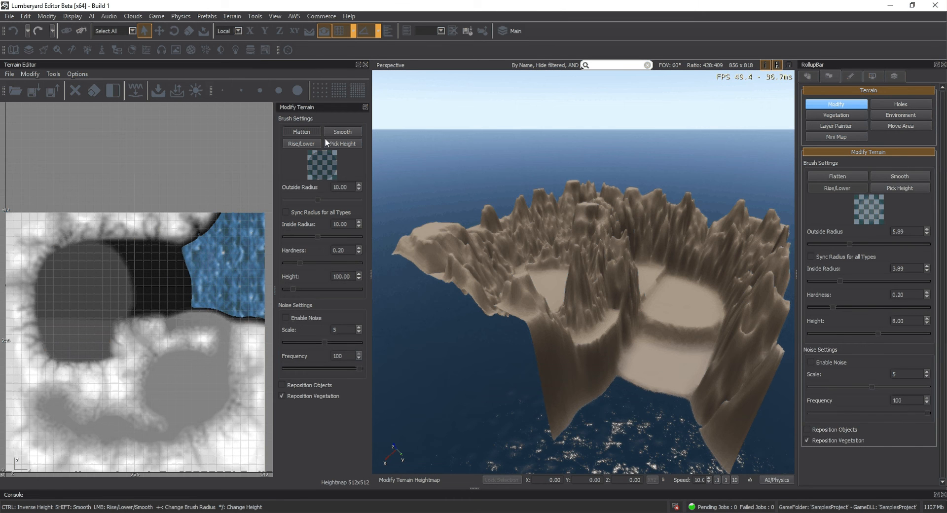
Flatten the imported mountains by repeatedly applying the light height range reduction, accepting the loss of undo
click(30, 74)
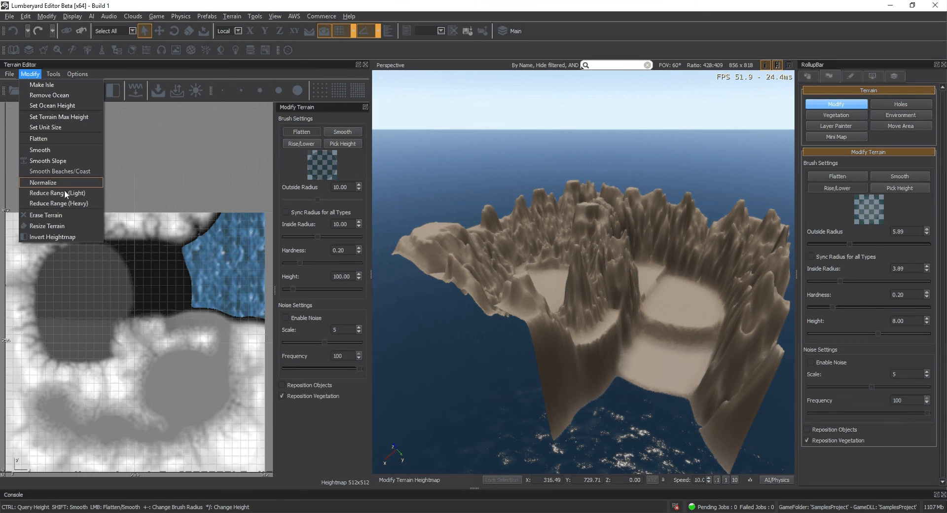
click(64, 191)
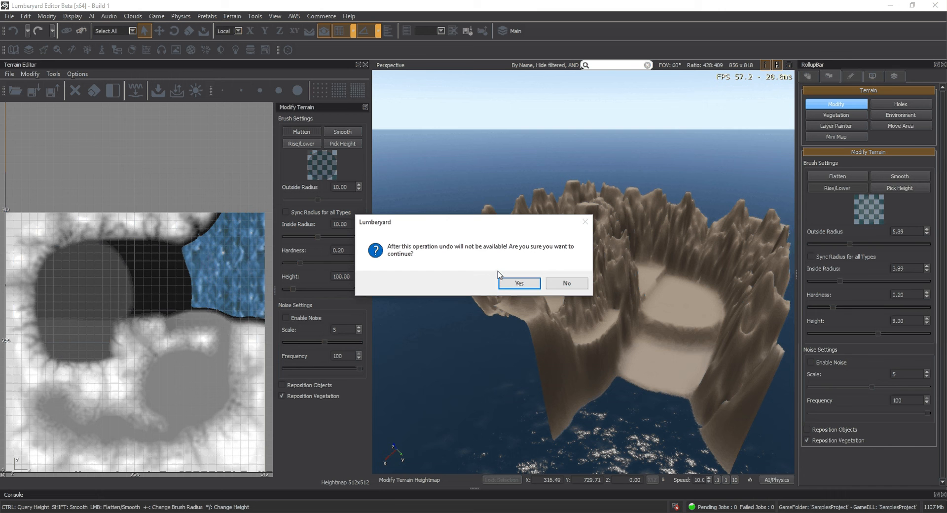
click(519, 283)
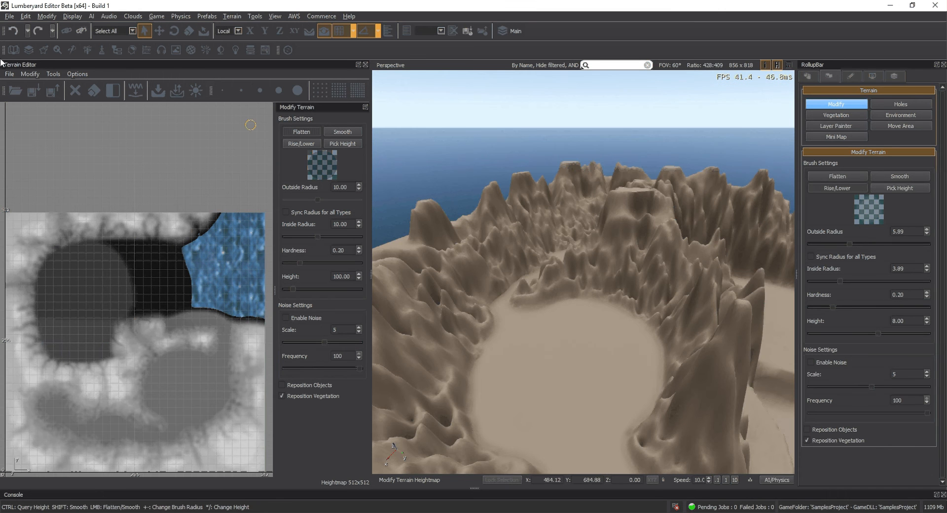
click(30, 74)
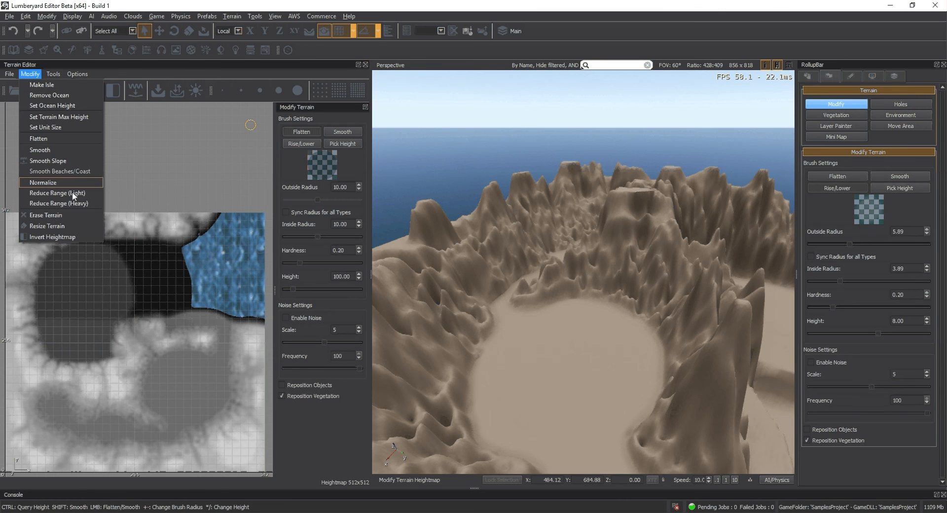
click(73, 194)
click(29, 74)
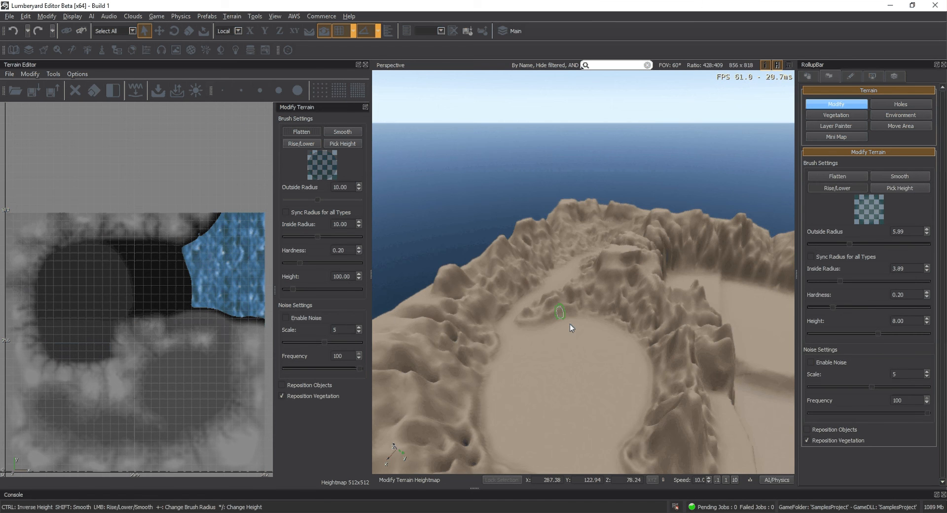
Remove the ocean from the level and look over the exposed terrain
click(30, 74)
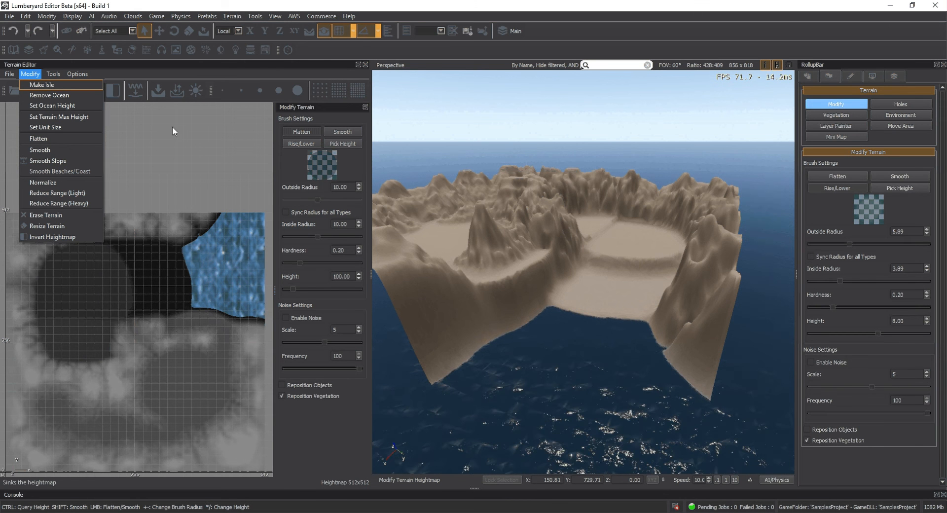
click(49, 95)
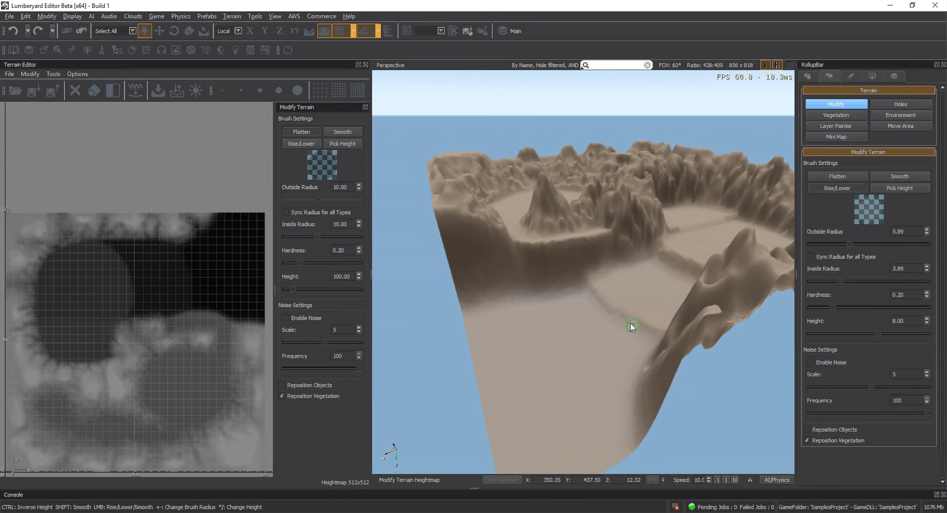
mouse_move(632, 326)
right_down()
mouse_move(666, 334)
mouse_move(567, 304)
mouse_move(577, 298)
right_up()
key(w)
key(w)
key(s)
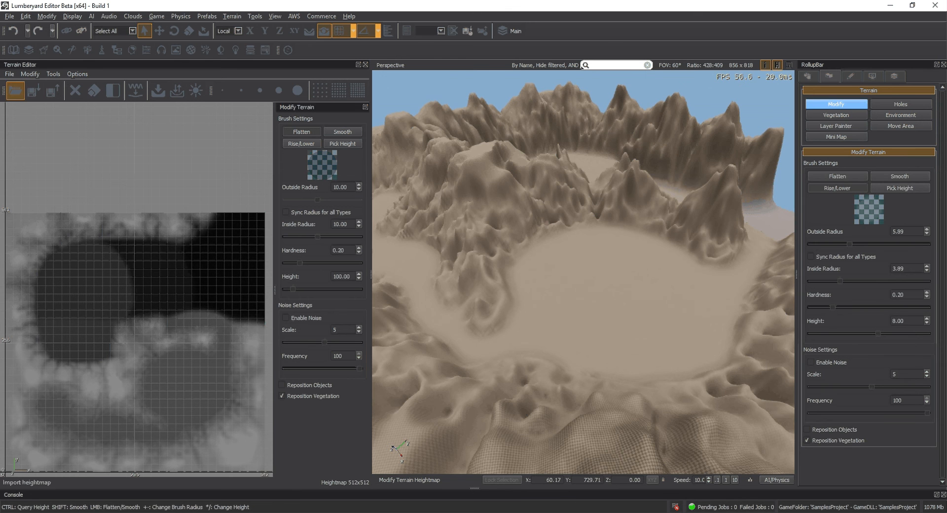
Check which file formats the heightmap export offers and leave without saving
click(9, 74)
click(39, 96)
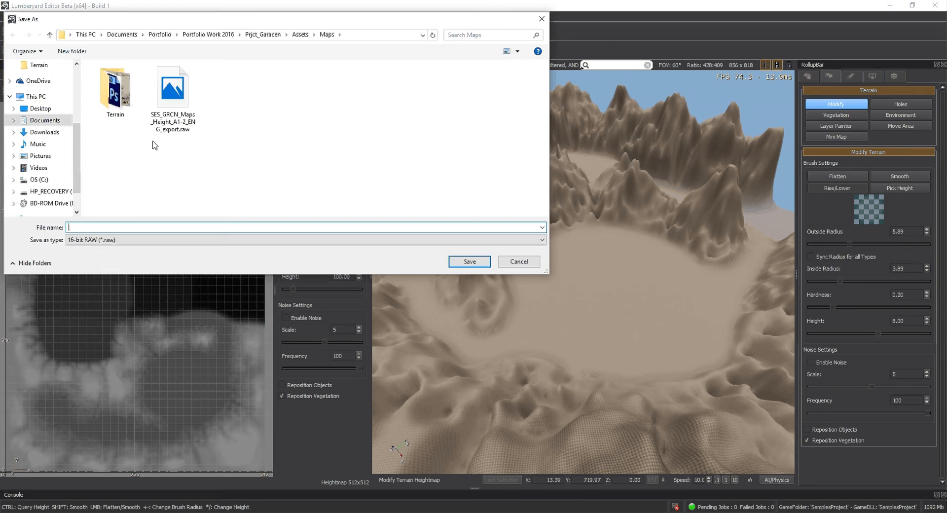
click(130, 240)
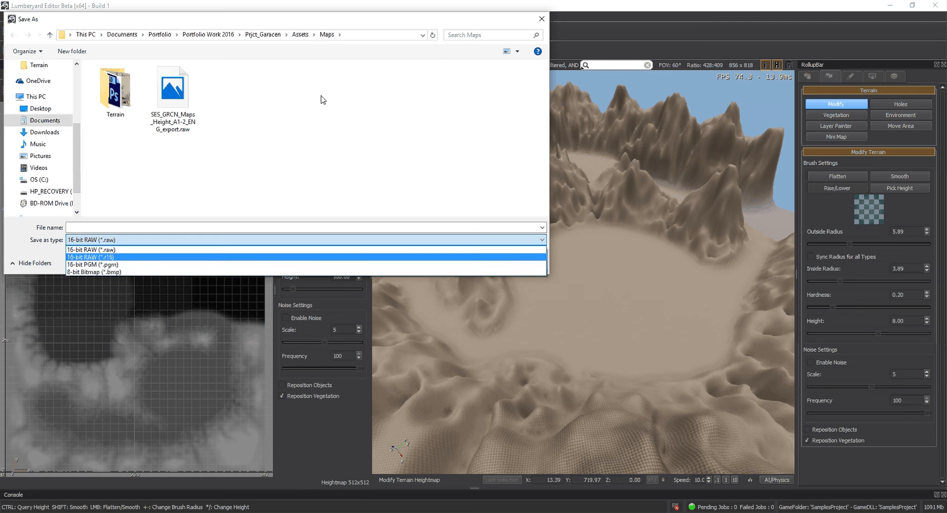
click(542, 20)
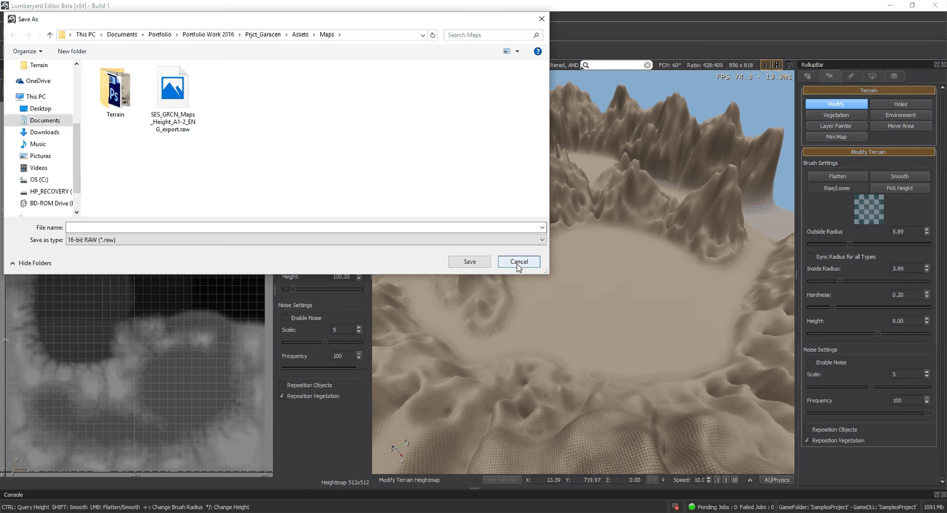
click(518, 262)
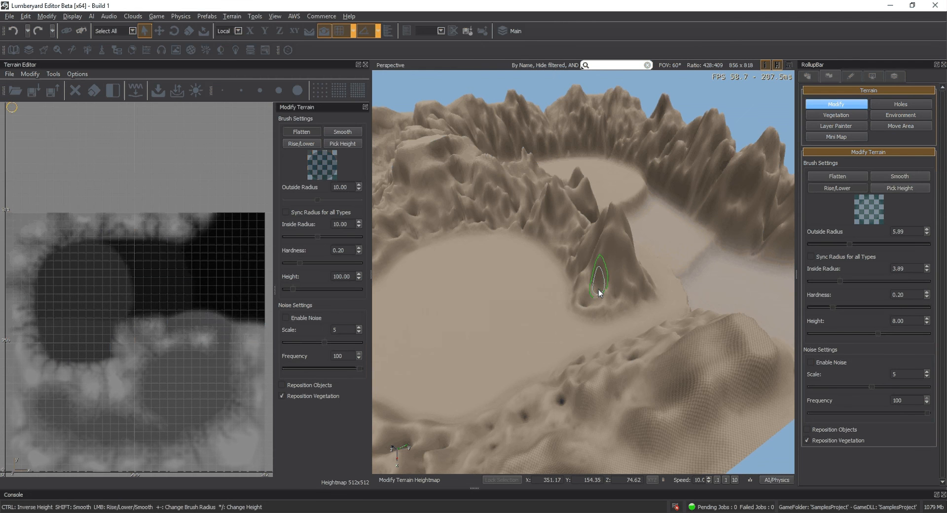
Import the heightmap GRCN_TER_MAP_WM_Export.tif as the new terrain
right_drag(599, 289, 496, 254)
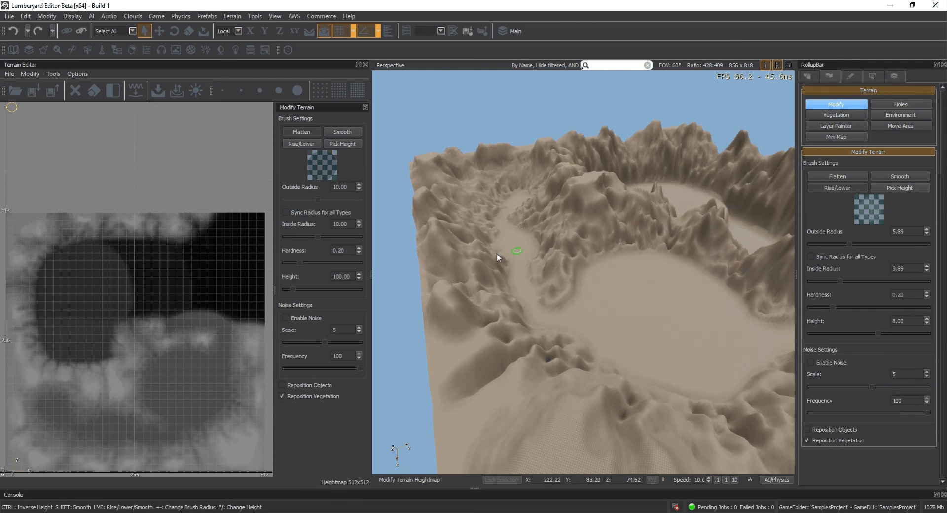
click(30, 74)
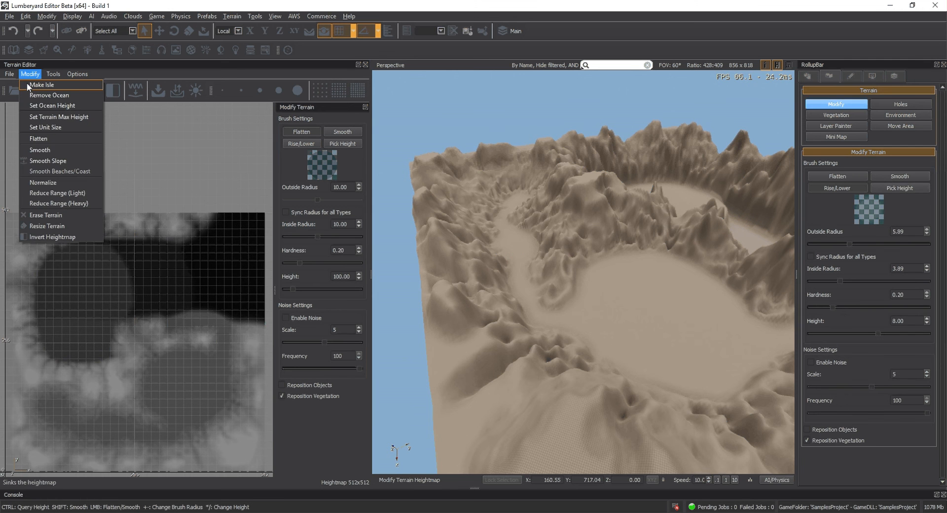
click(29, 85)
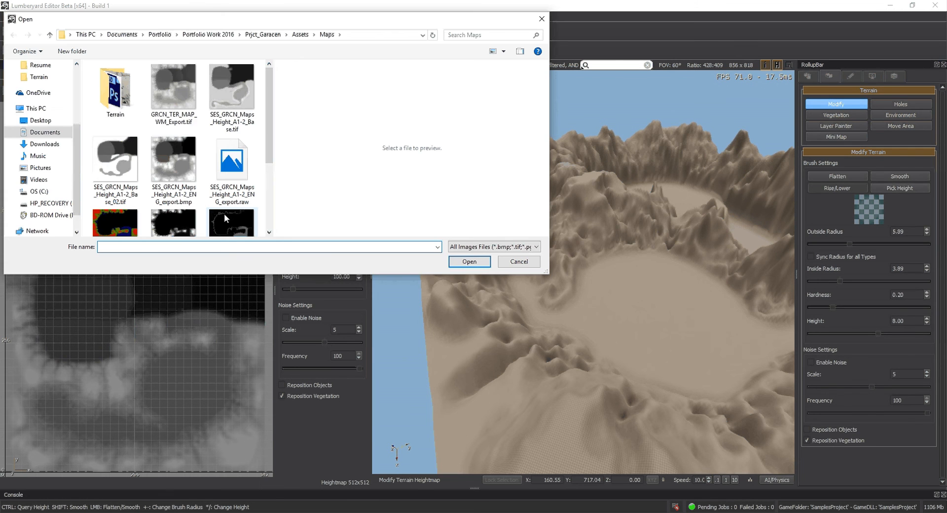
click(173, 89)
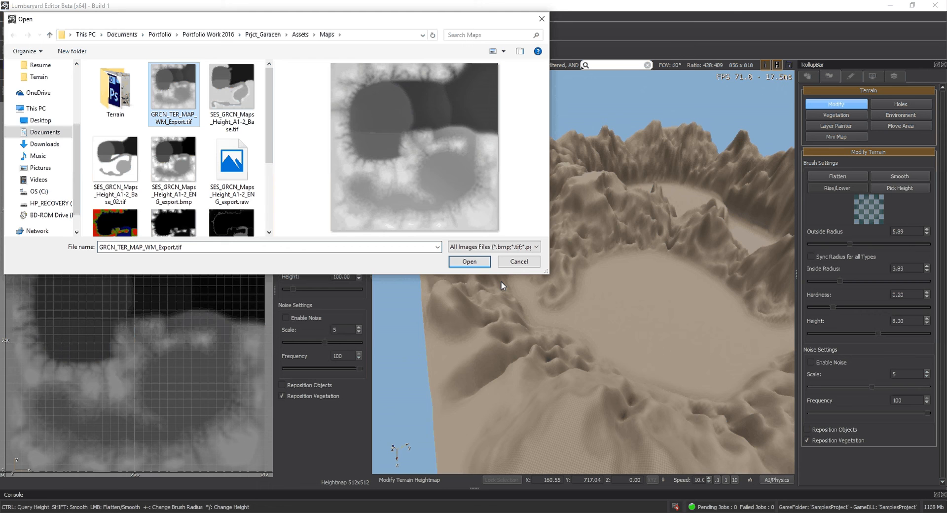
key(Return)
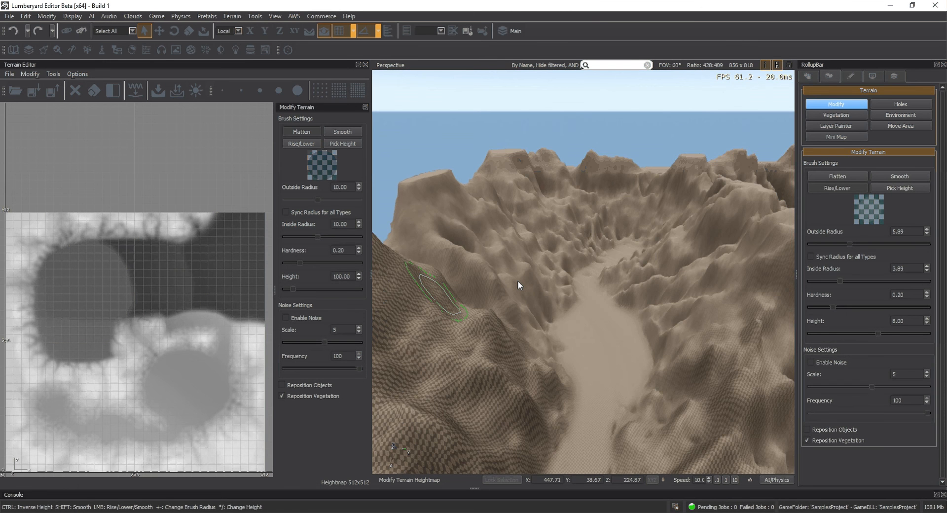
Examine the newly imported terrain's valley, basins and mountain walls from several viewpoints
mouse_move(518, 281)
right_down()
mouse_move(655, 250)
mouse_move(685, 287)
right_up()
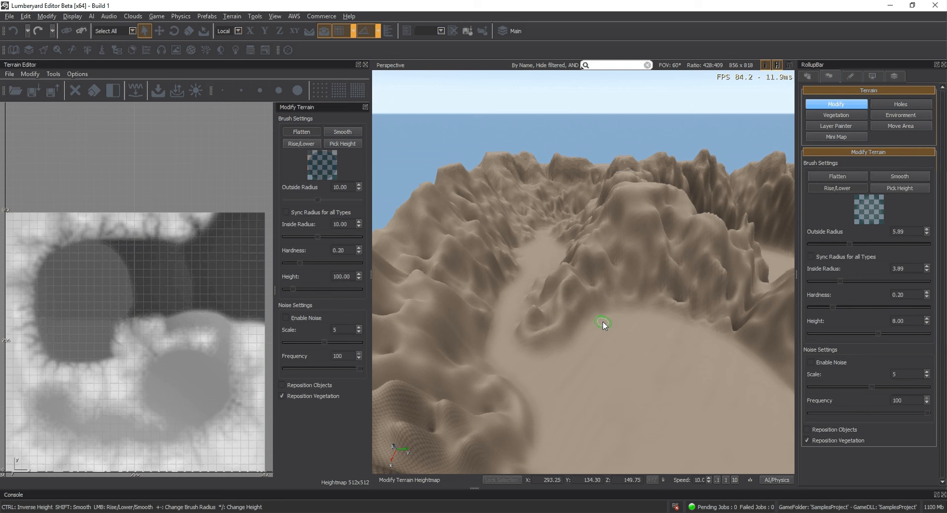
right_drag(551, 319, 554, 296)
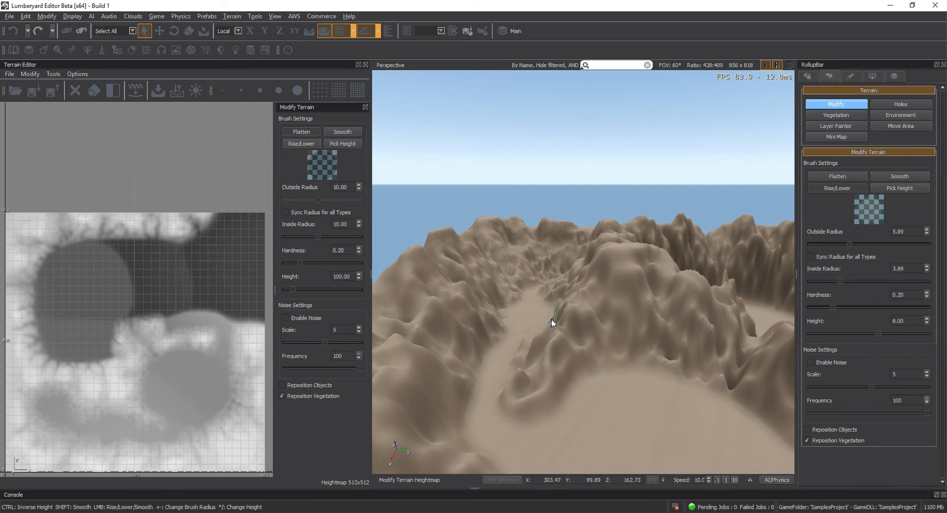
scroll(551, 319, up, 3)
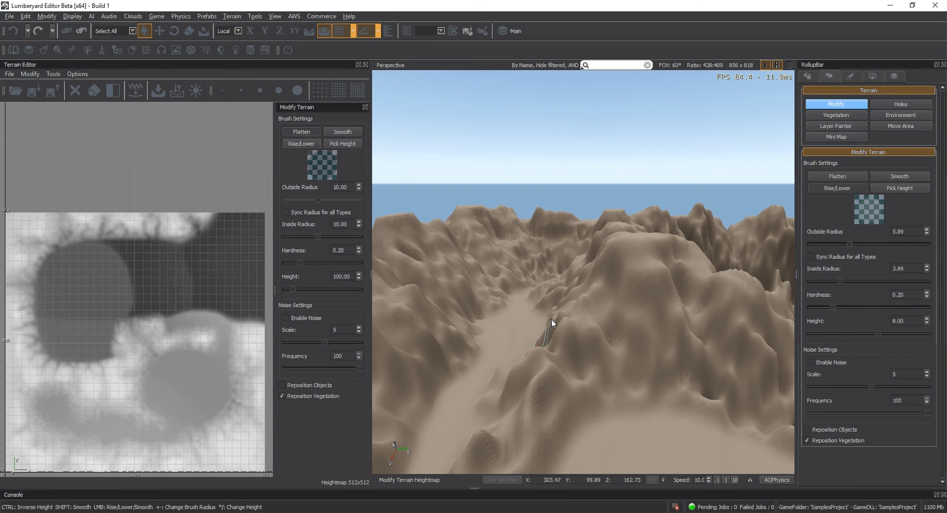
right_drag(551, 318, 552, 318)
scroll(552, 318, up, 3)
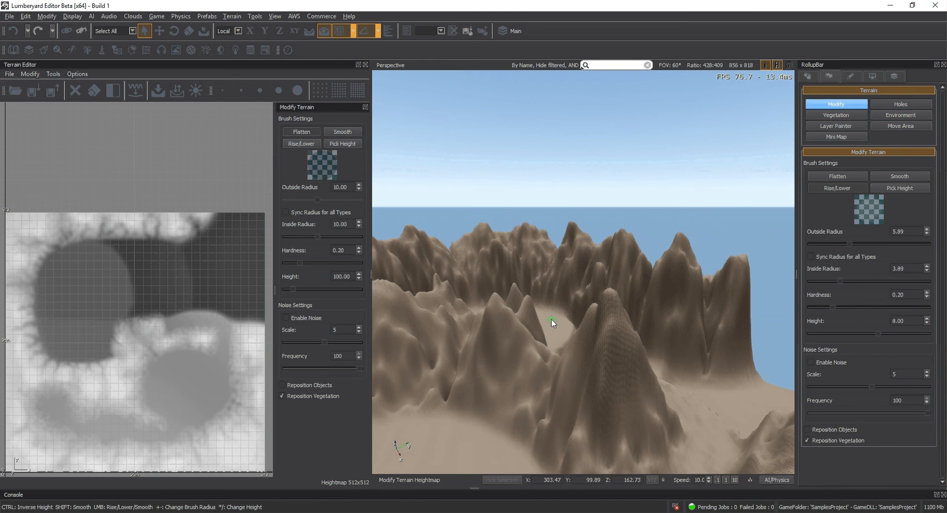
scroll(552, 319, up, 3)
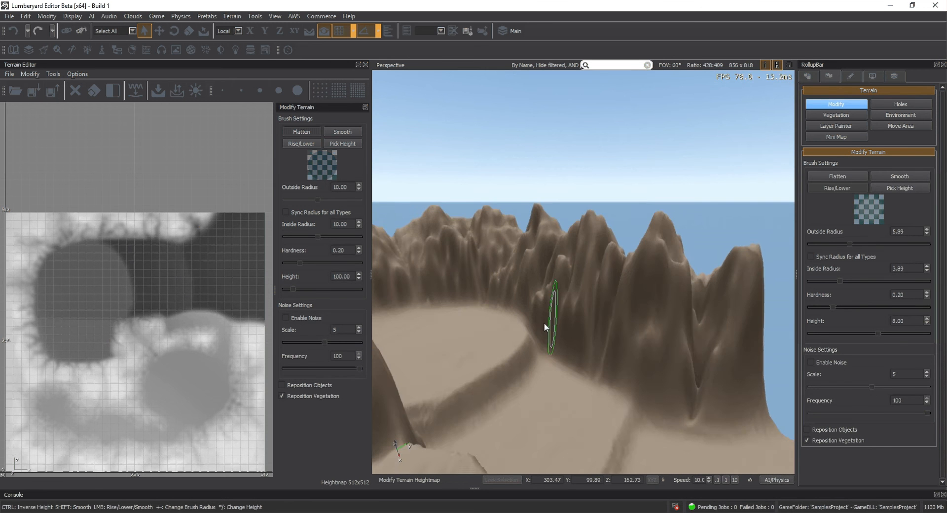
right_drag(543, 322, 555, 315)
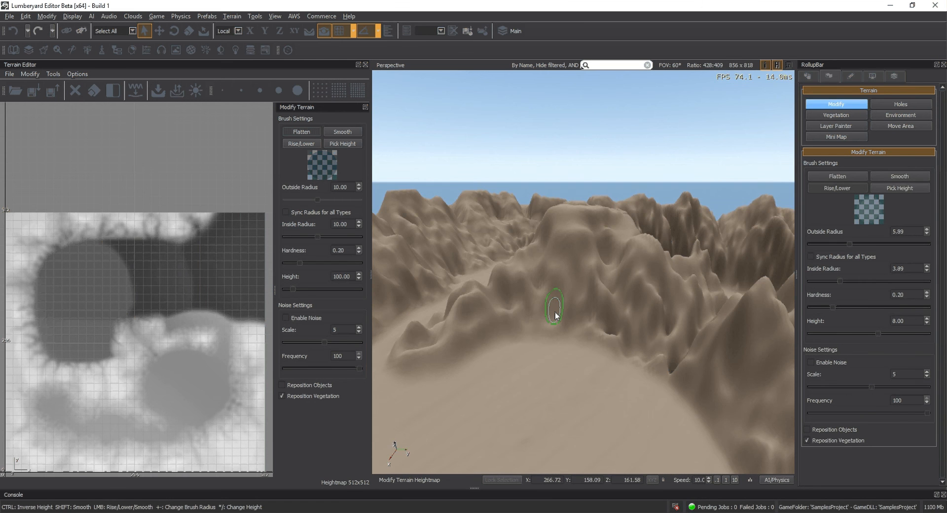